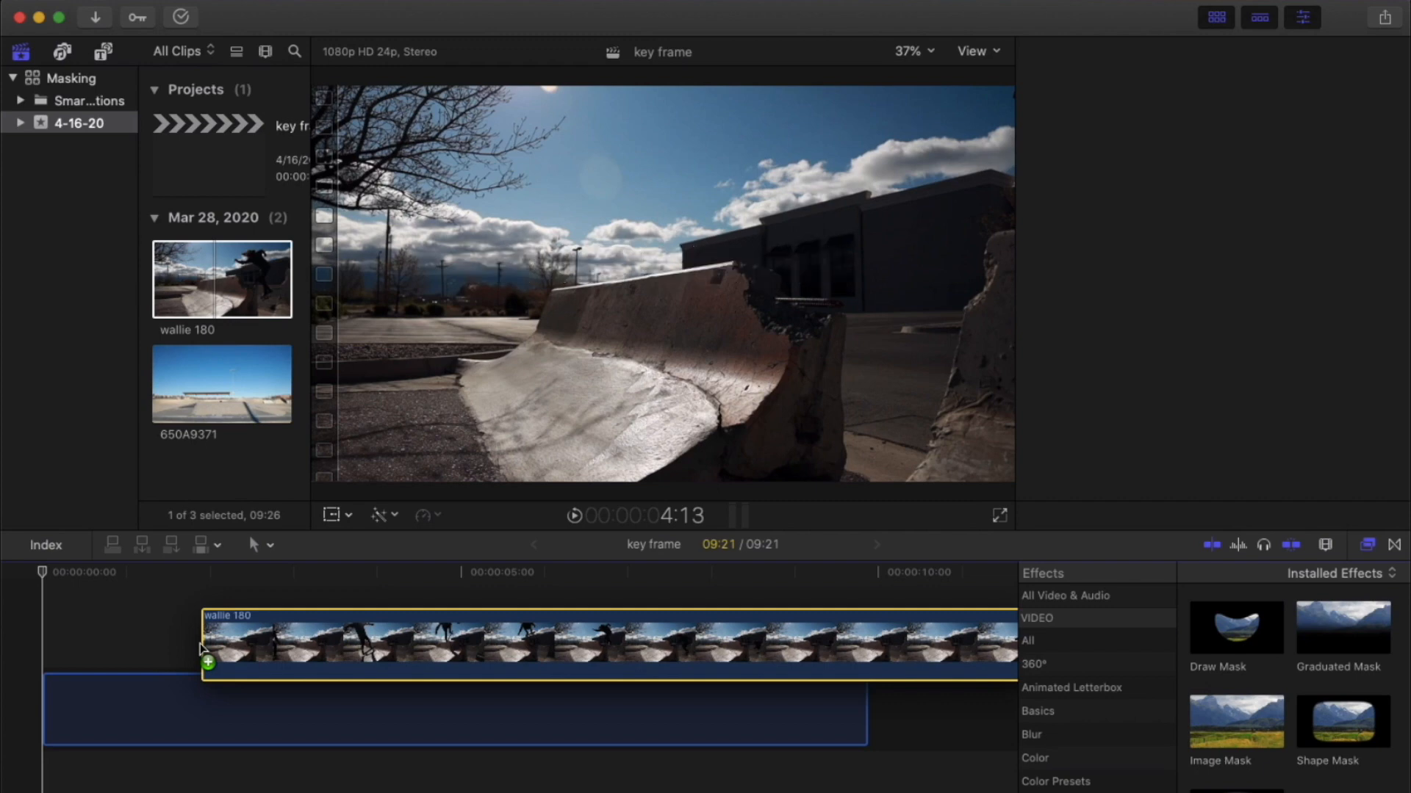
# - Place the wallie 180 clip in the timeline and add Position, Rotation and Scale keyframes at frame 3
pyautogui.moveTo(199, 647); pyautogui.dragTo(103, 707)
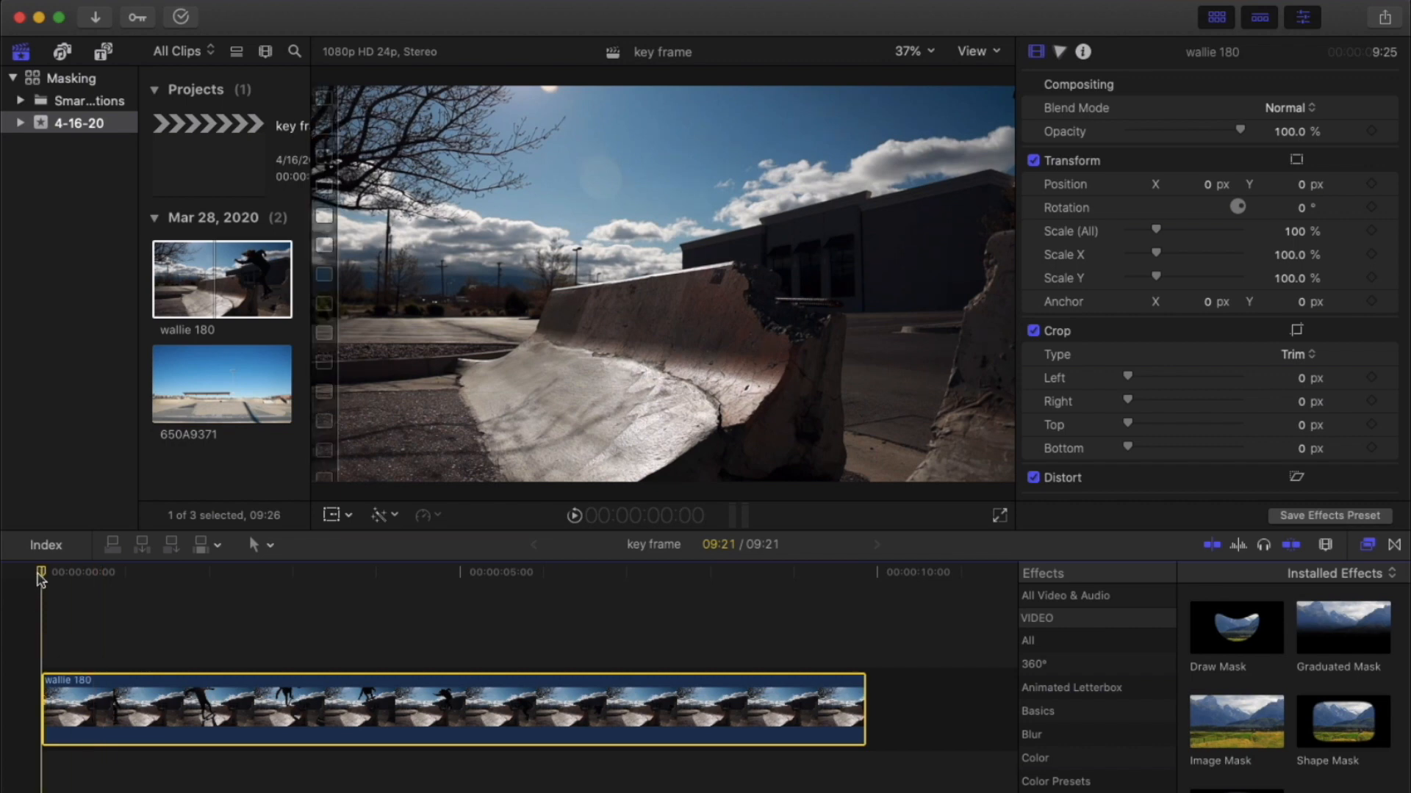
pyautogui.moveTo(42, 573); pyautogui.dragTo(59, 579)
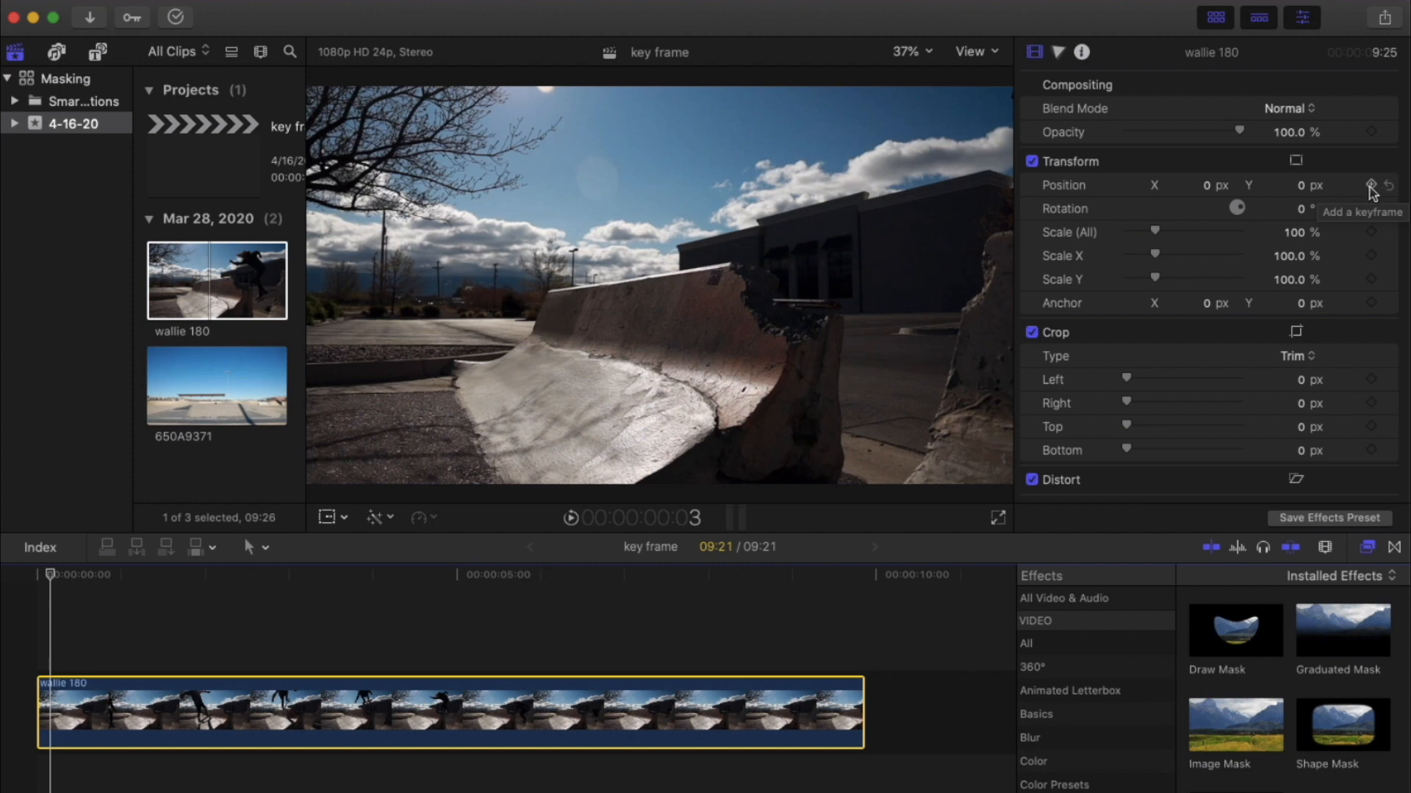
pyautogui.click(1371, 185)
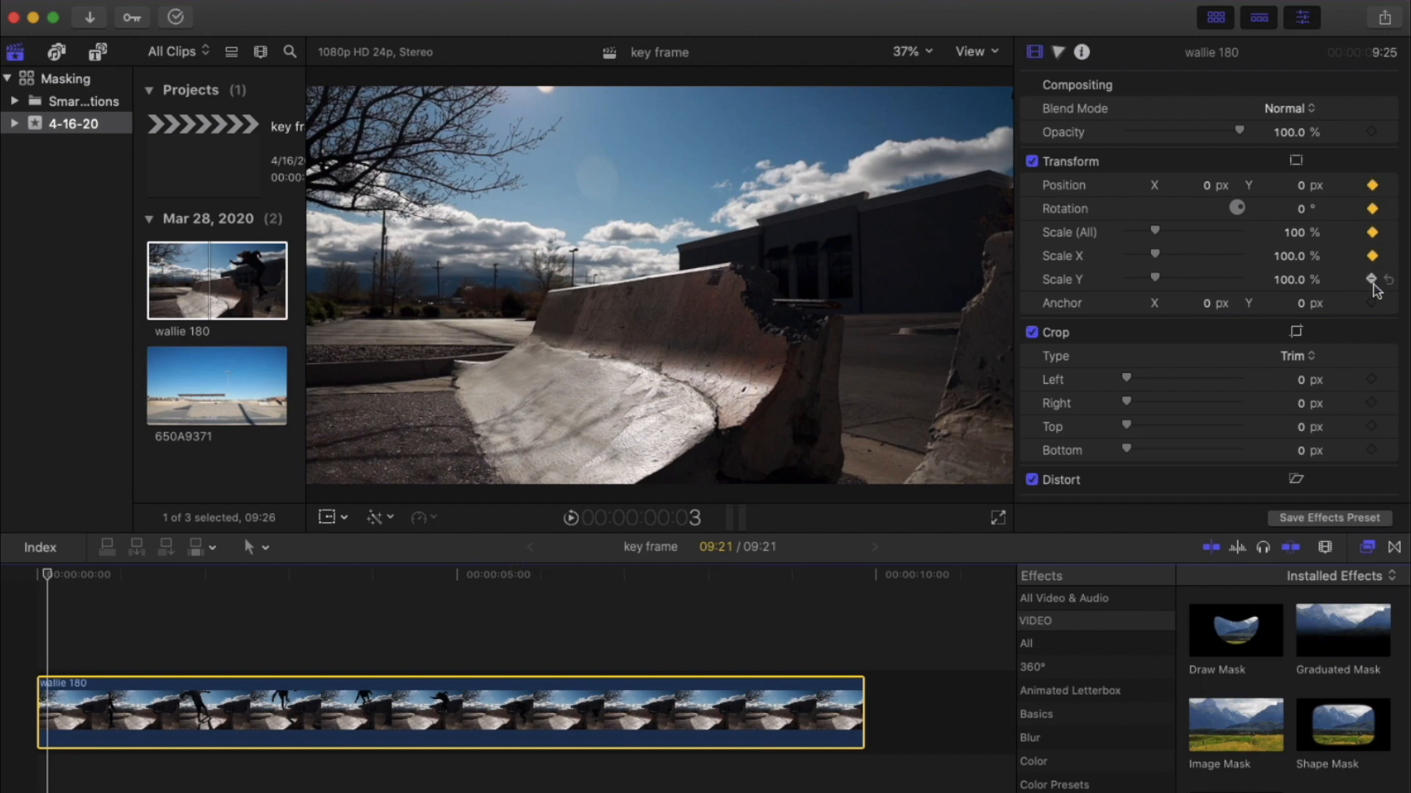
pyautogui.click(1372, 279)
# - Add second Position, Rotation, Scale (All), Scale X and Scale Y keyframes near the clip's end, at 8:18
pyautogui.click(203, 624)
pyautogui.moveTo(218, 626); pyautogui.dragTo(775, 636)
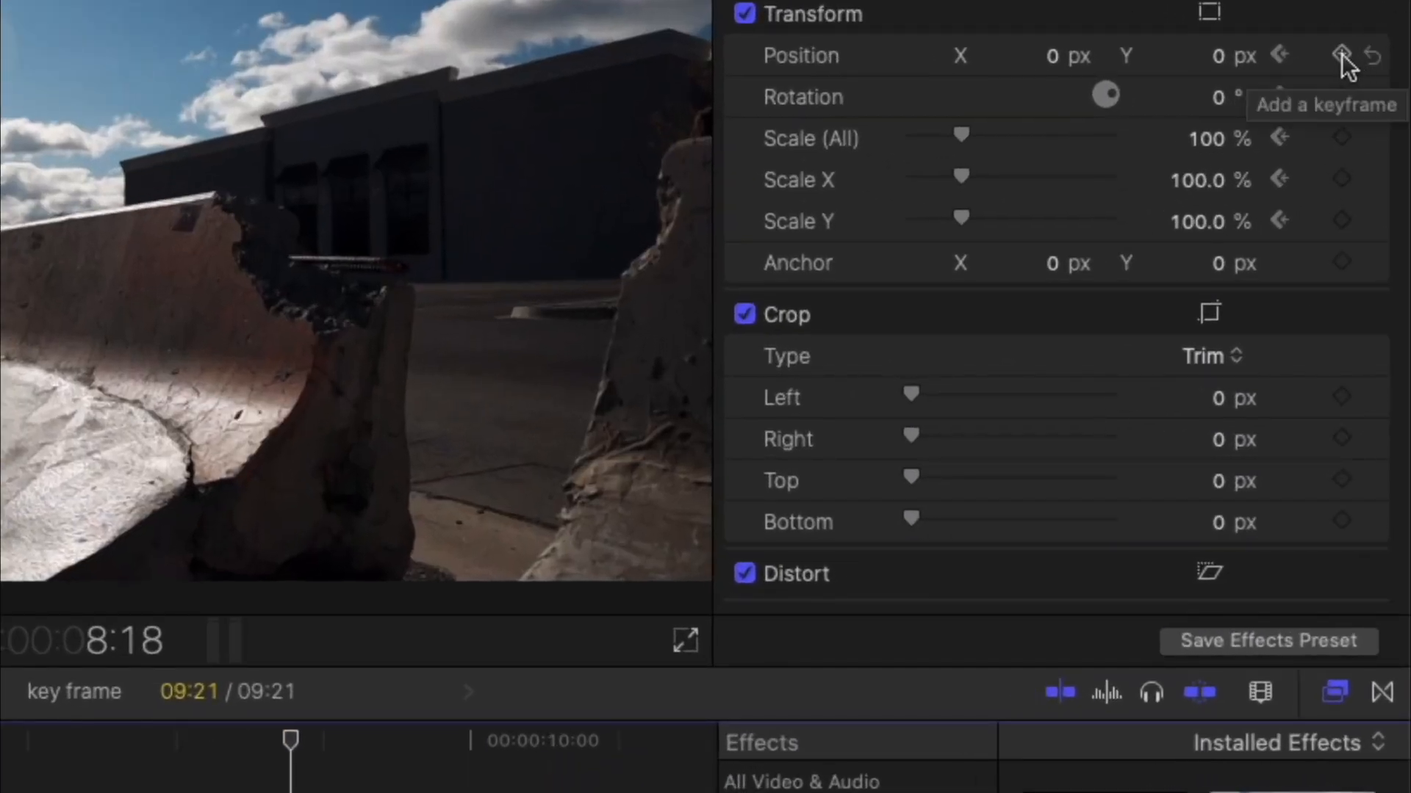
pyautogui.click(1341, 54)
pyautogui.click(1341, 97)
pyautogui.click(1341, 138)
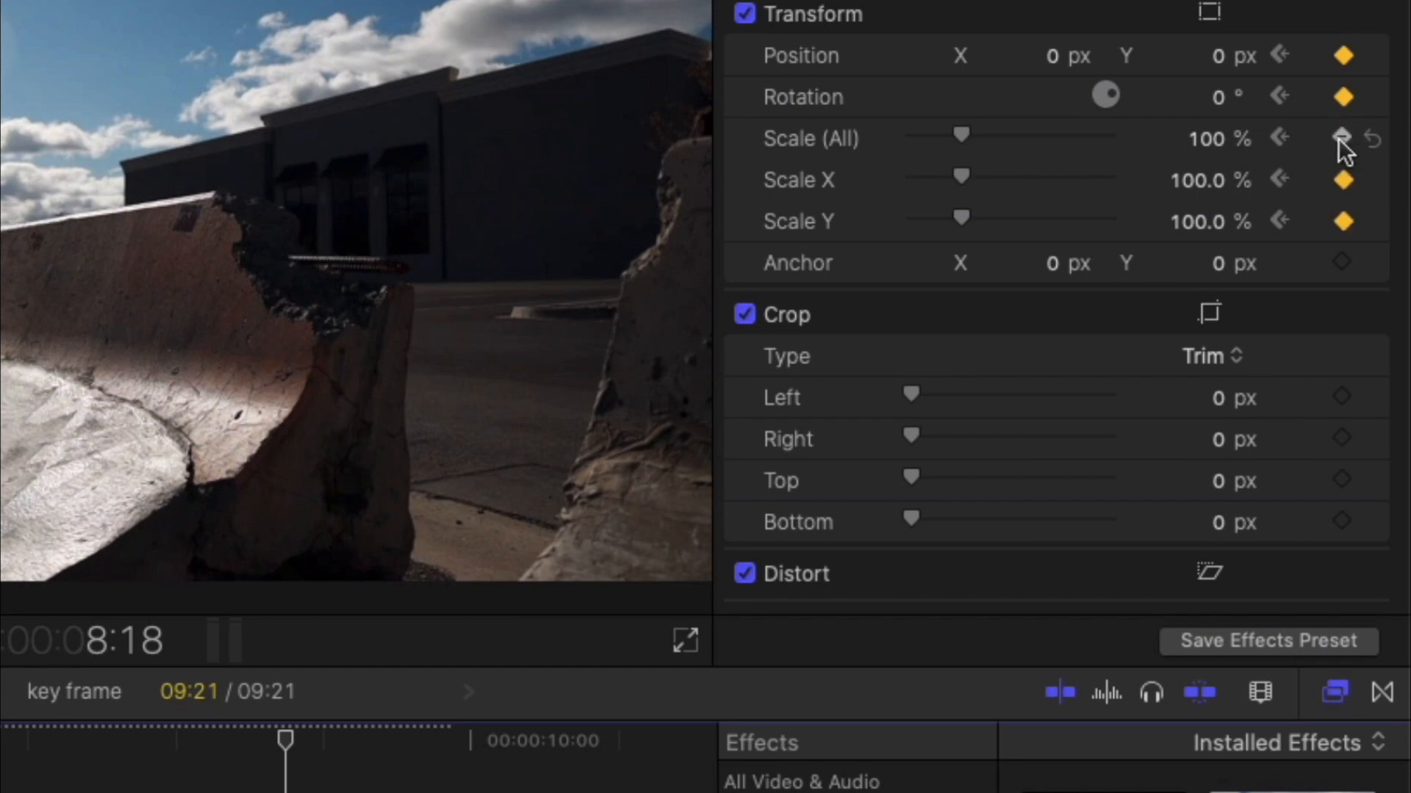
pyautogui.click(1342, 180)
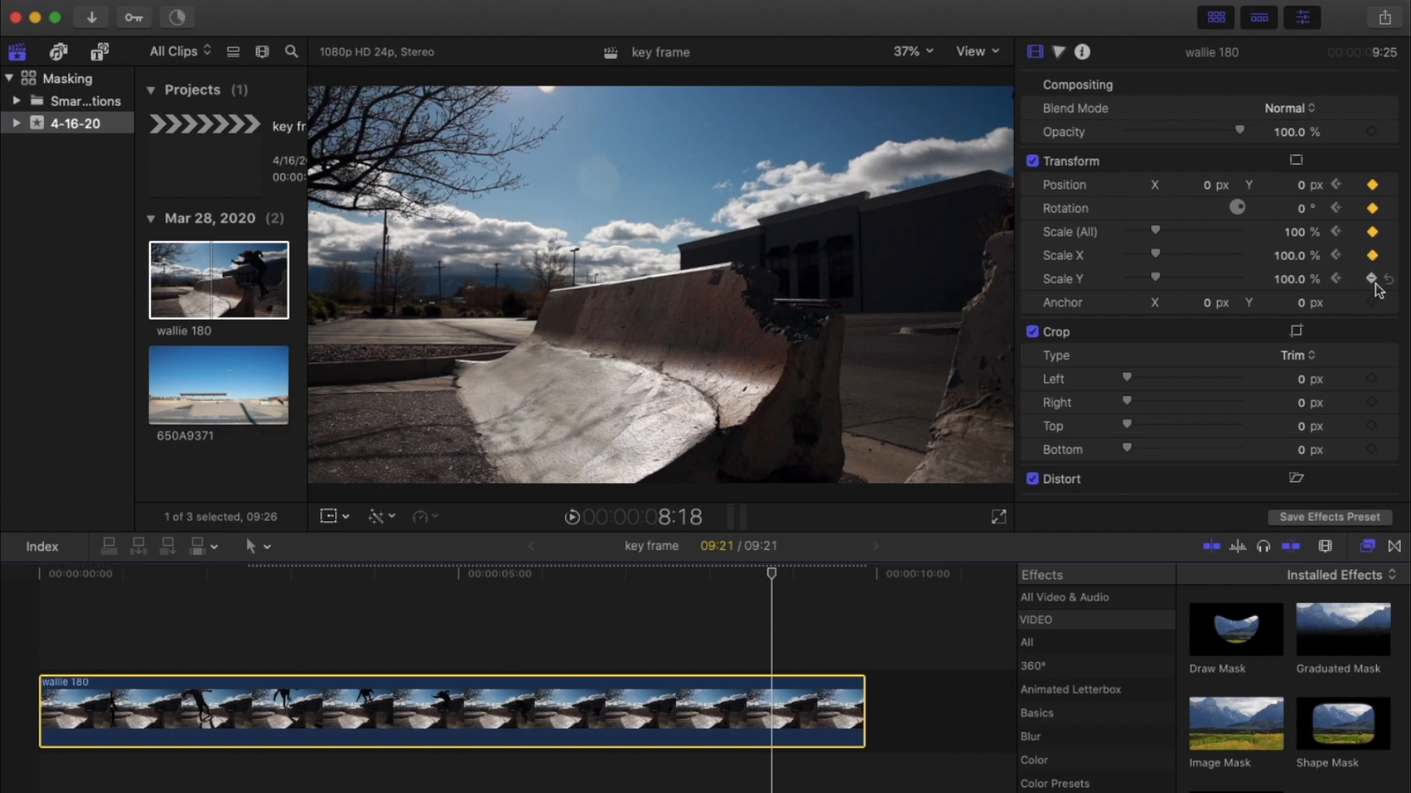
pyautogui.click(1372, 279)
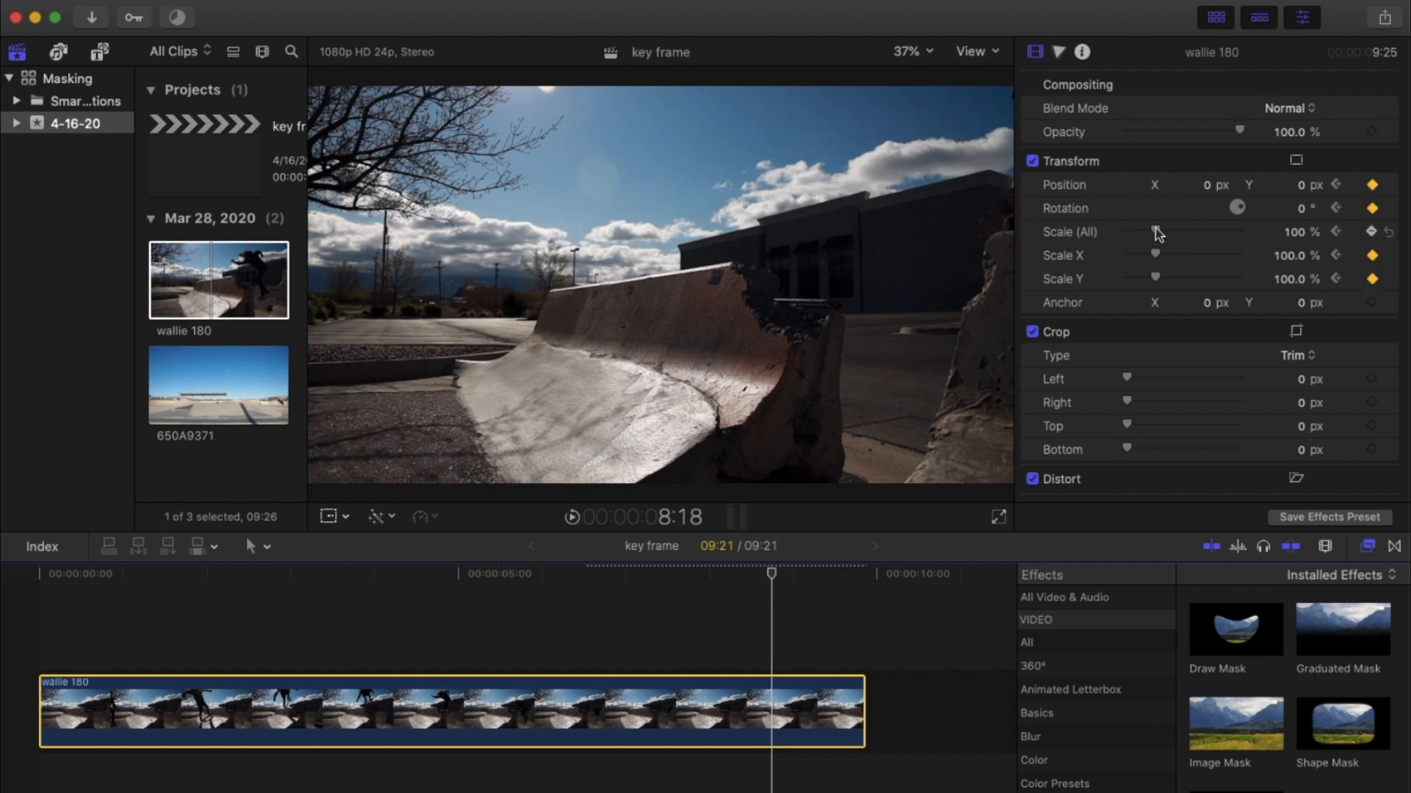
# - Enlarge the clip to 174% at the 8:18 keyframe and turn on the on-screen Transform controls
pyautogui.moveTo(1157, 233); pyautogui.dragTo(1178, 234)
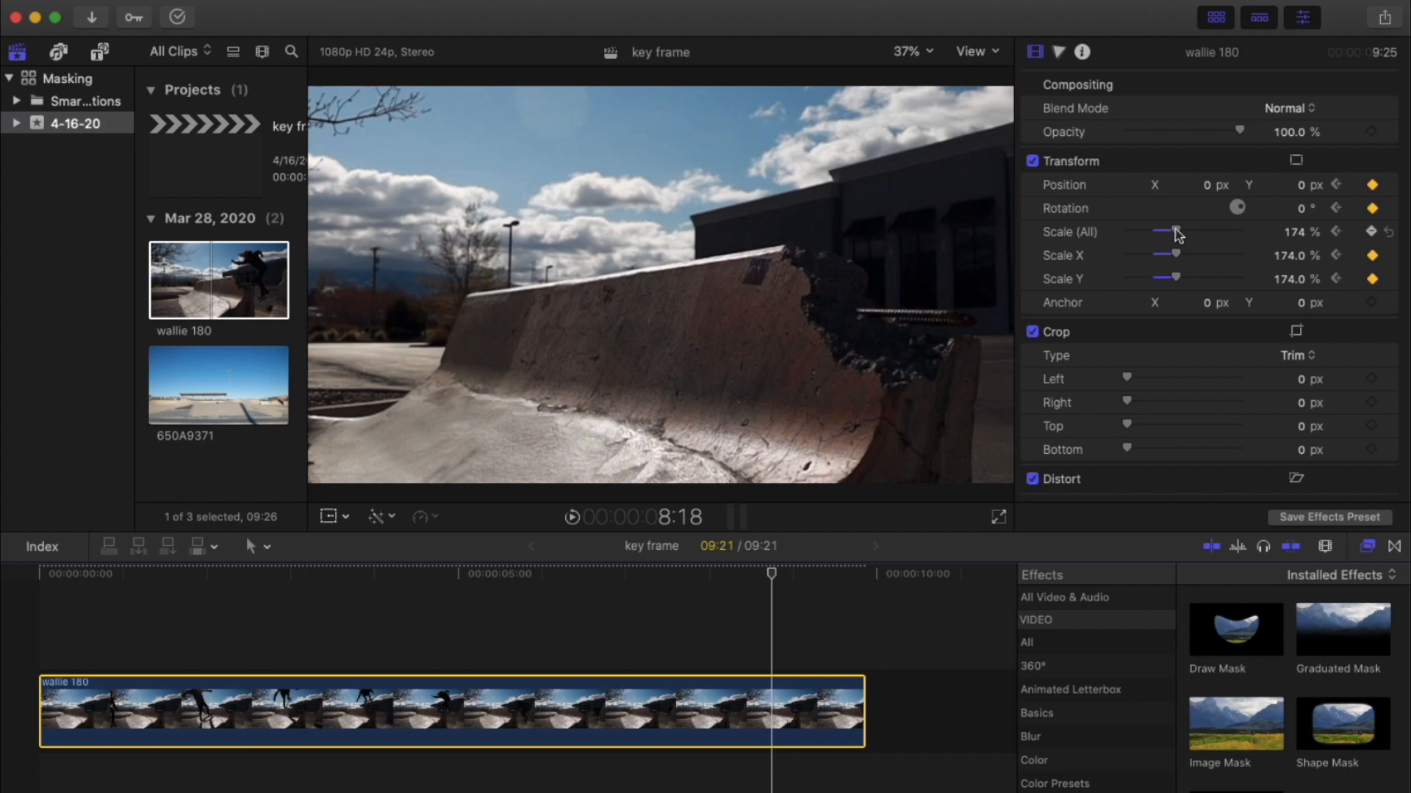
pyautogui.moveTo(1176, 232); pyautogui.dragTo(1175, 233)
pyautogui.click(1296, 161)
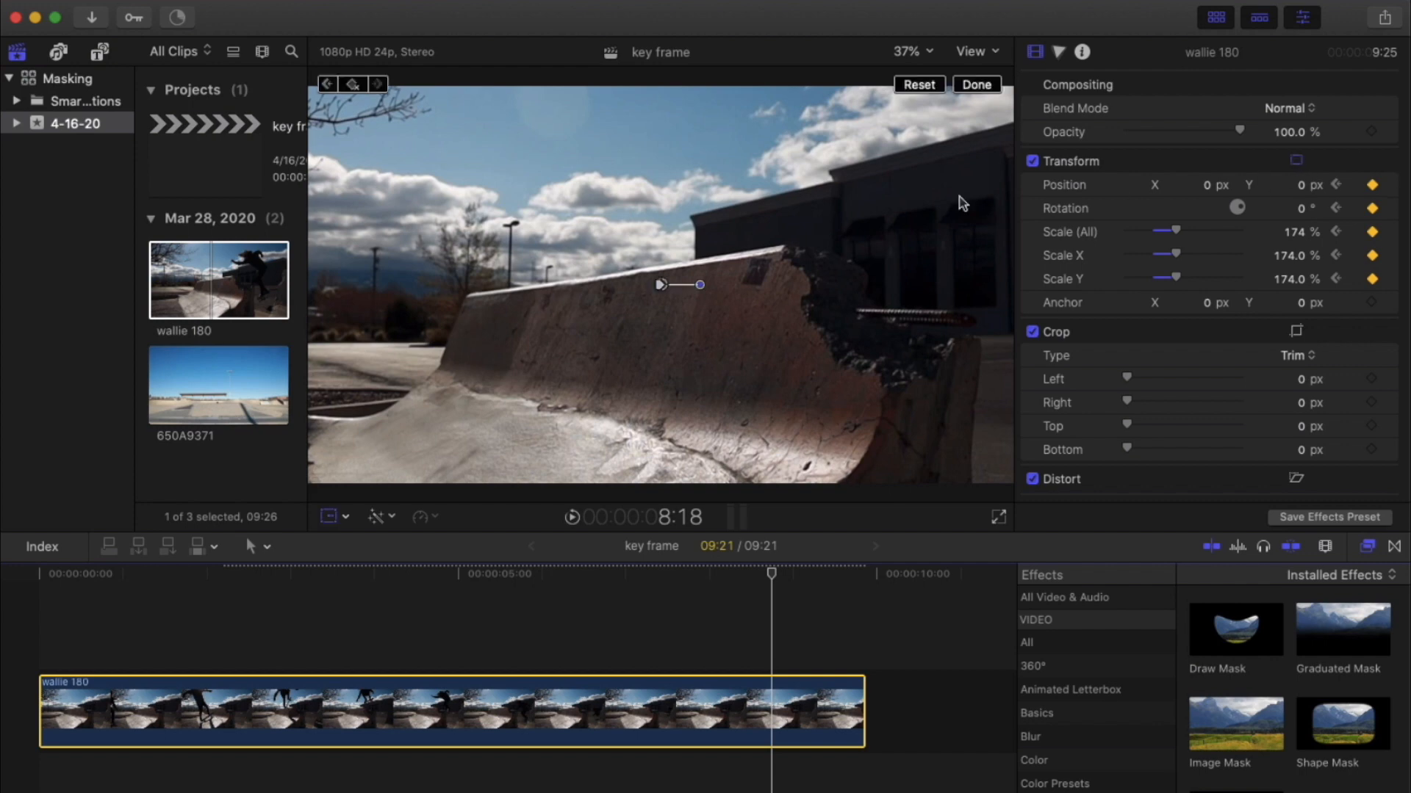
pyautogui.click(1297, 161)
pyautogui.click(1296, 161)
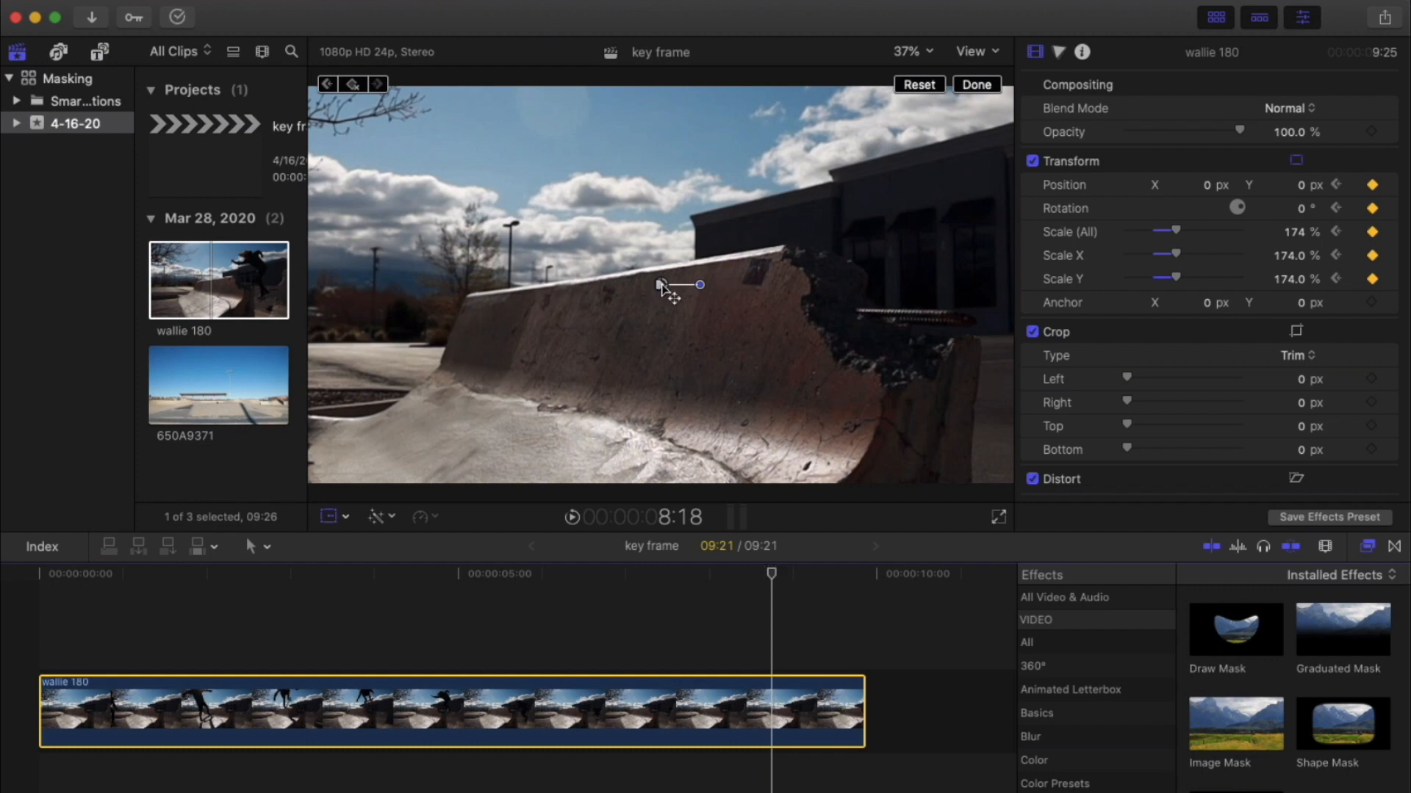
# - At the 8:18 keyframe, offset the picture to X -673 px with a slight clockwise tilt and scale it to 193%
pyautogui.moveTo(661, 284); pyautogui.dragTo(414, 285)
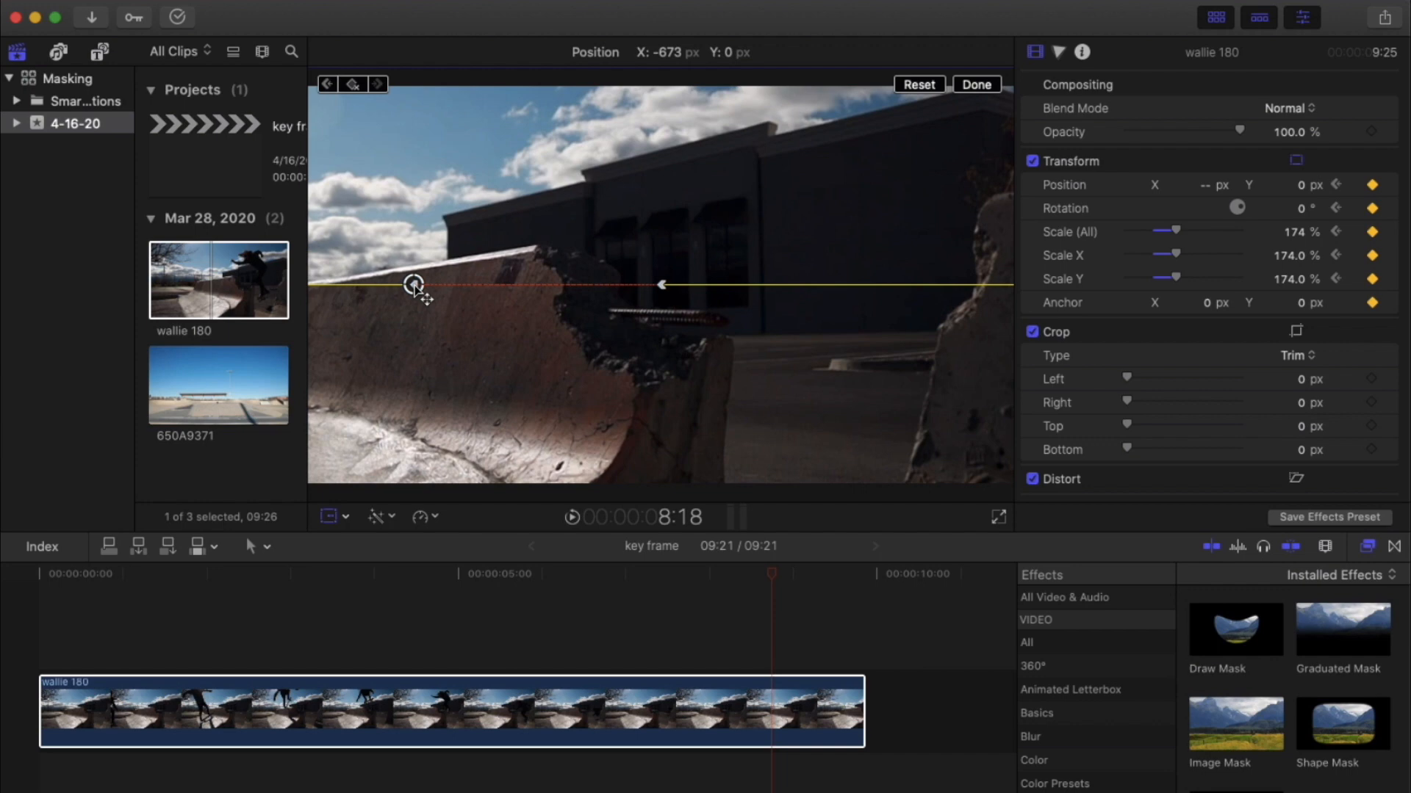
pyautogui.moveTo(415, 288); pyautogui.dragTo(455, 291)
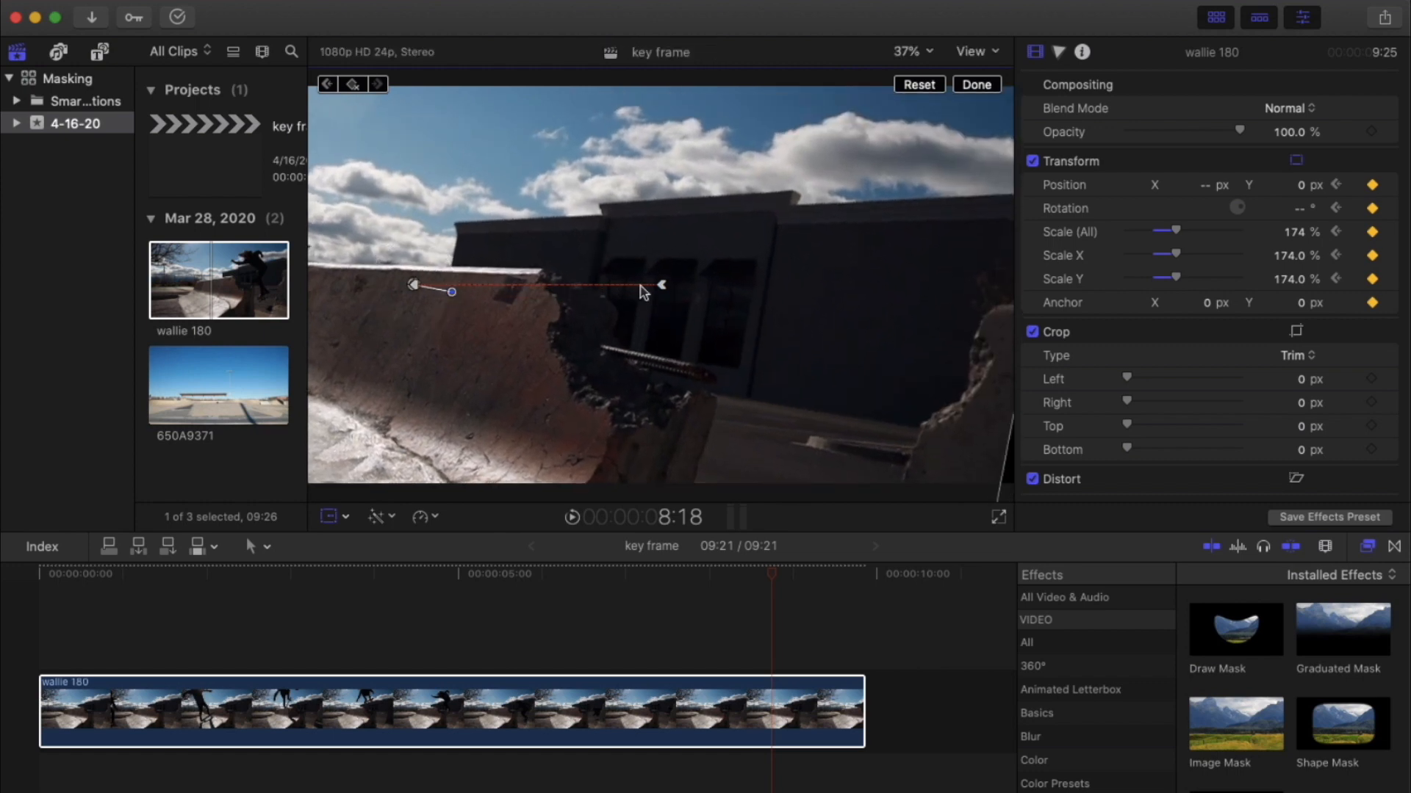
pyautogui.moveTo(1175, 231); pyautogui.dragTo(1179, 233)
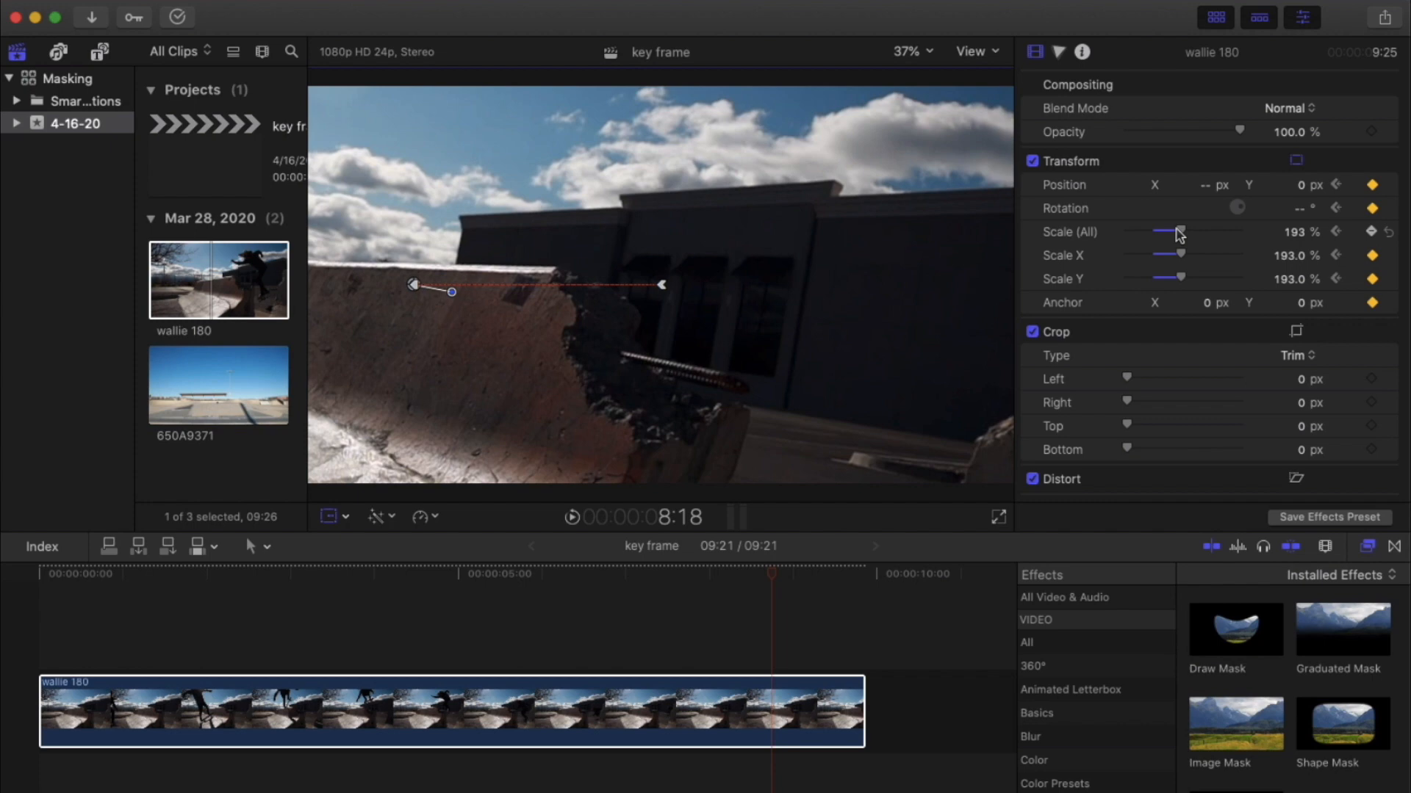
# - Compare the start and end framing of the keyframed clip and play the animation from the beginning
pyautogui.click(52, 575)
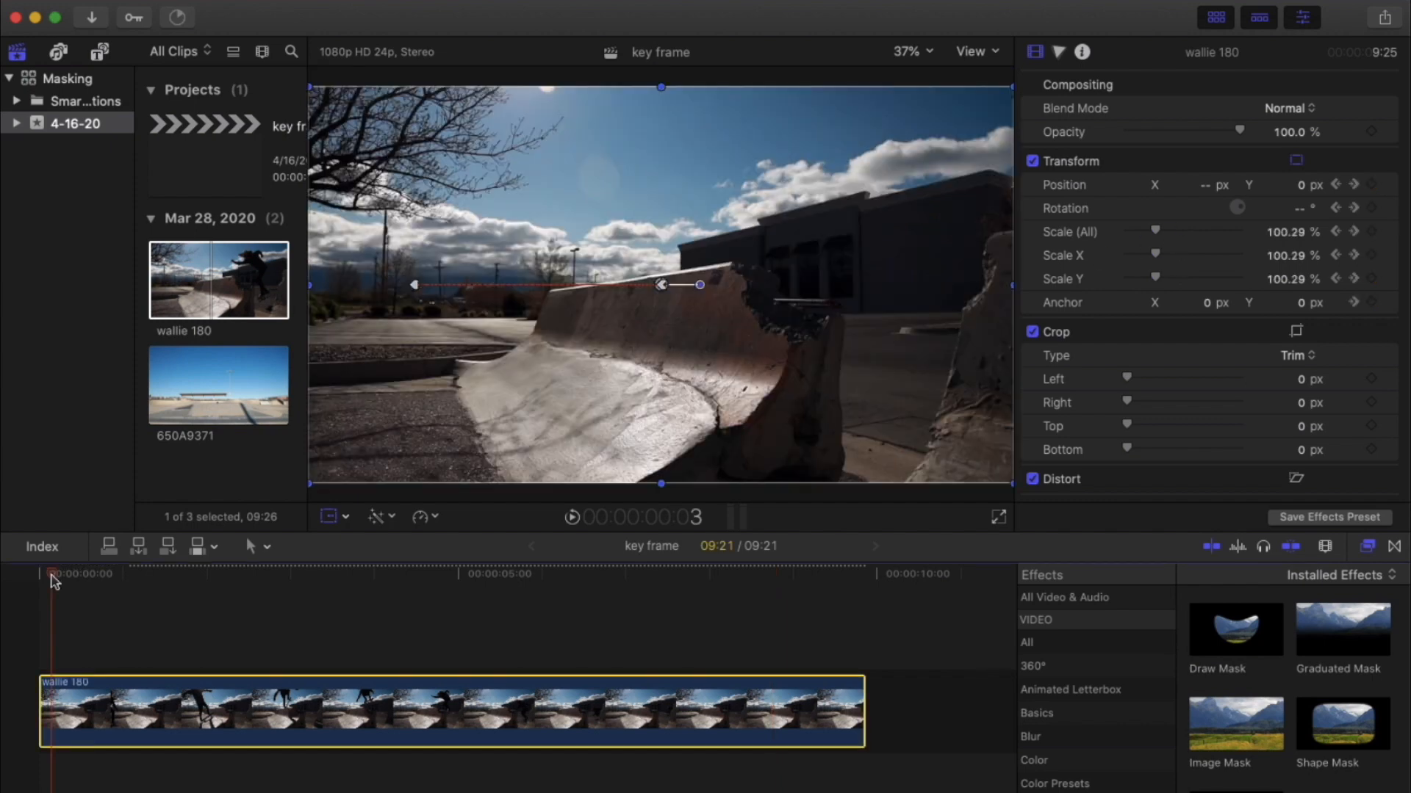
pyautogui.click(830, 579)
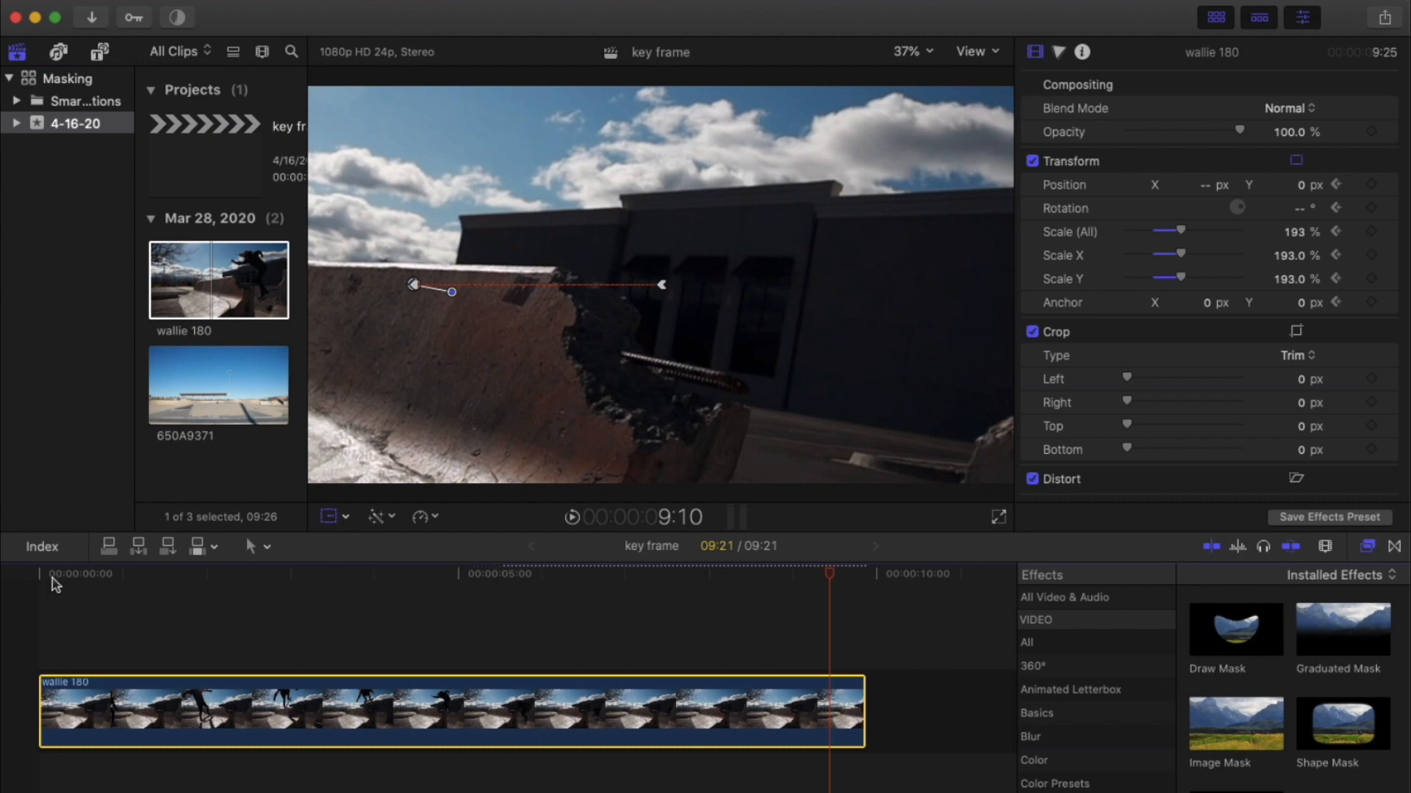
pyautogui.click(52, 579)
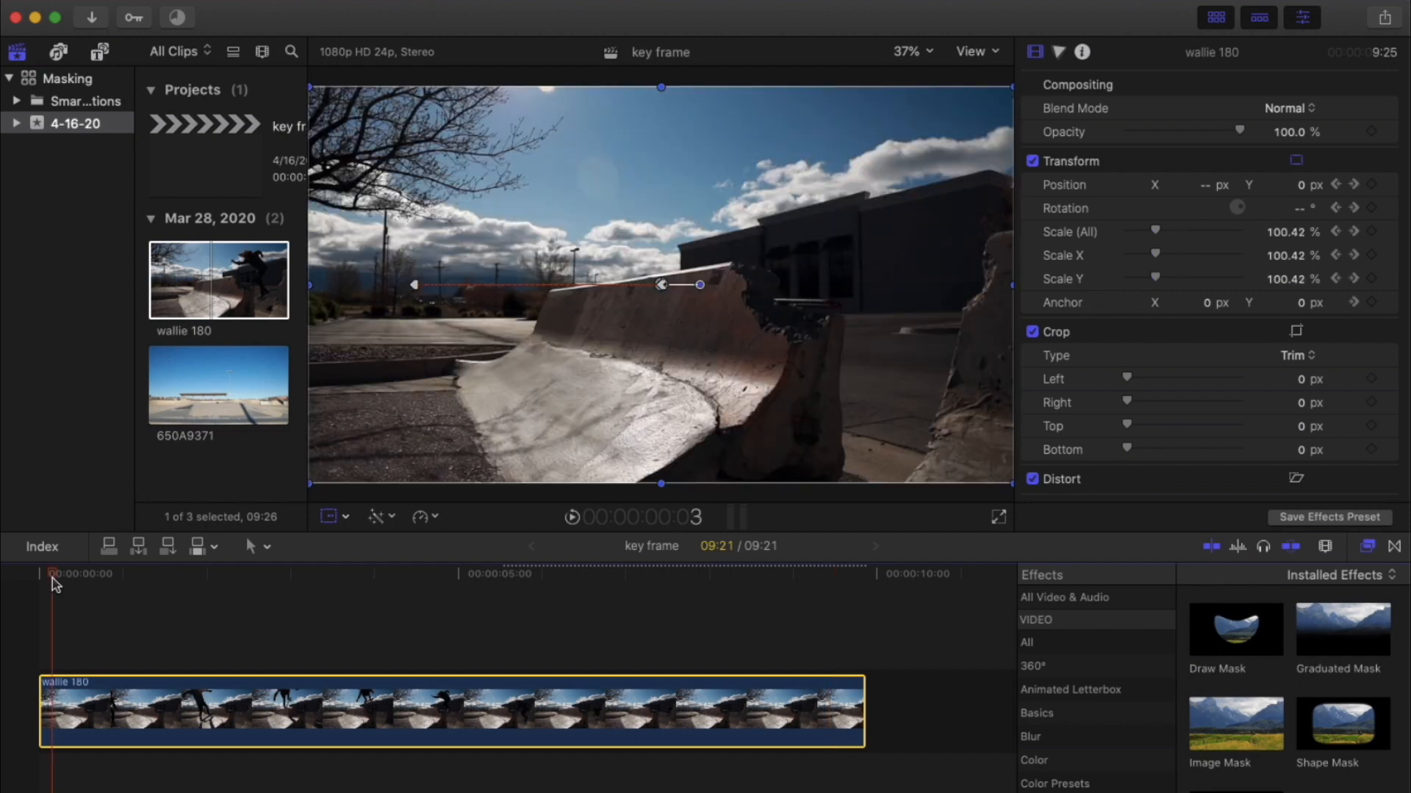
pyautogui.click(791, 579)
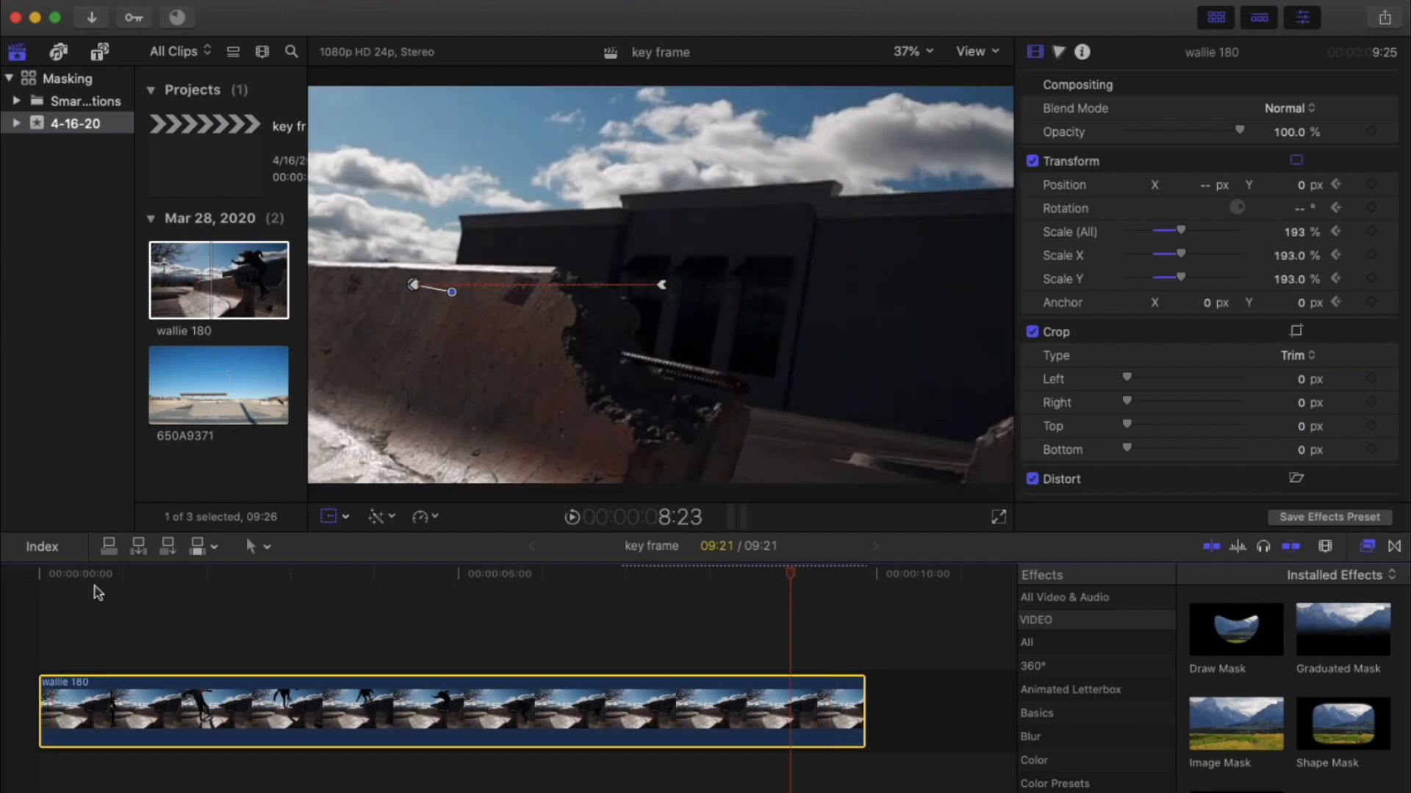
pyautogui.click(41, 577)
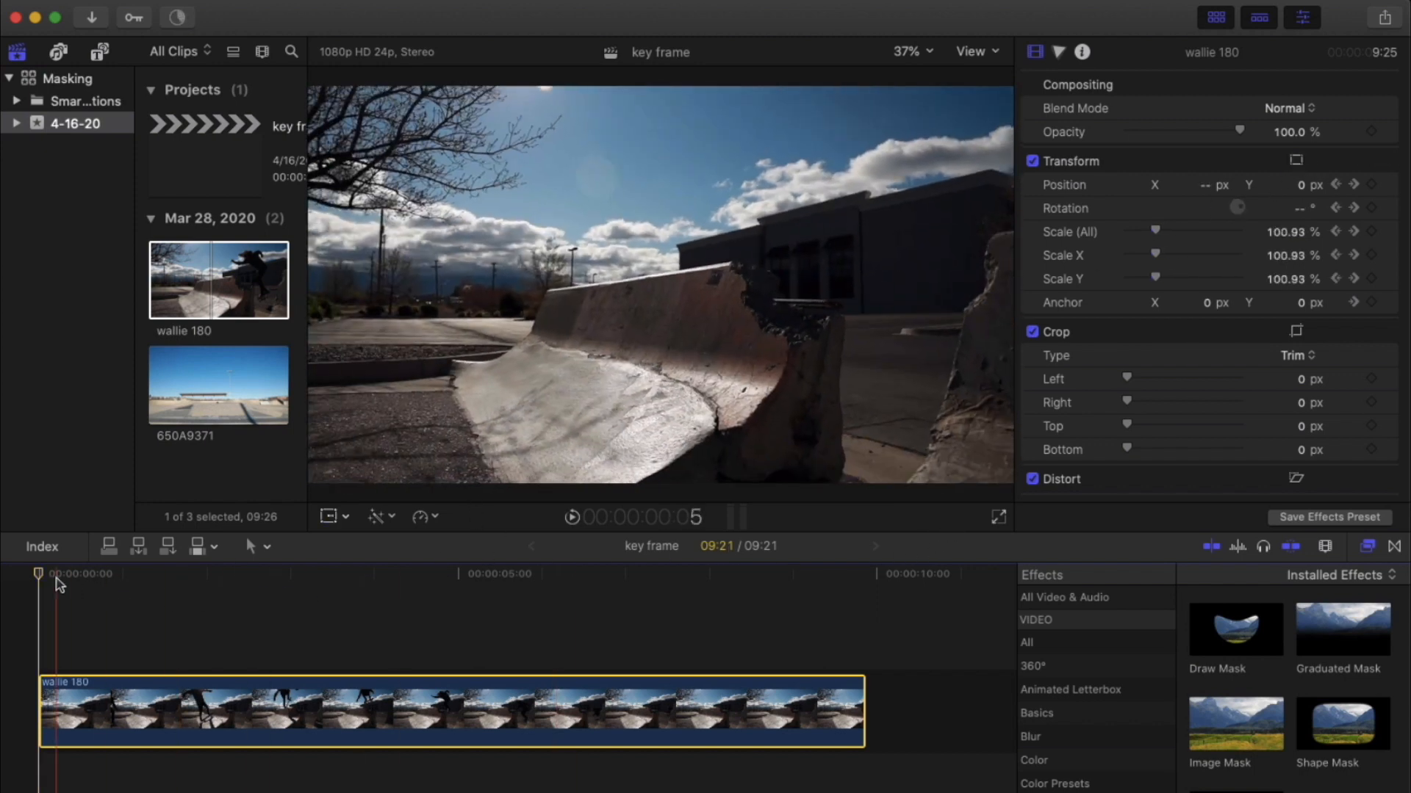
pyautogui.press('space')
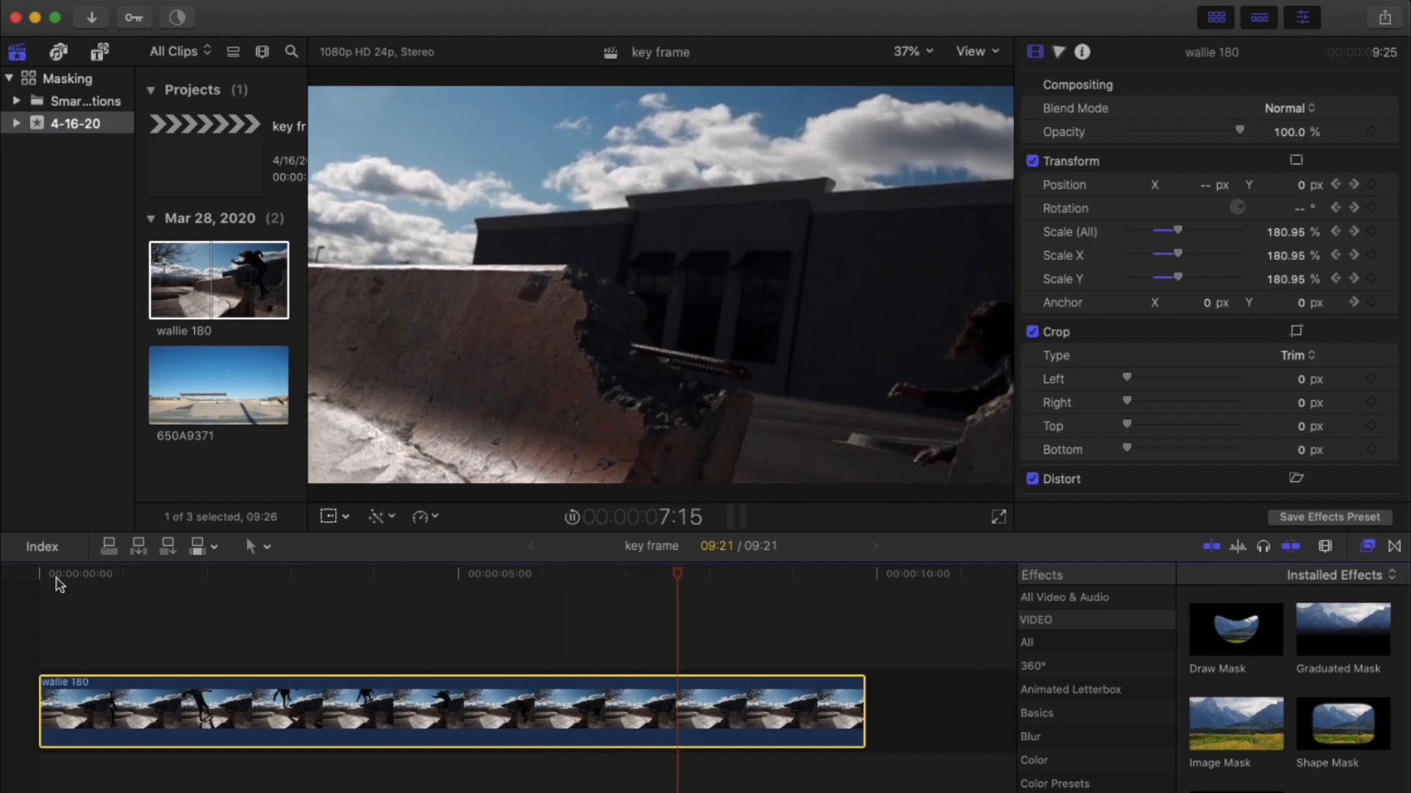
pyautogui.press('space')
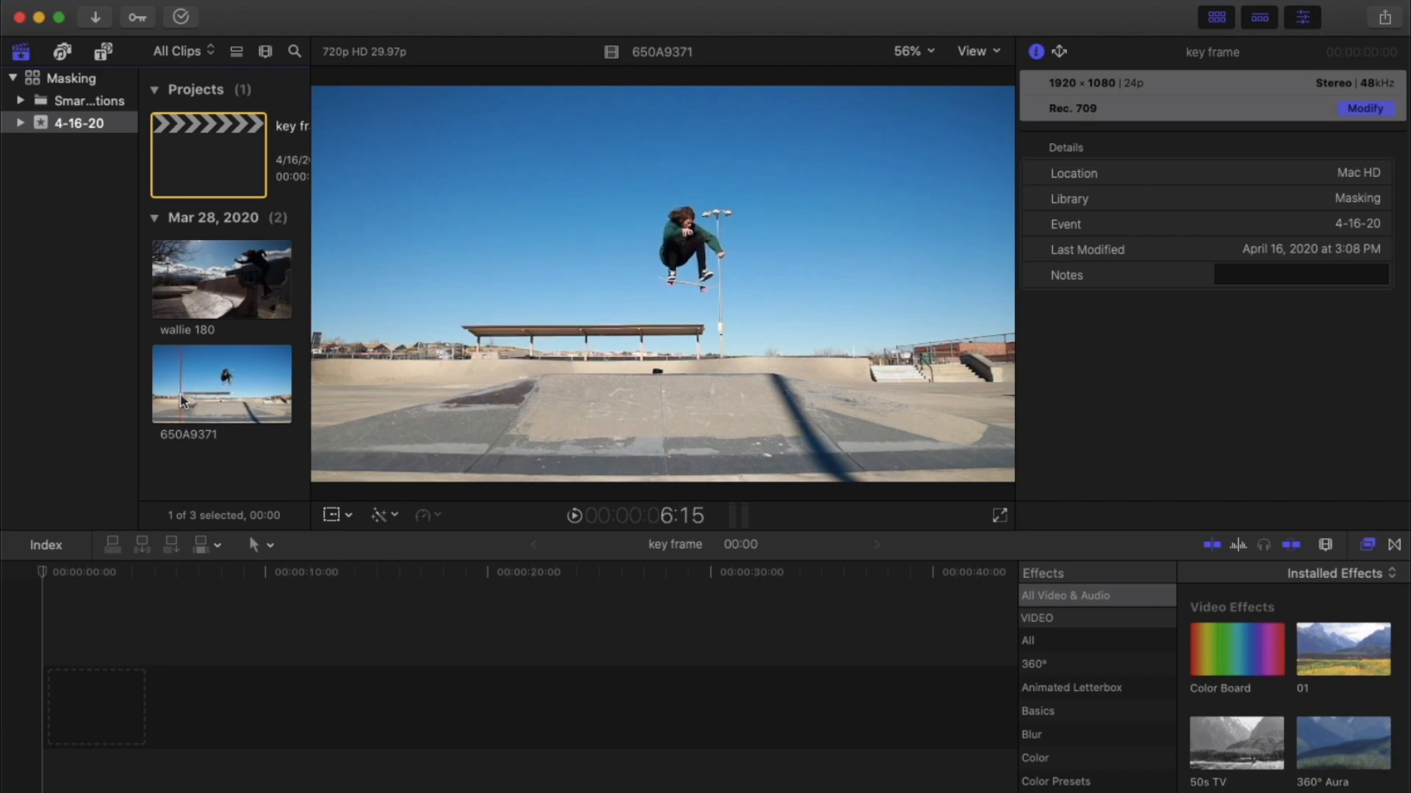
# - Place the 650A9371 clip in the empty timeline and cut off everything after about 11:08
pyautogui.click(193, 382)
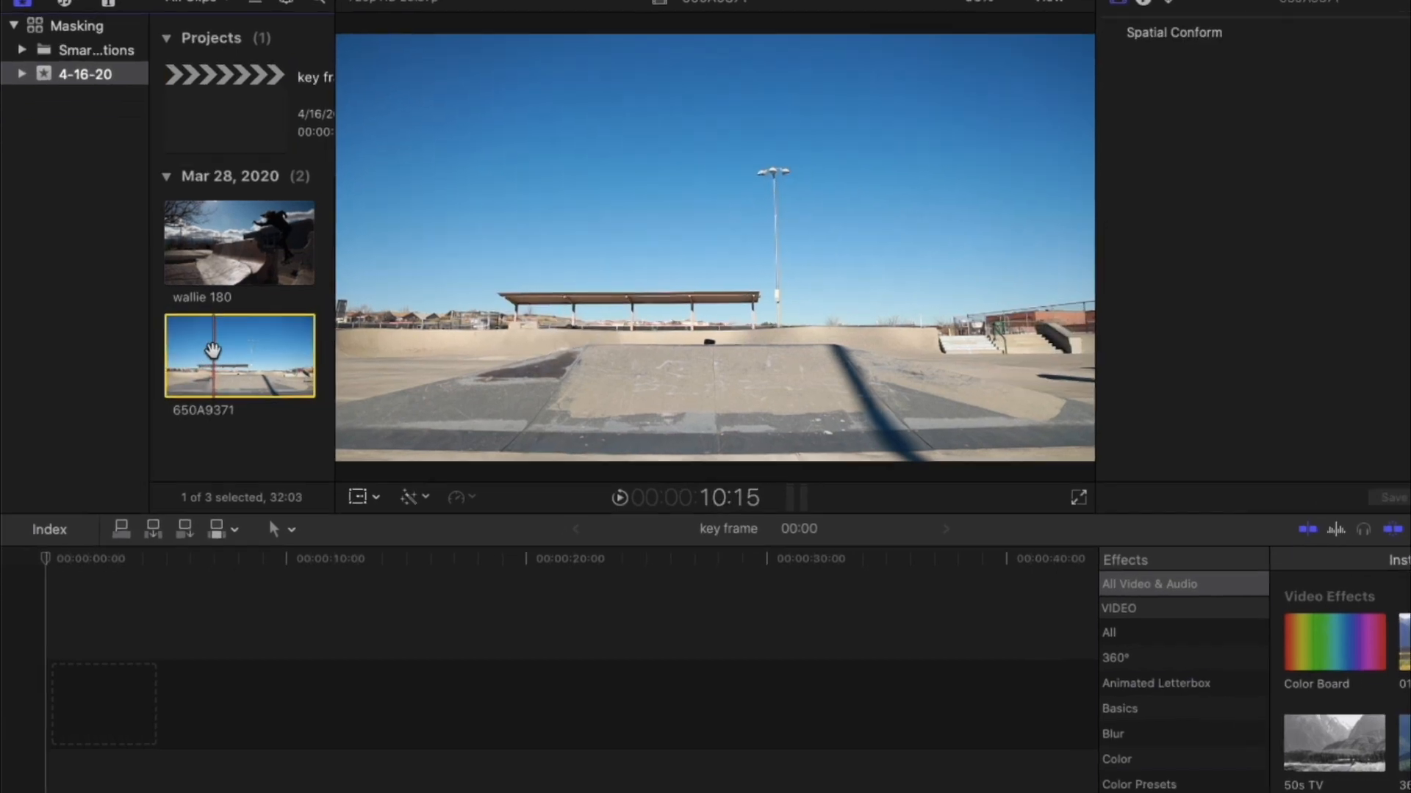
pyautogui.moveTo(212, 351); pyautogui.dragTo(160, 720)
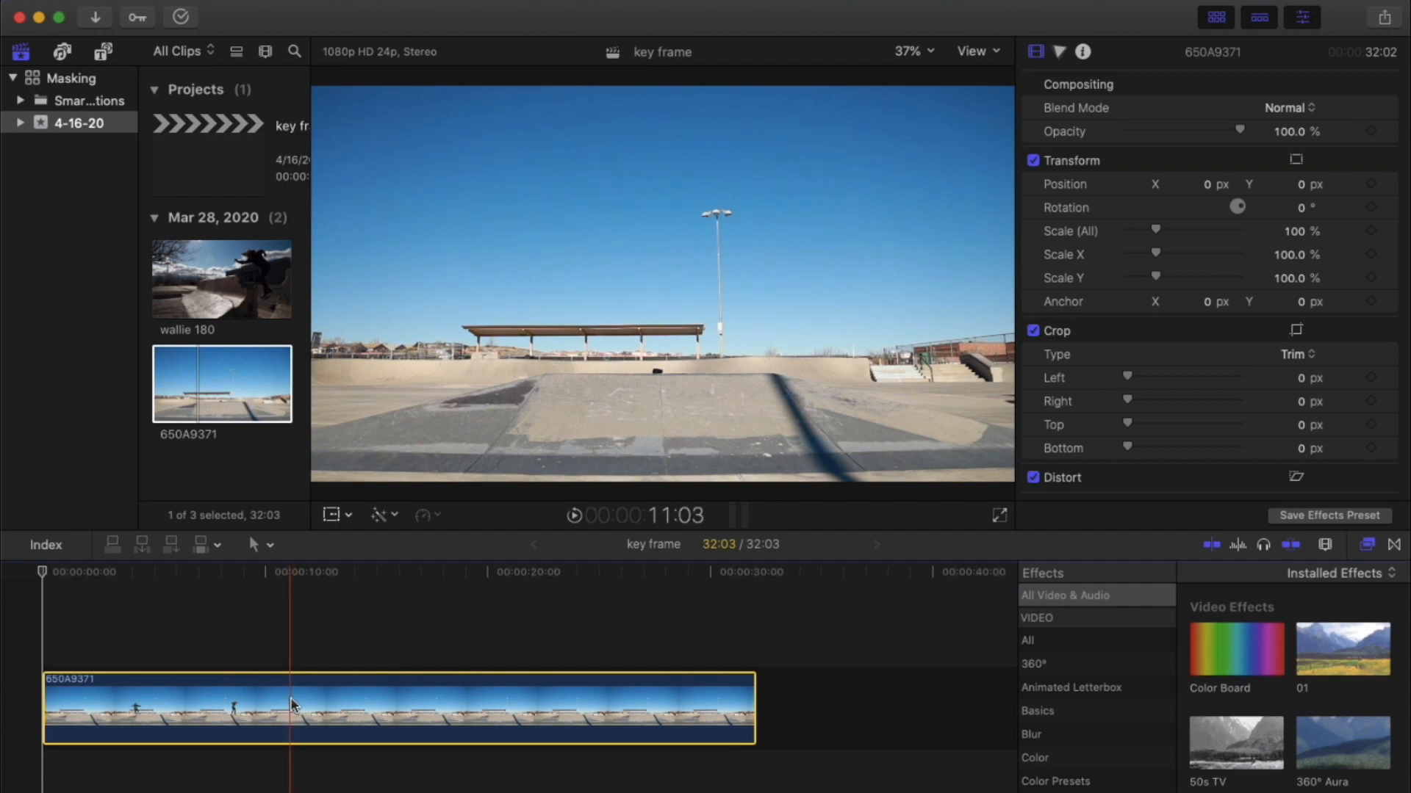
pyautogui.press('super+b')
pyautogui.click(340, 705)
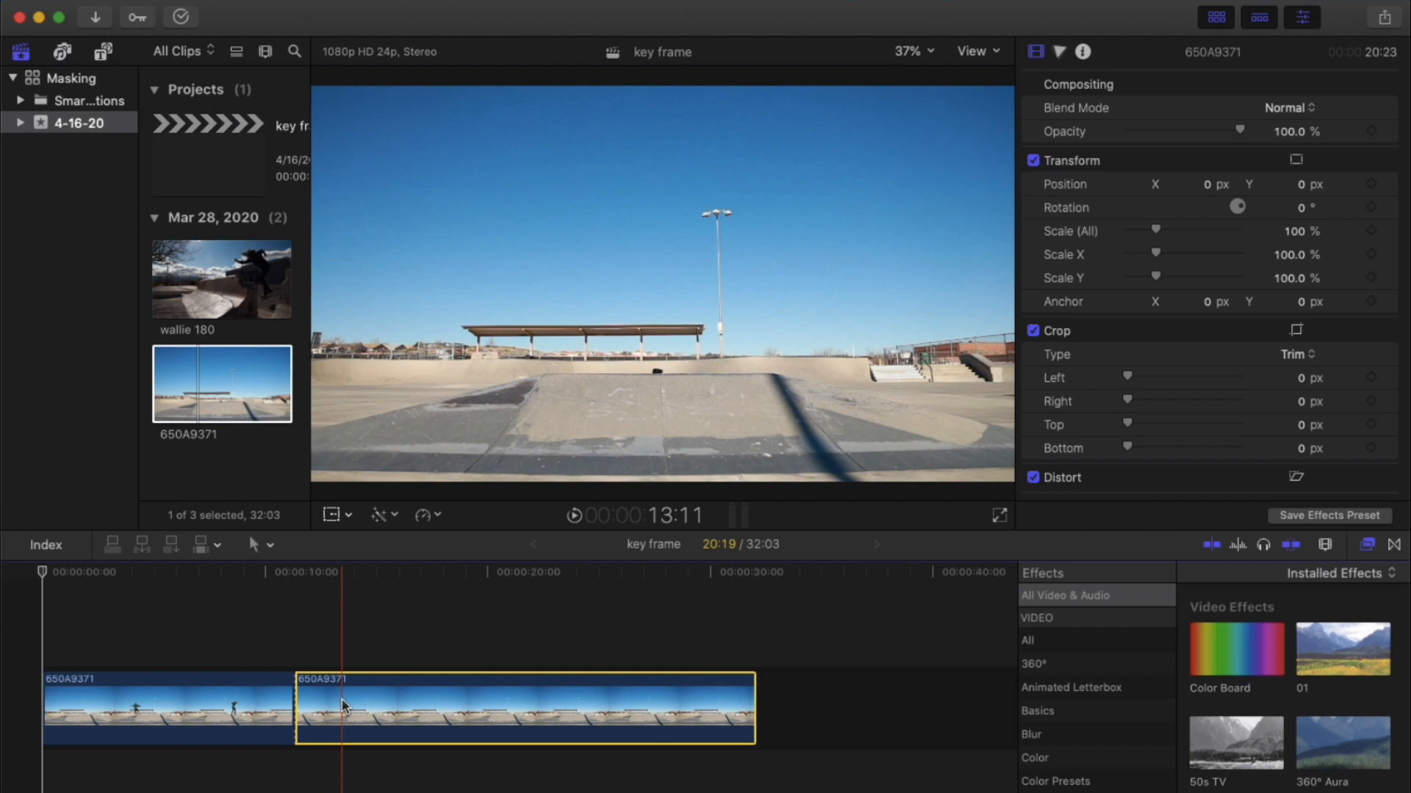
pyautogui.press('Delete')
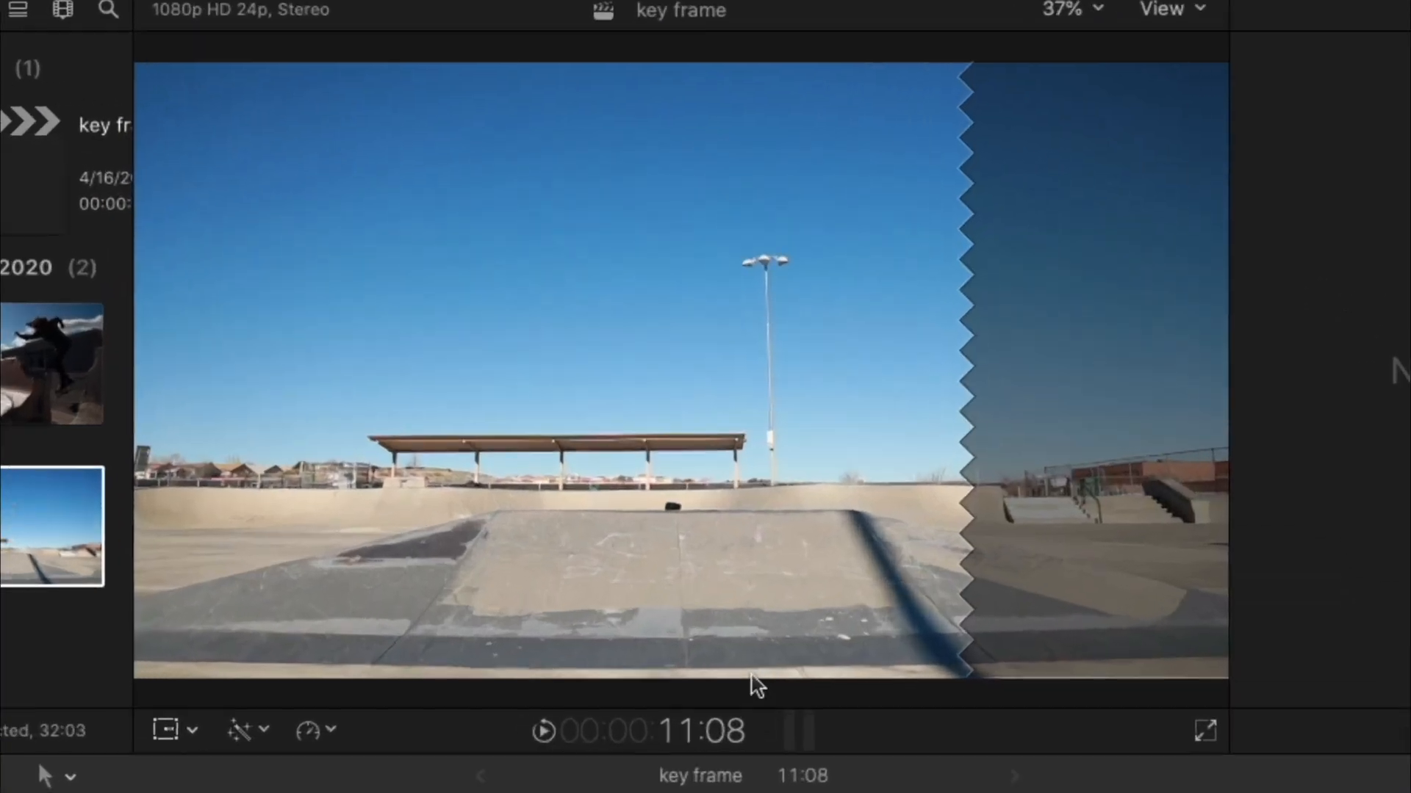
# - Duplicate the trimmed 650A9371 clip directly after the original in the timeline
pyautogui.click(735, 792)
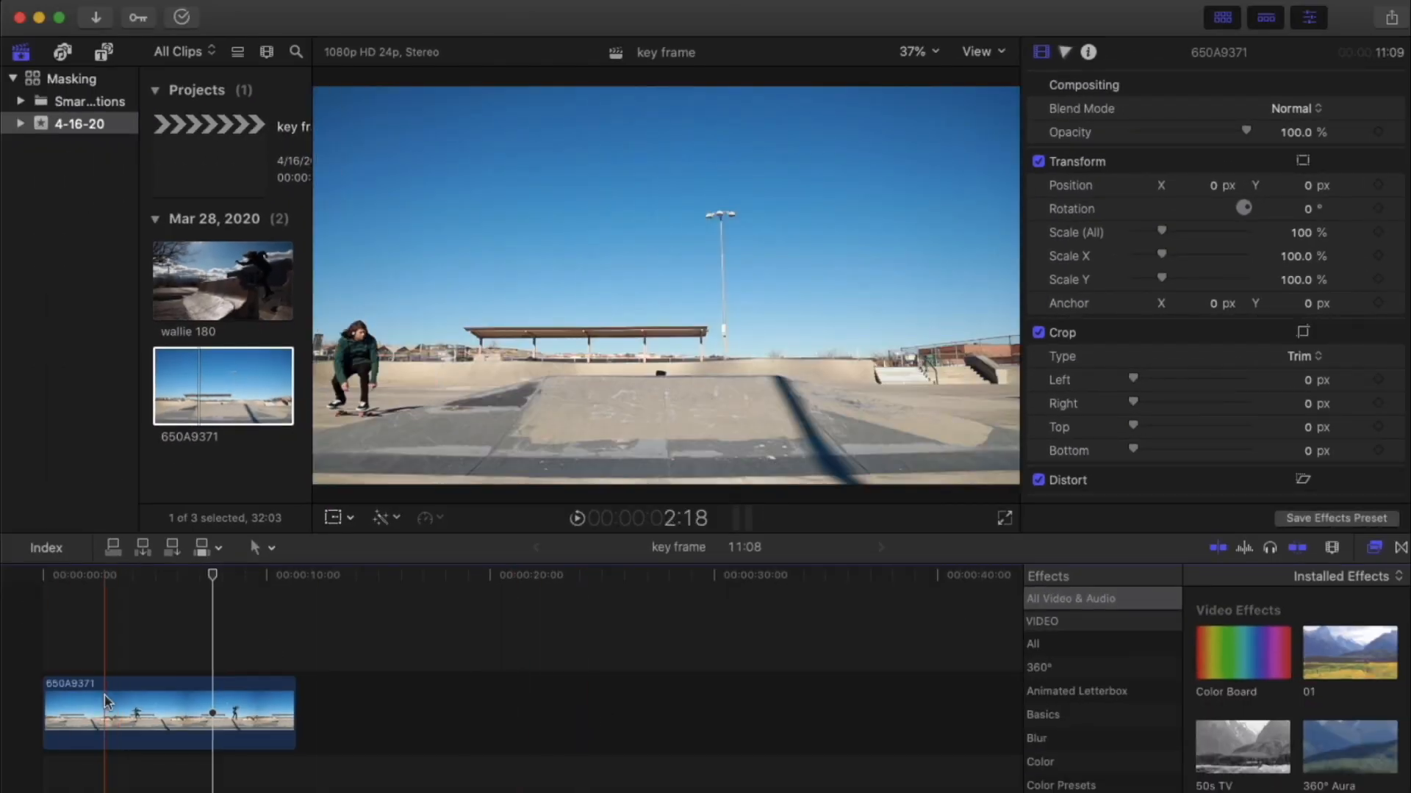
pyautogui.hotkey('shift', 'z')
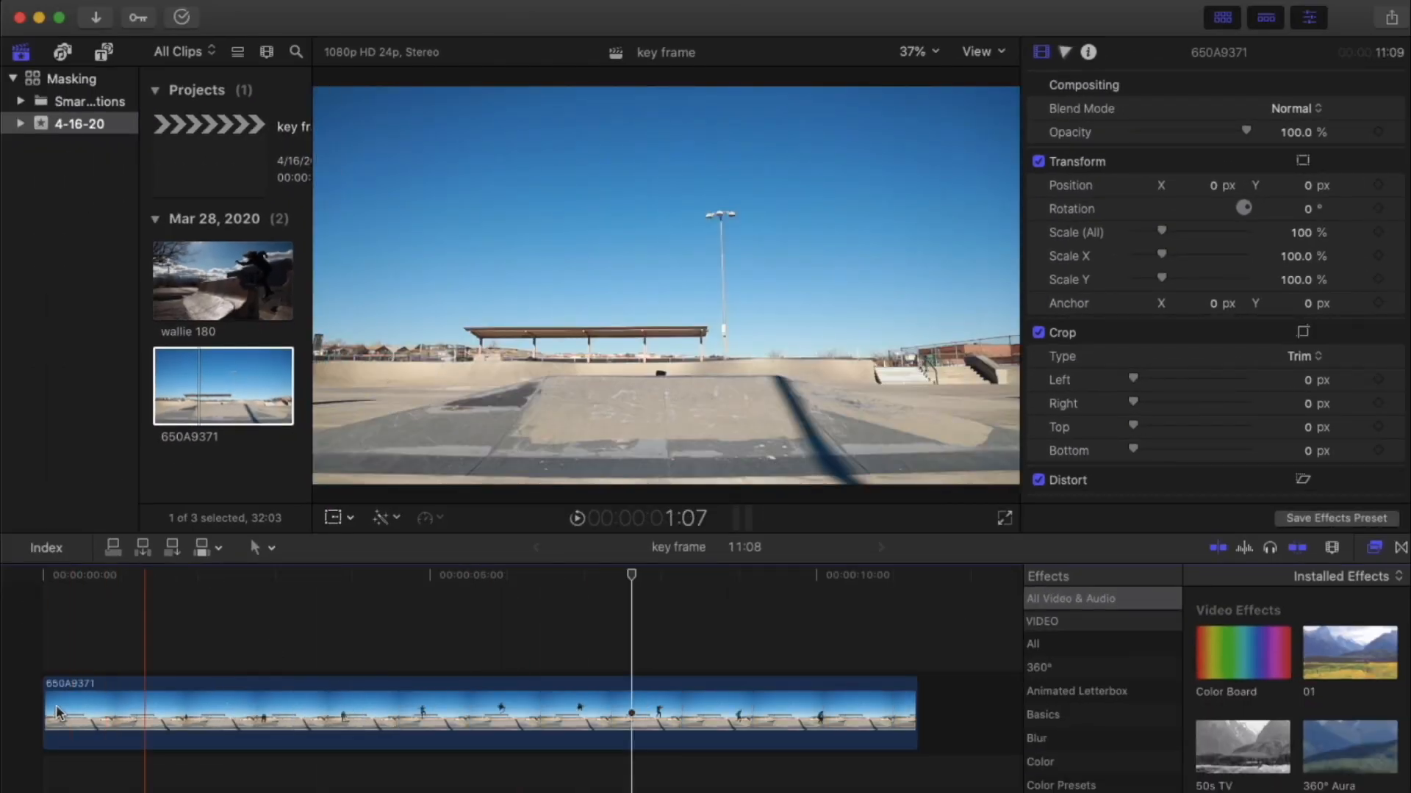
pyautogui.click(256, 692)
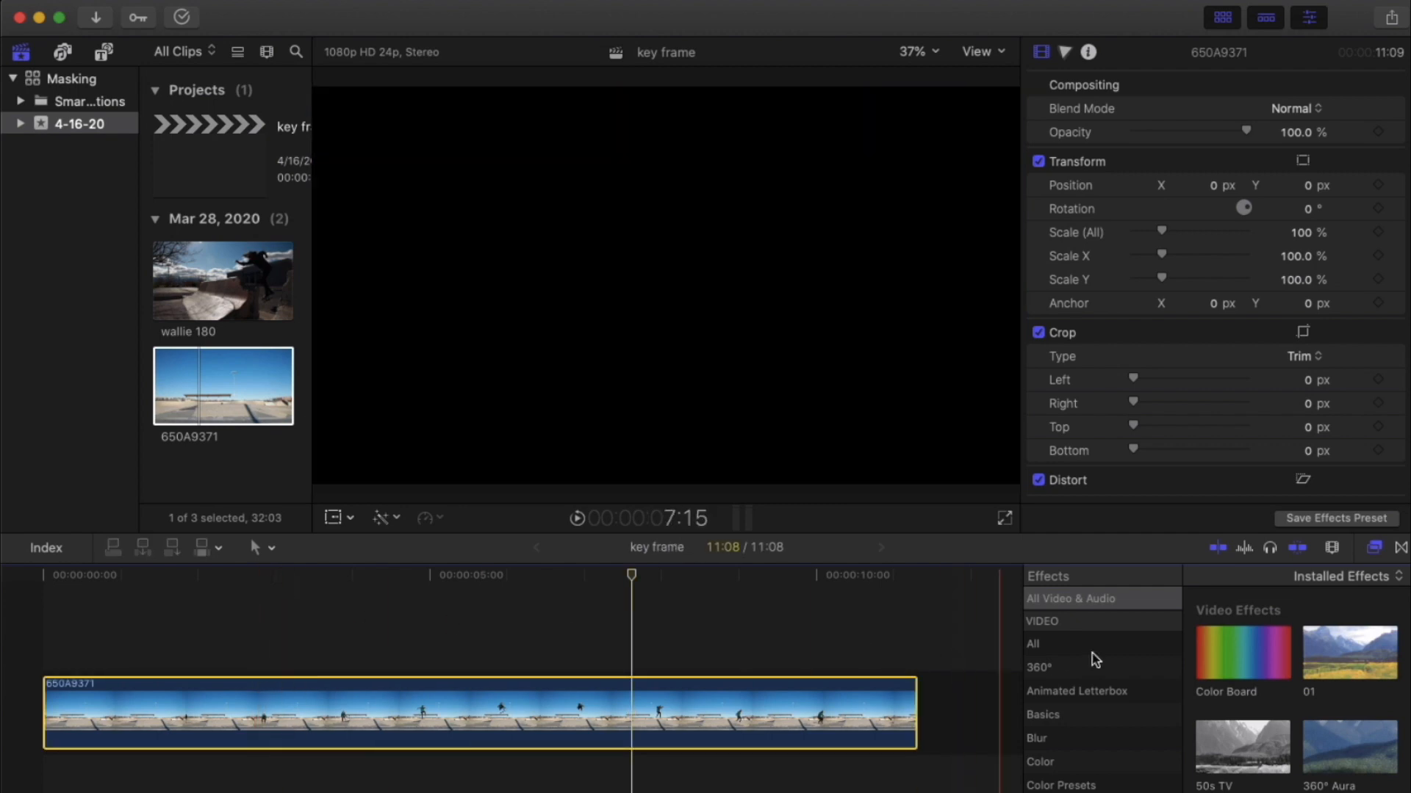
pyautogui.press('super+v')
pyautogui.hscroll(-5, 121, 689)
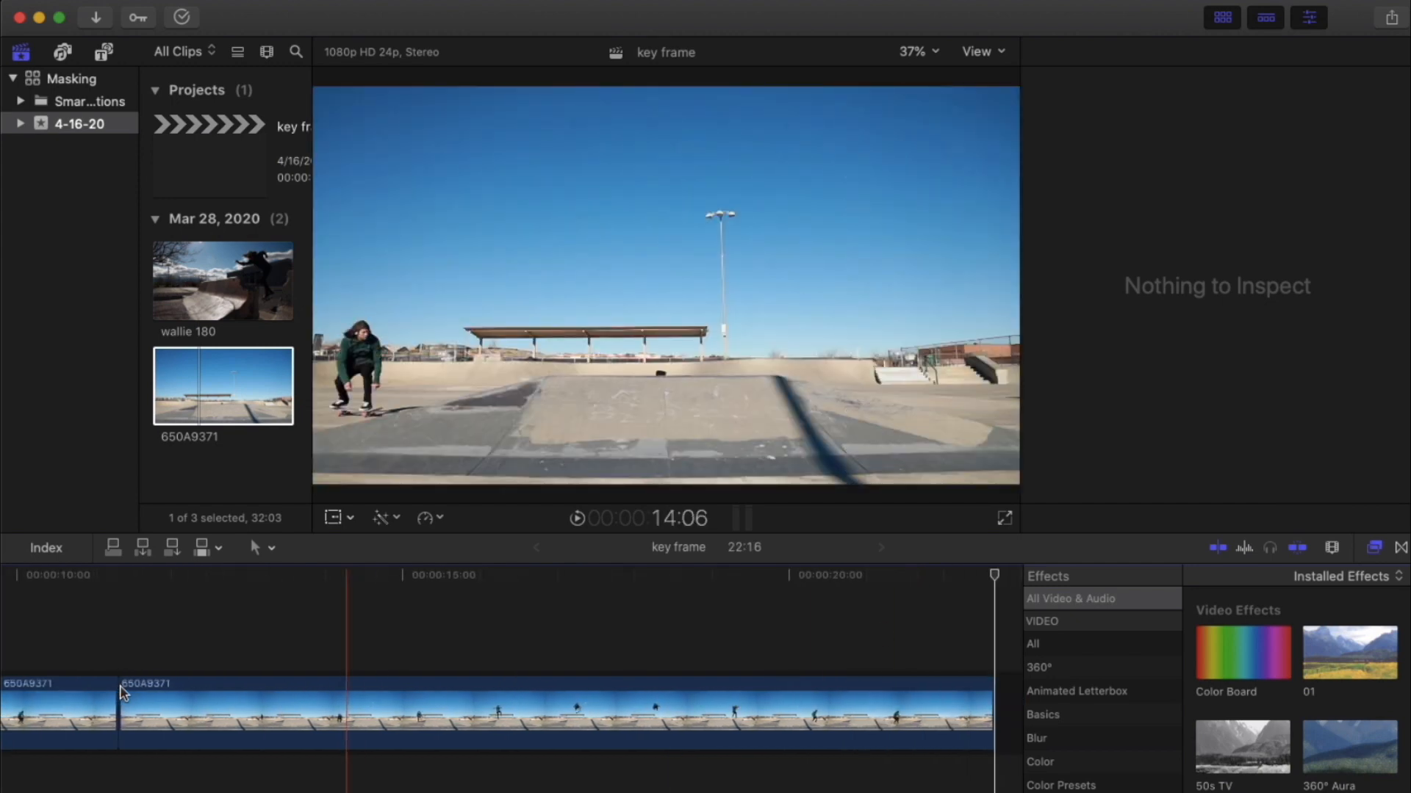
pyautogui.press('super+minus')
pyautogui.press('super+minus')
pyautogui.press('super+minus')
# - Stack the duplicate clip above the original and delete the leftover gap after the original
pyautogui.click(228, 712)
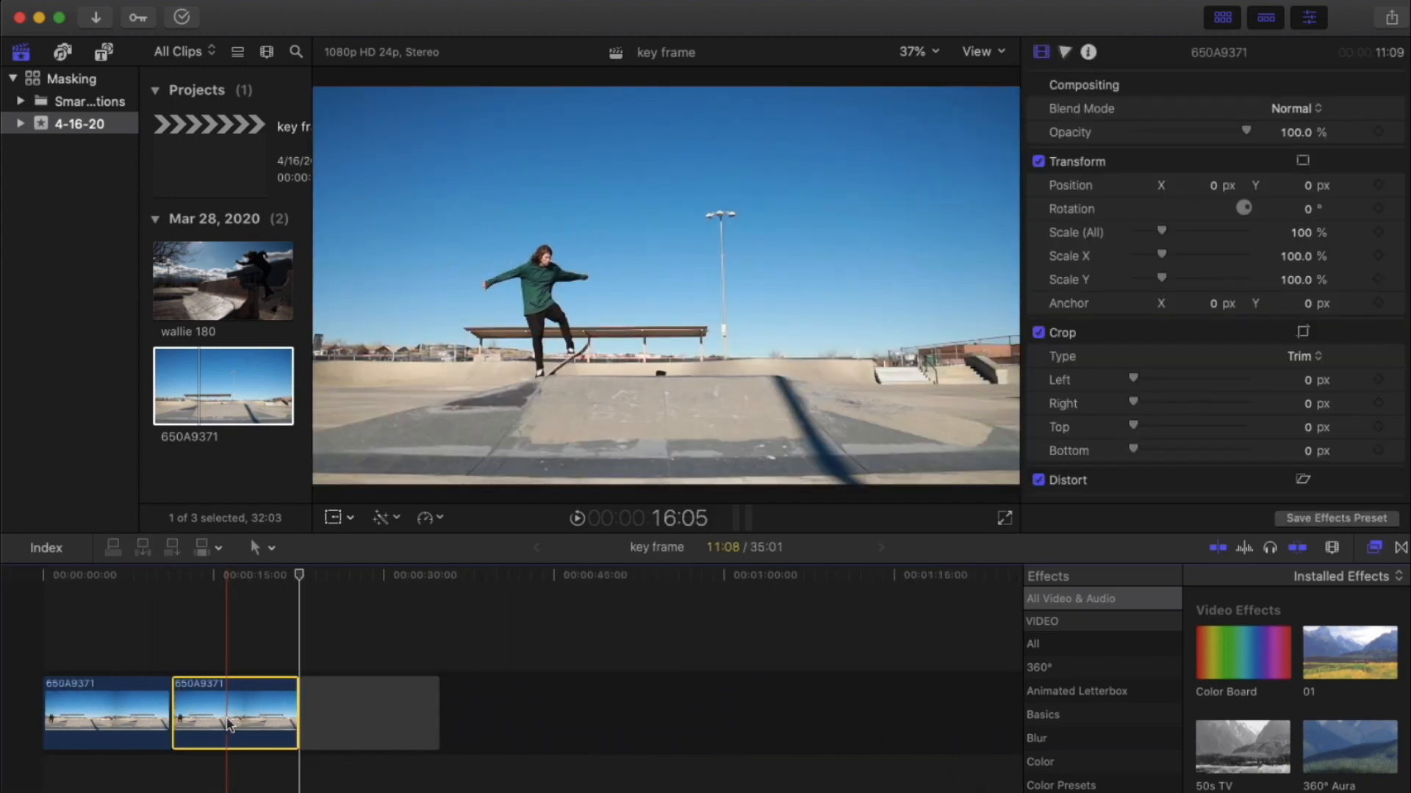
pyautogui.moveTo(231, 719); pyautogui.dragTo(126, 653)
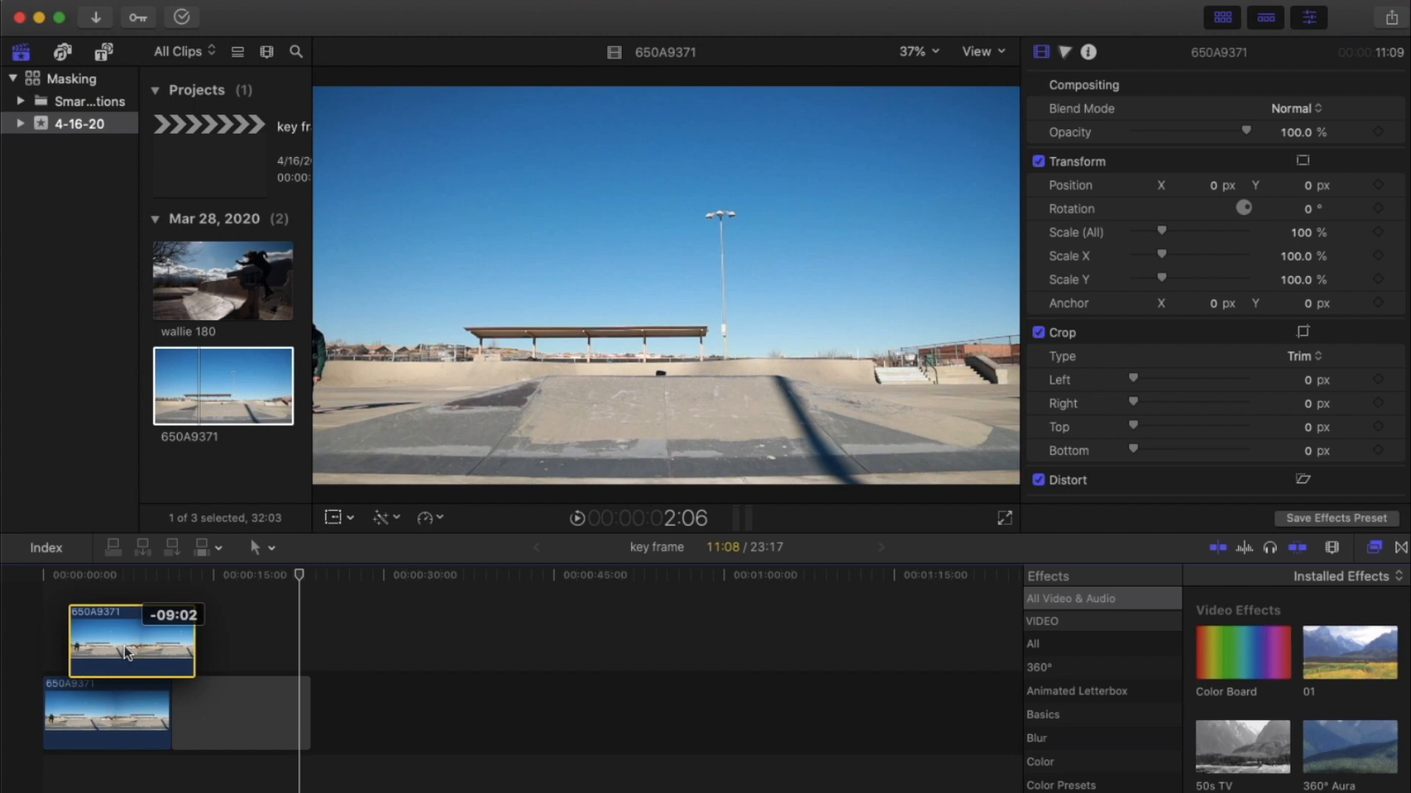
pyautogui.moveTo(126, 652); pyautogui.dragTo(127, 653)
pyautogui.click(208, 699)
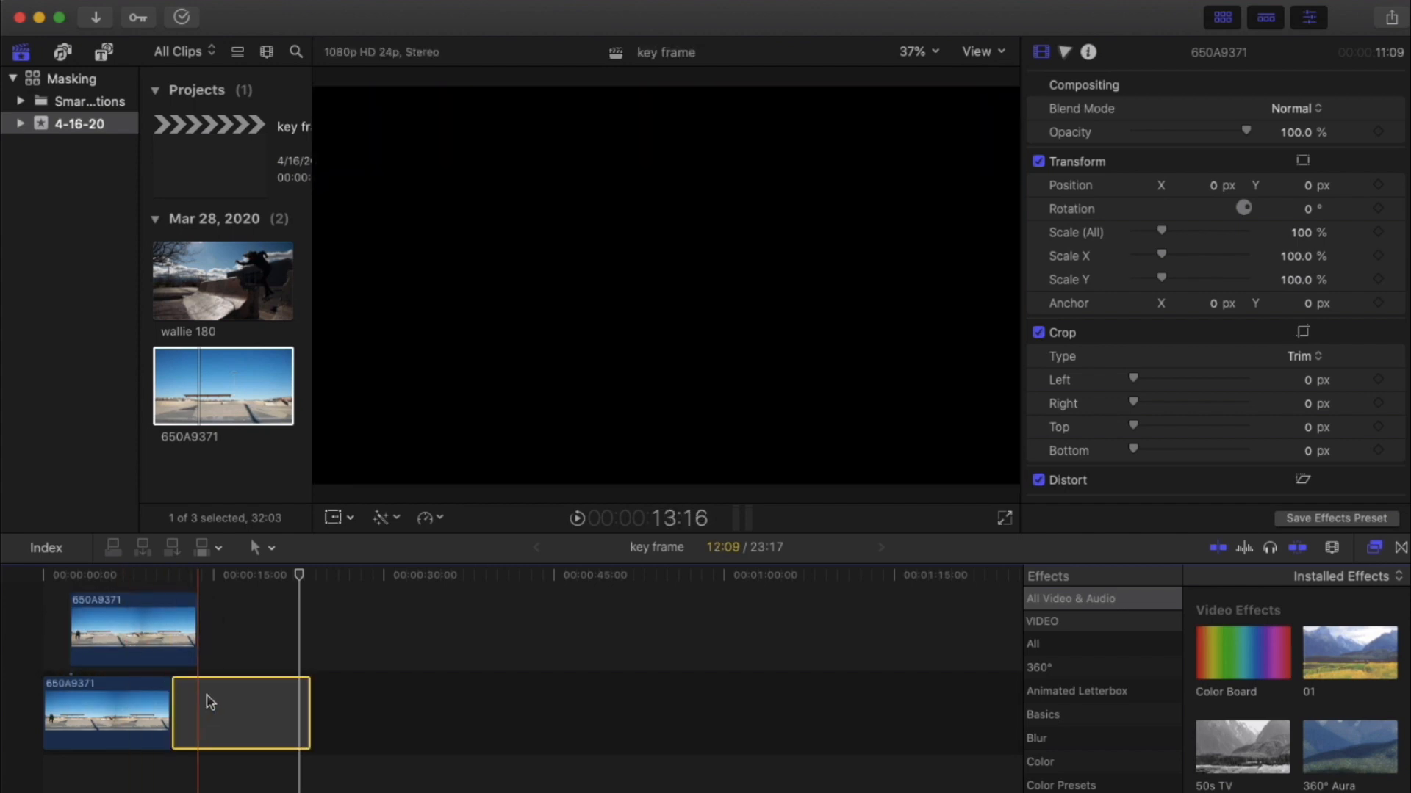
pyautogui.press('Delete')
# - Slide the upper 650A9371 clip slightly earlier so it starts about two seconds after the lower clip
pyautogui.press('super+4')
pyautogui.press('super+equal')
pyautogui.press('super+equal')
pyautogui.press('super+equal')
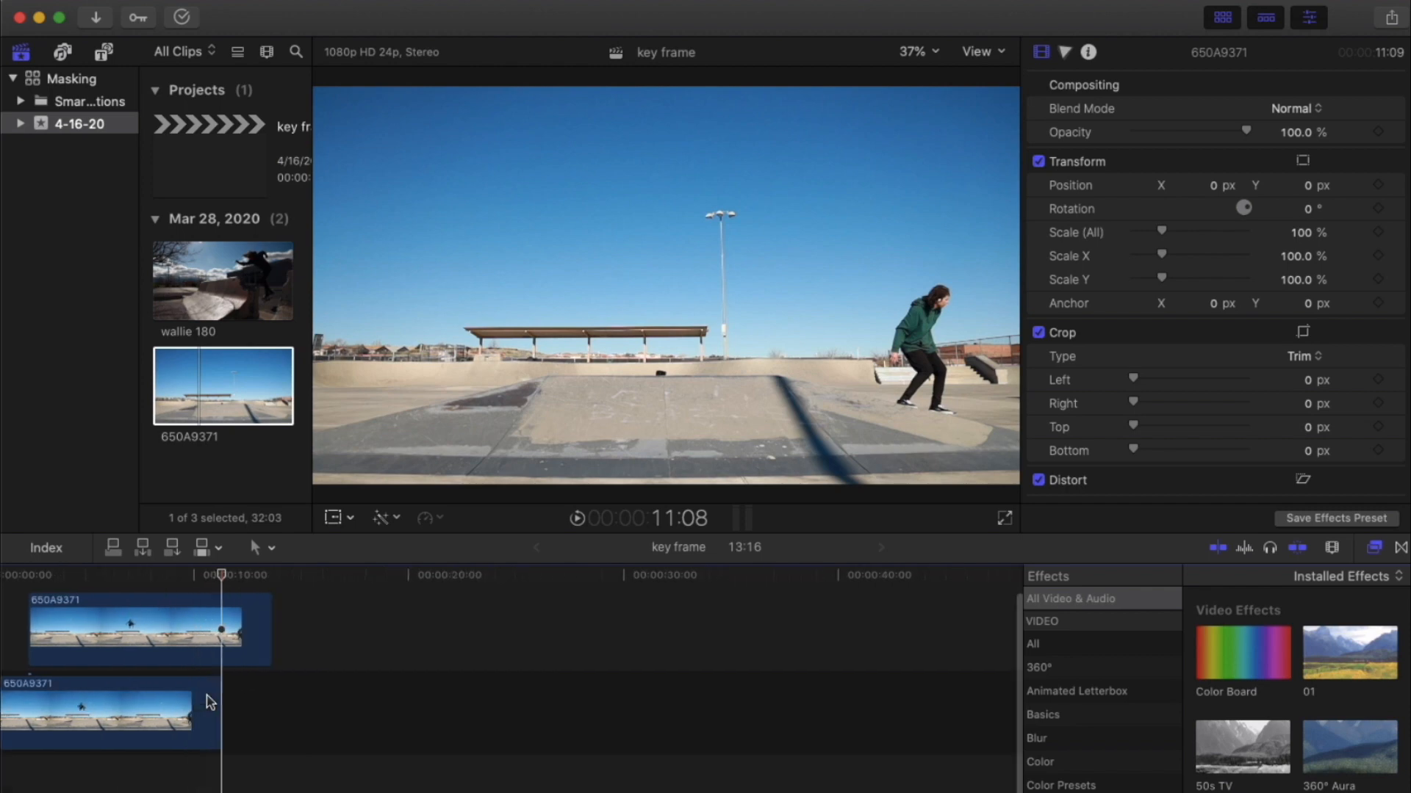
pyautogui.hotkey('shift', 'z')
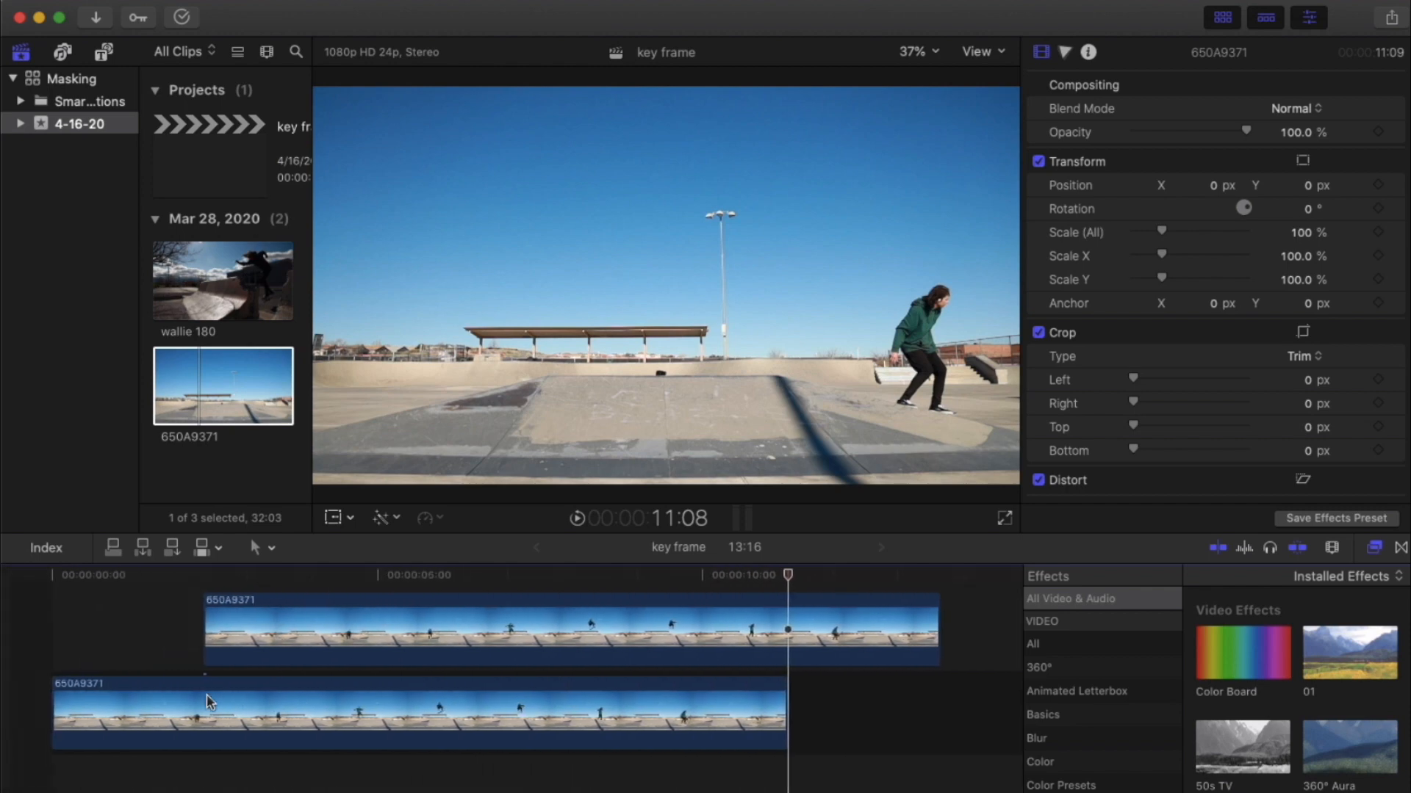
pyautogui.click(235, 655)
pyautogui.moveTo(235, 654); pyautogui.dragTo(213, 652)
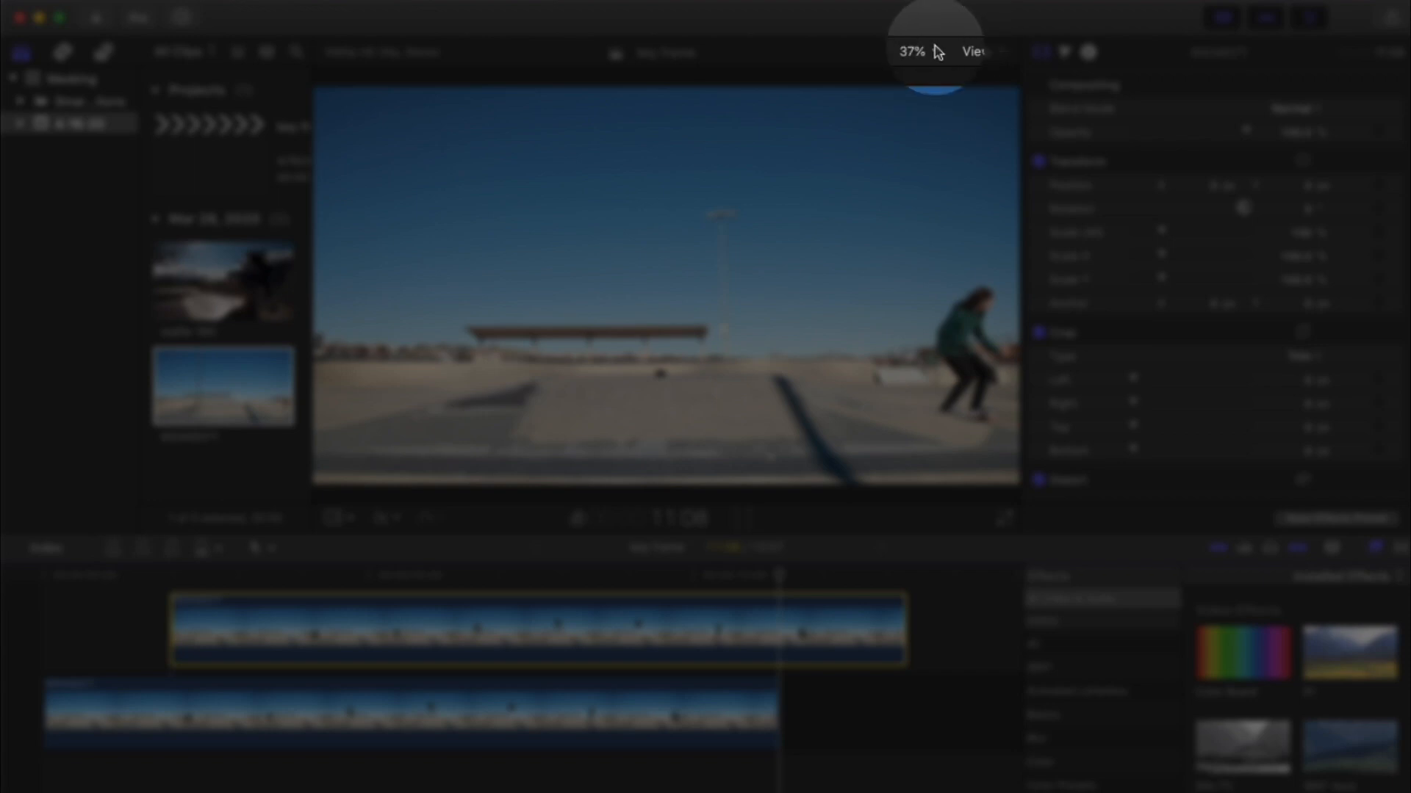
# - Set the viewer zoom to 25% and move the playhead to 8:06
pyautogui.click(939, 55)
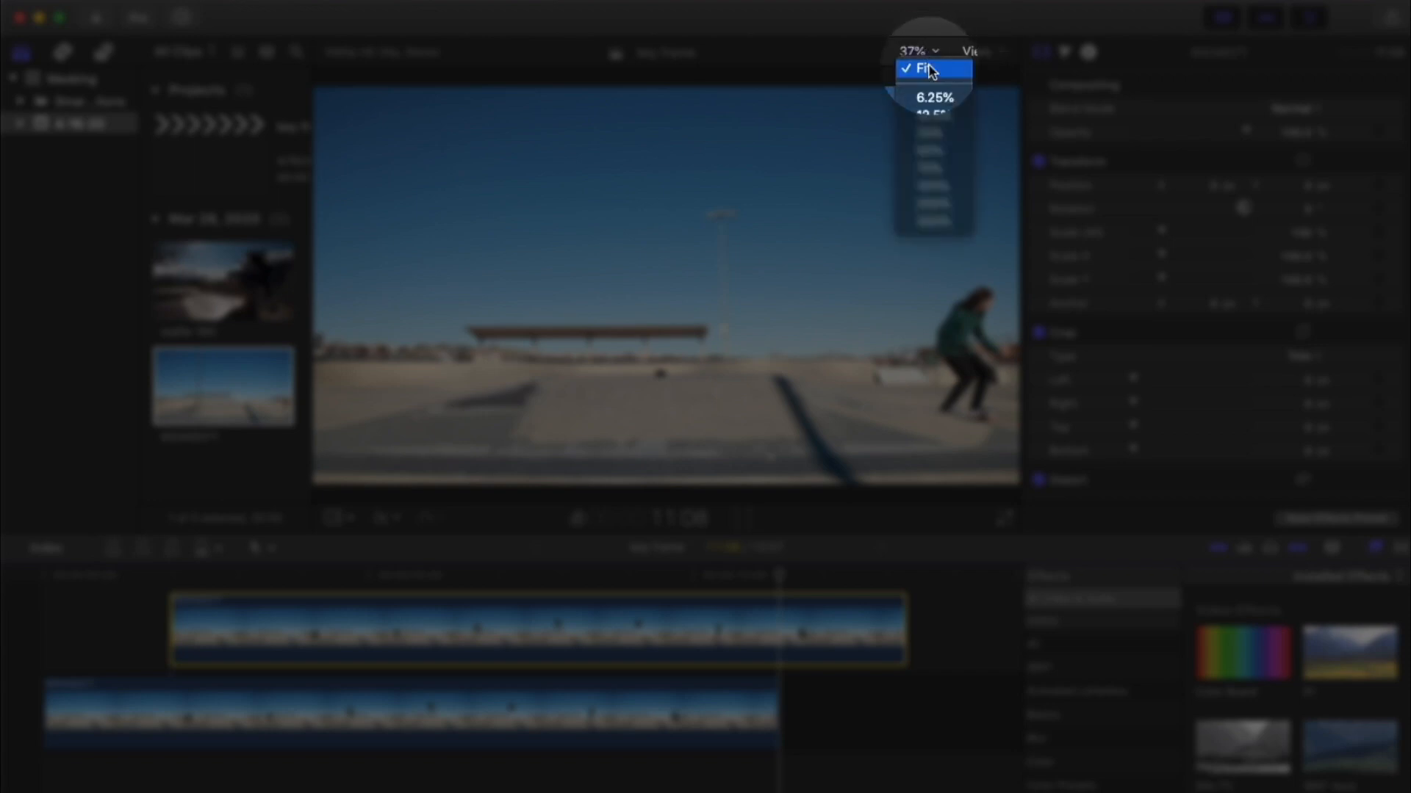
pyautogui.click(932, 135)
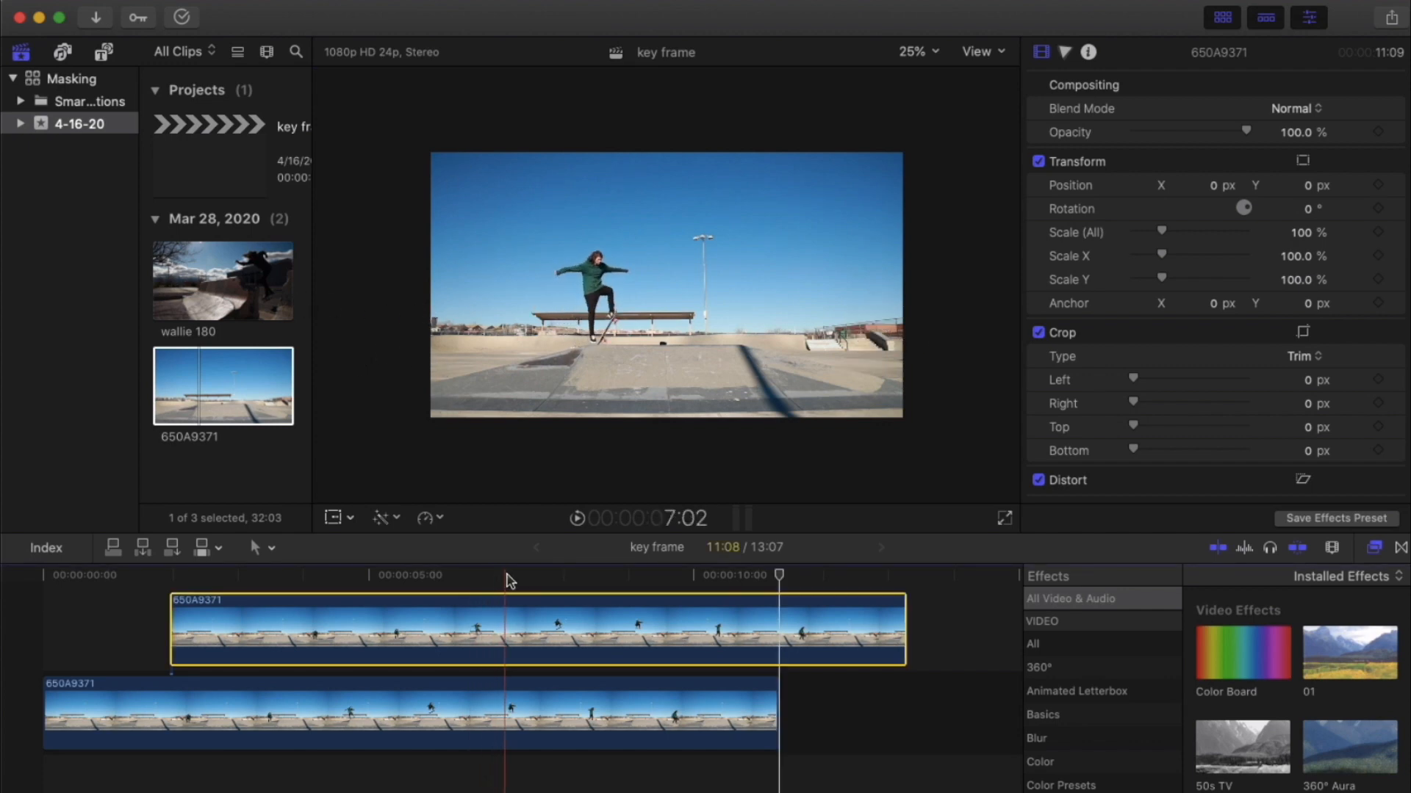
pyautogui.click(581, 578)
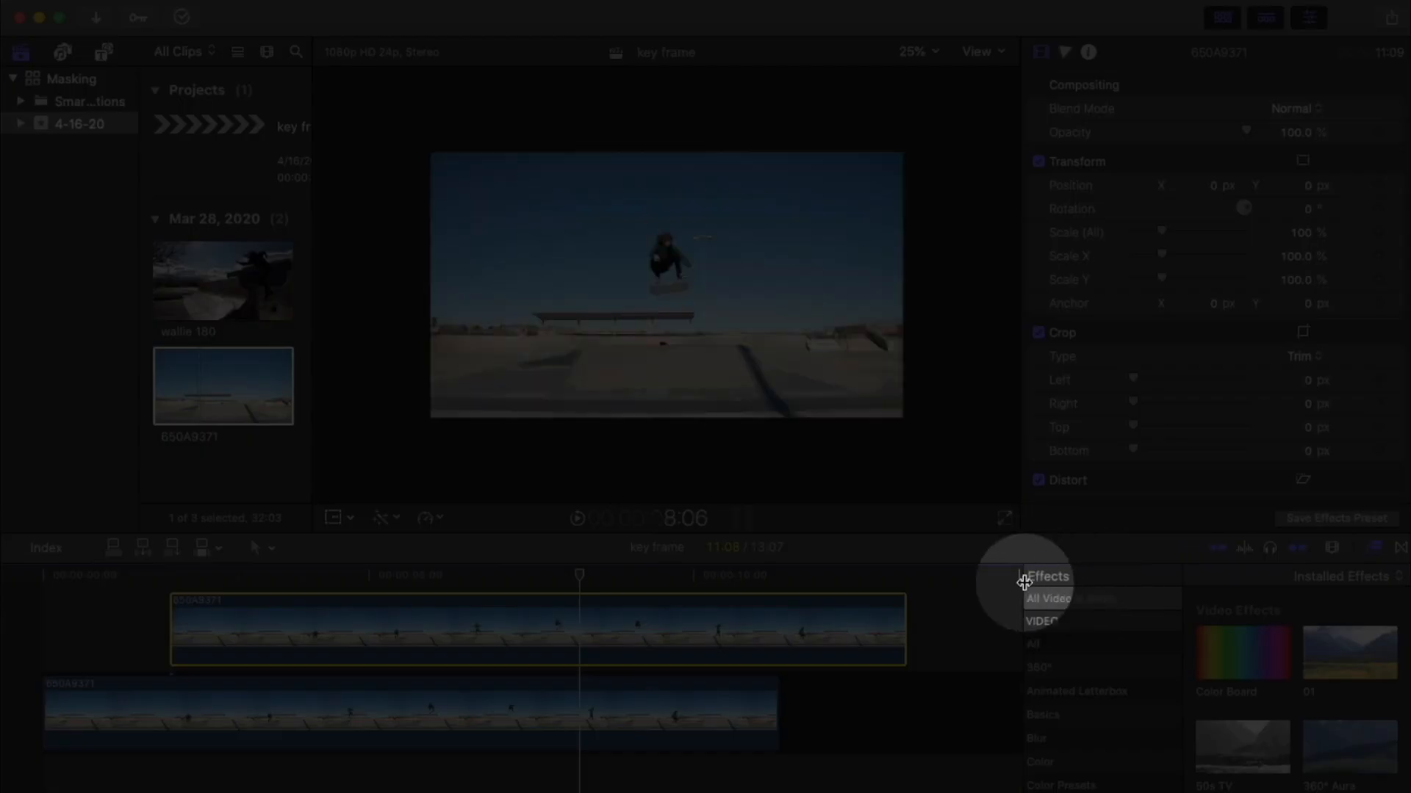
# - Apply the Graduated Mask effect from the Masks category to the upper 650A9371 clip
pyautogui.scroll(-8, 1074, 729)
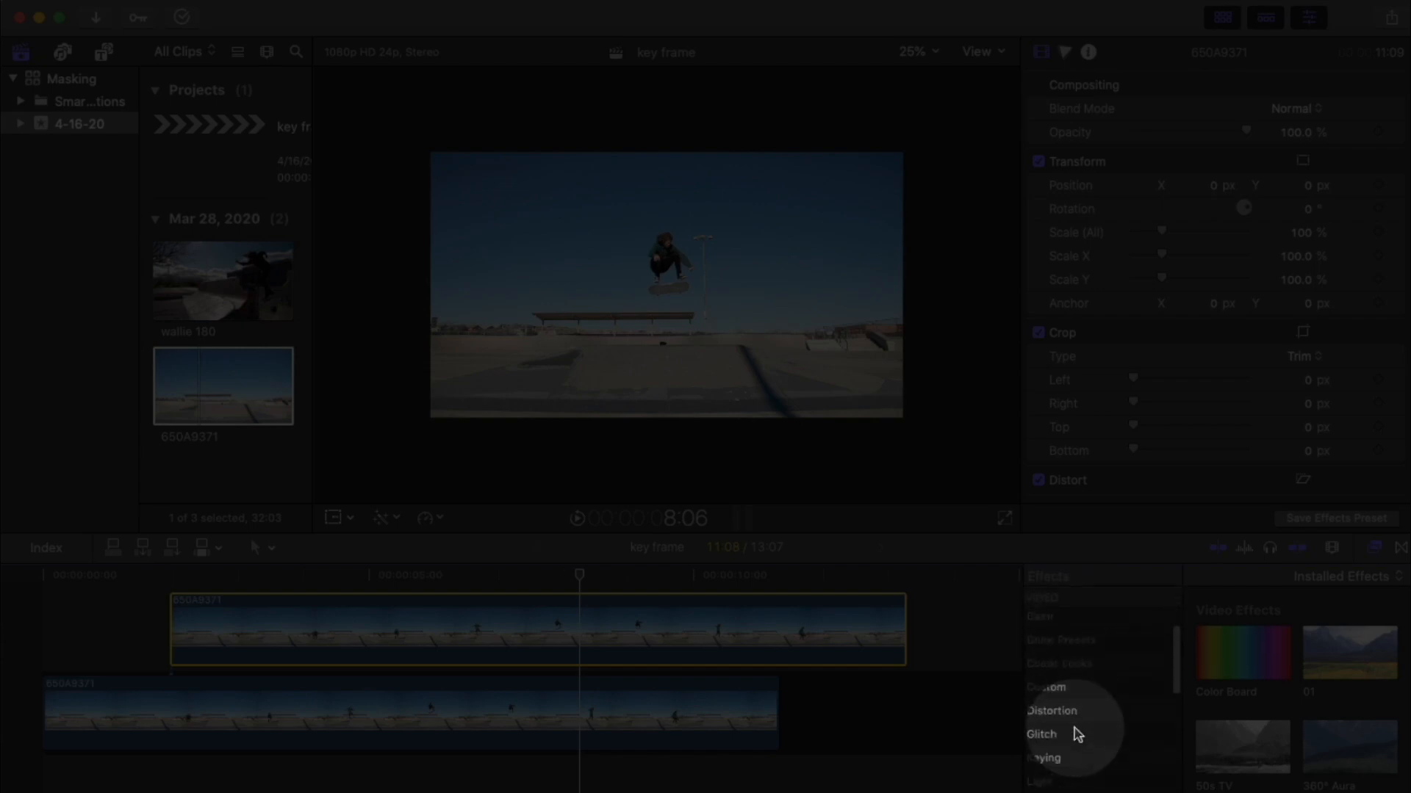
pyautogui.click(1073, 742)
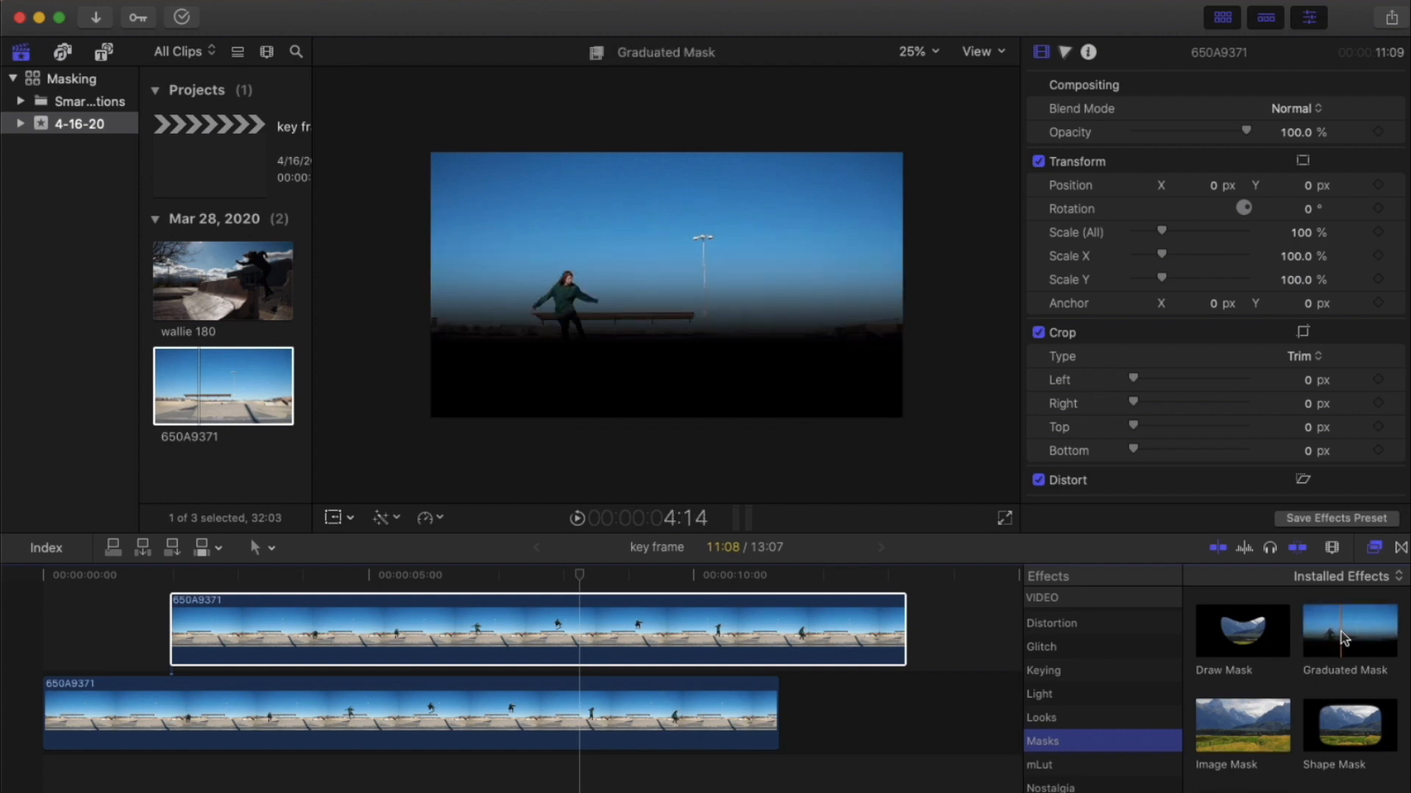
pyautogui.moveTo(1344, 638); pyautogui.dragTo(589, 630)
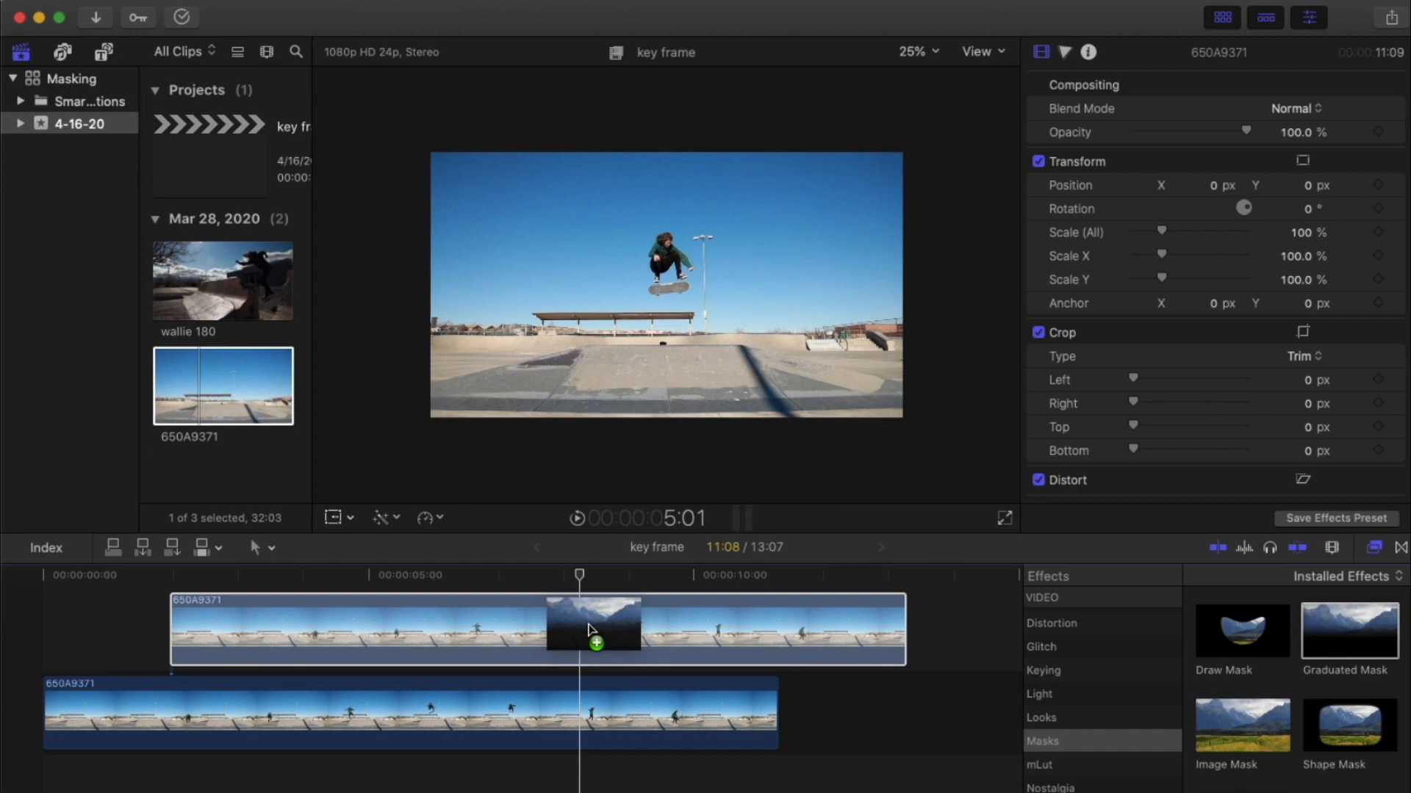
pyautogui.moveTo(588, 628); pyautogui.dragTo(589, 630)
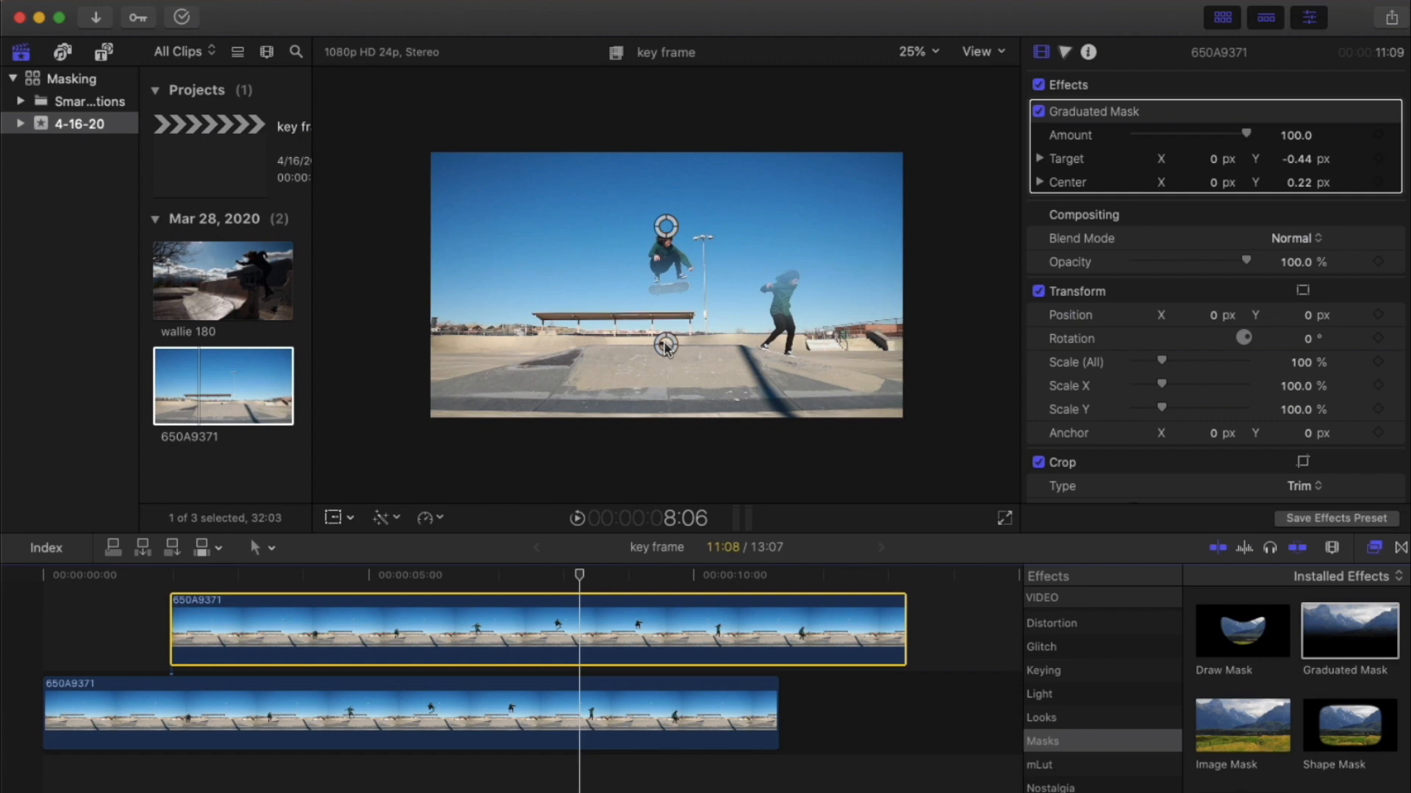
# - Make the mask gradient horizontal with target at 0.15, 0 px and place its center between the two skaters, at 0.15, 0.09 px
pyautogui.moveTo(666, 346); pyautogui.dragTo(707, 231)
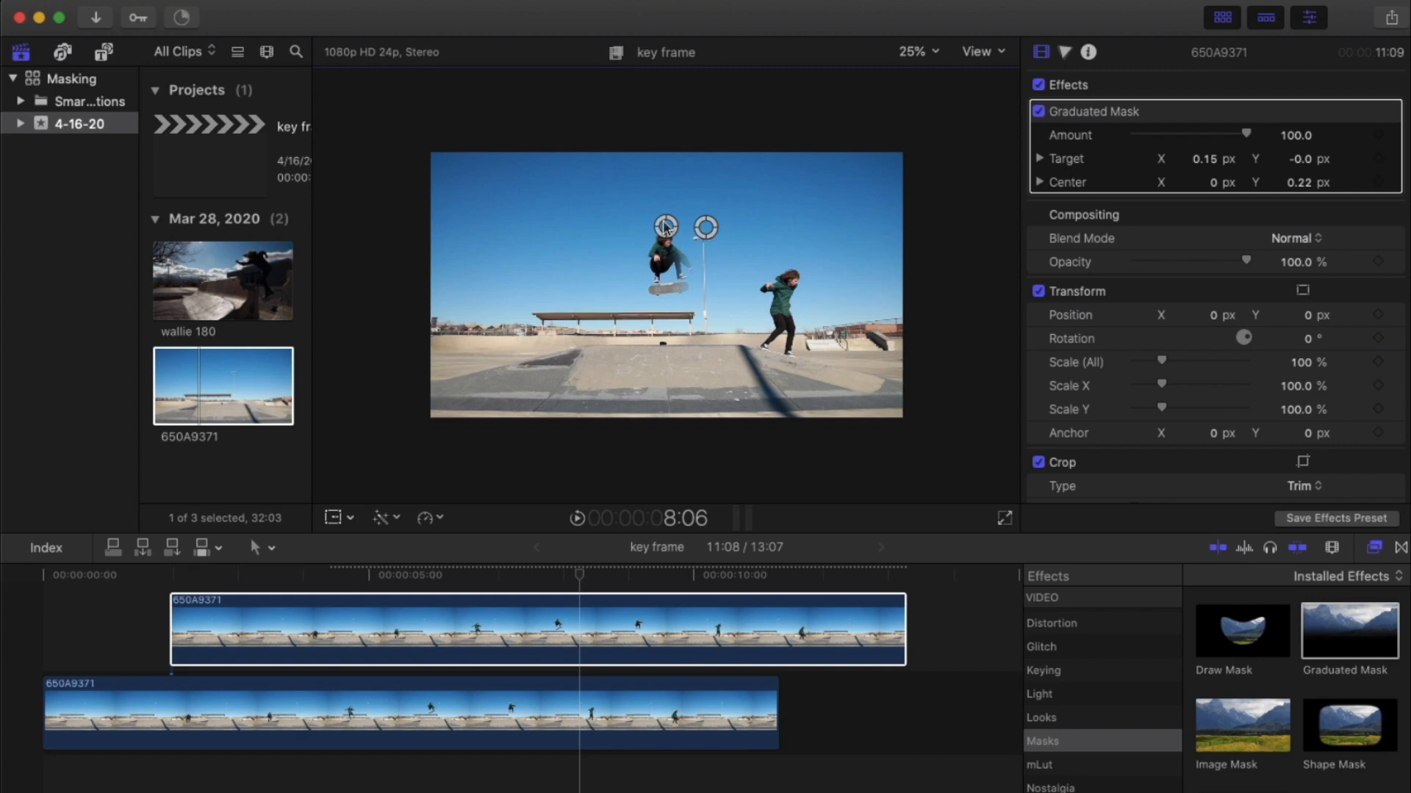
pyautogui.moveTo(666, 227); pyautogui.dragTo(706, 264)
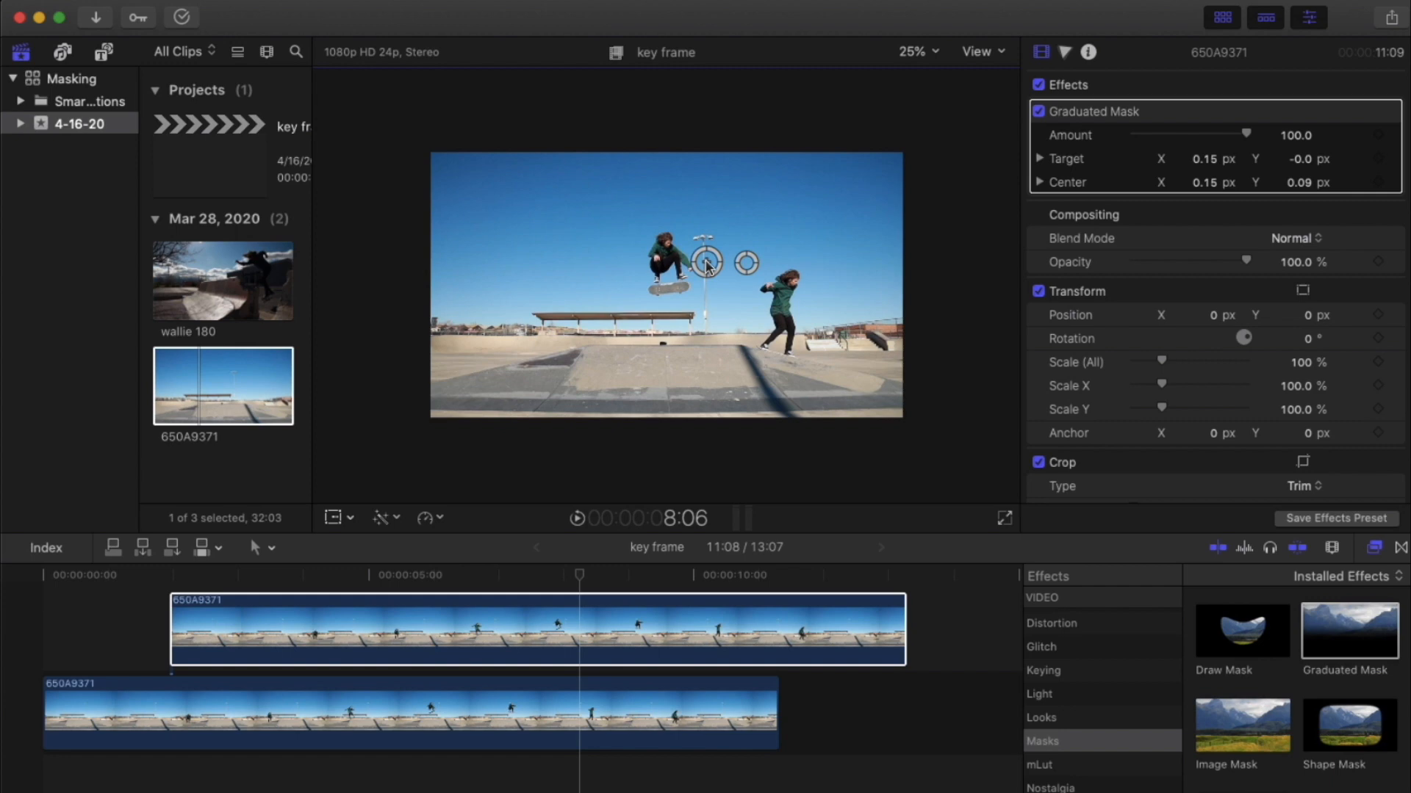
pyautogui.moveTo(707, 265)
pyautogui.mouseDown()
pyautogui.moveTo(551, 264)
pyautogui.moveTo(847, 275)
pyautogui.moveTo(705, 266)
pyautogui.mouseUp()
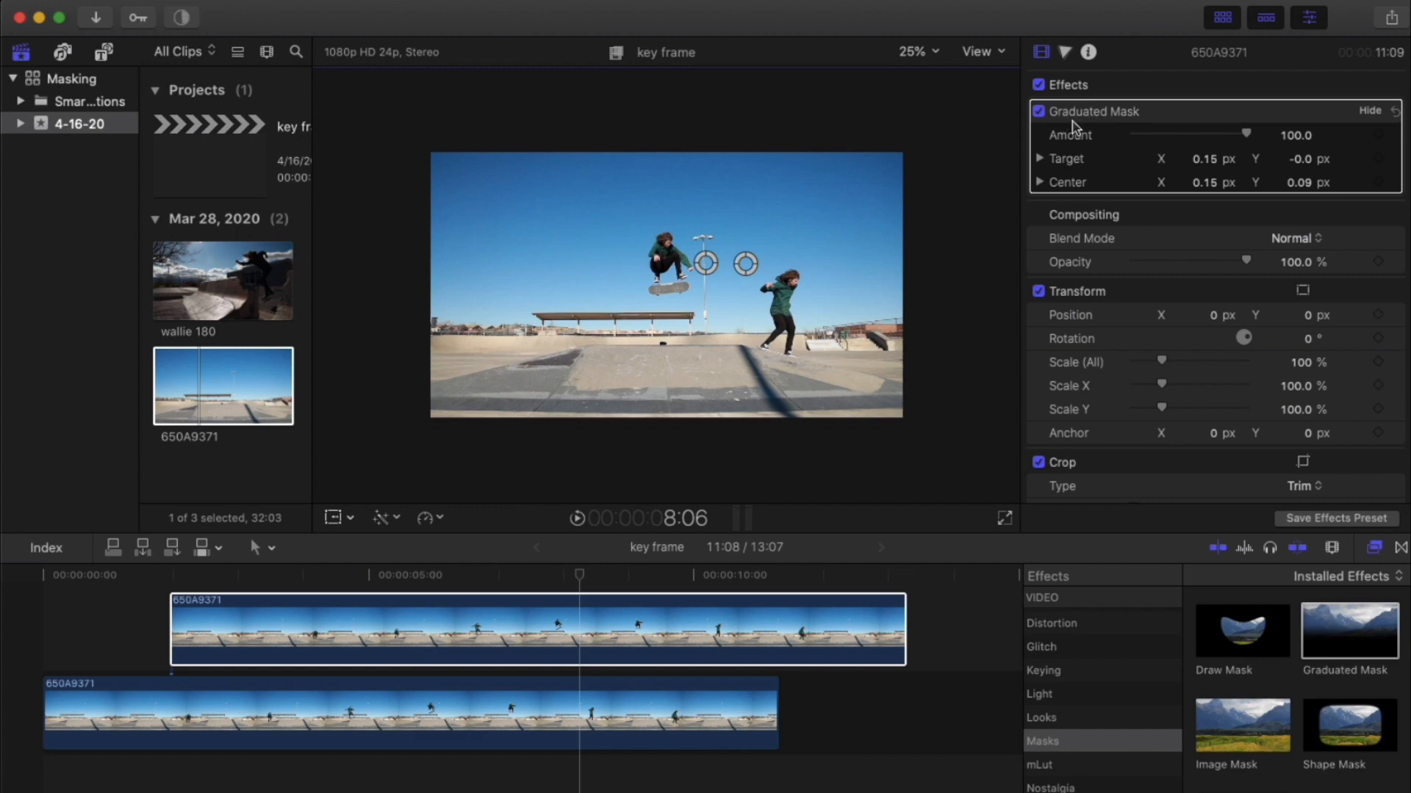
# - Add keyframes for the Graduated Mask's Amount, Target and Center at 8:06
pyautogui.click(1378, 136)
pyautogui.click(1378, 159)
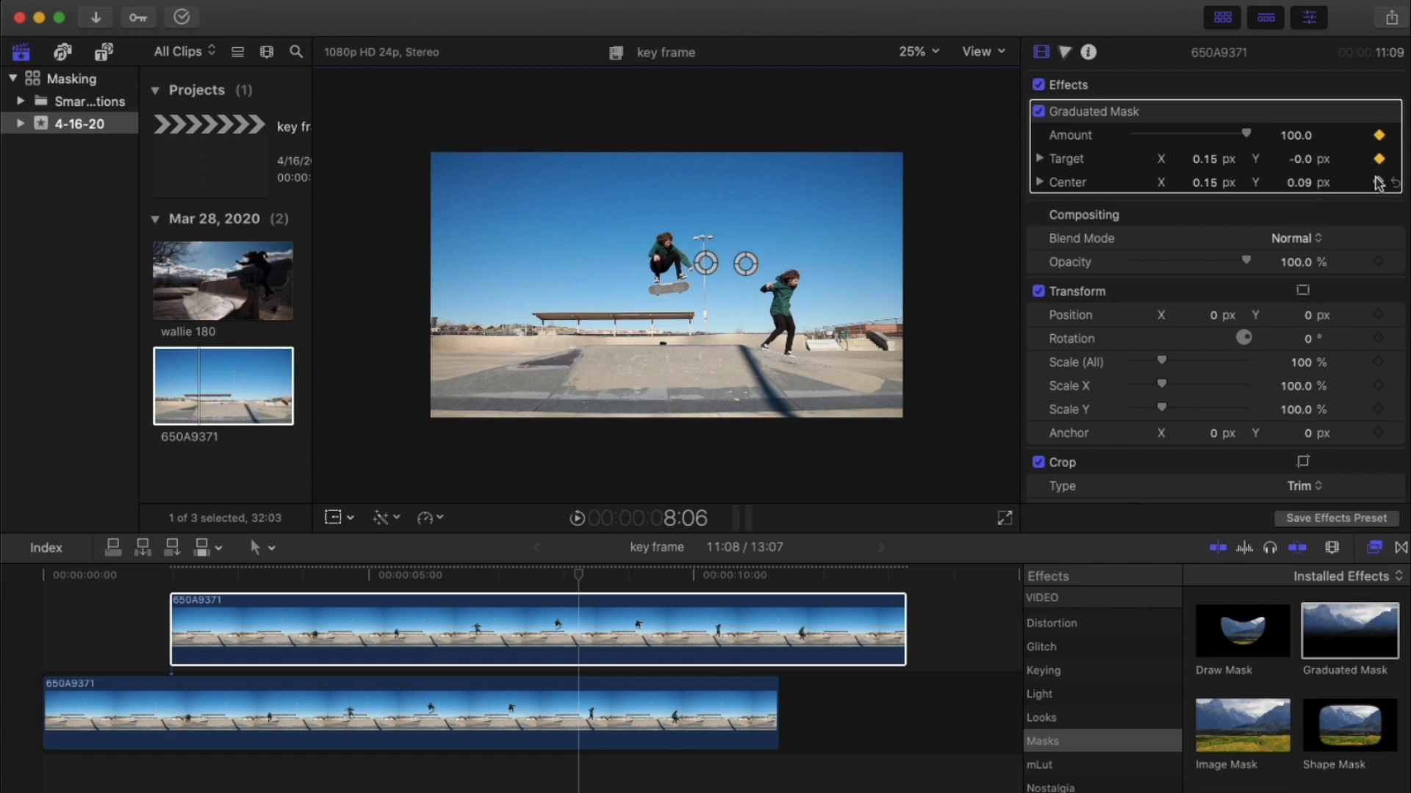
pyautogui.click(1378, 182)
# - Play the timeline from the beginning to check how the mask behaves around the skaters
pyautogui.click(566, 618)
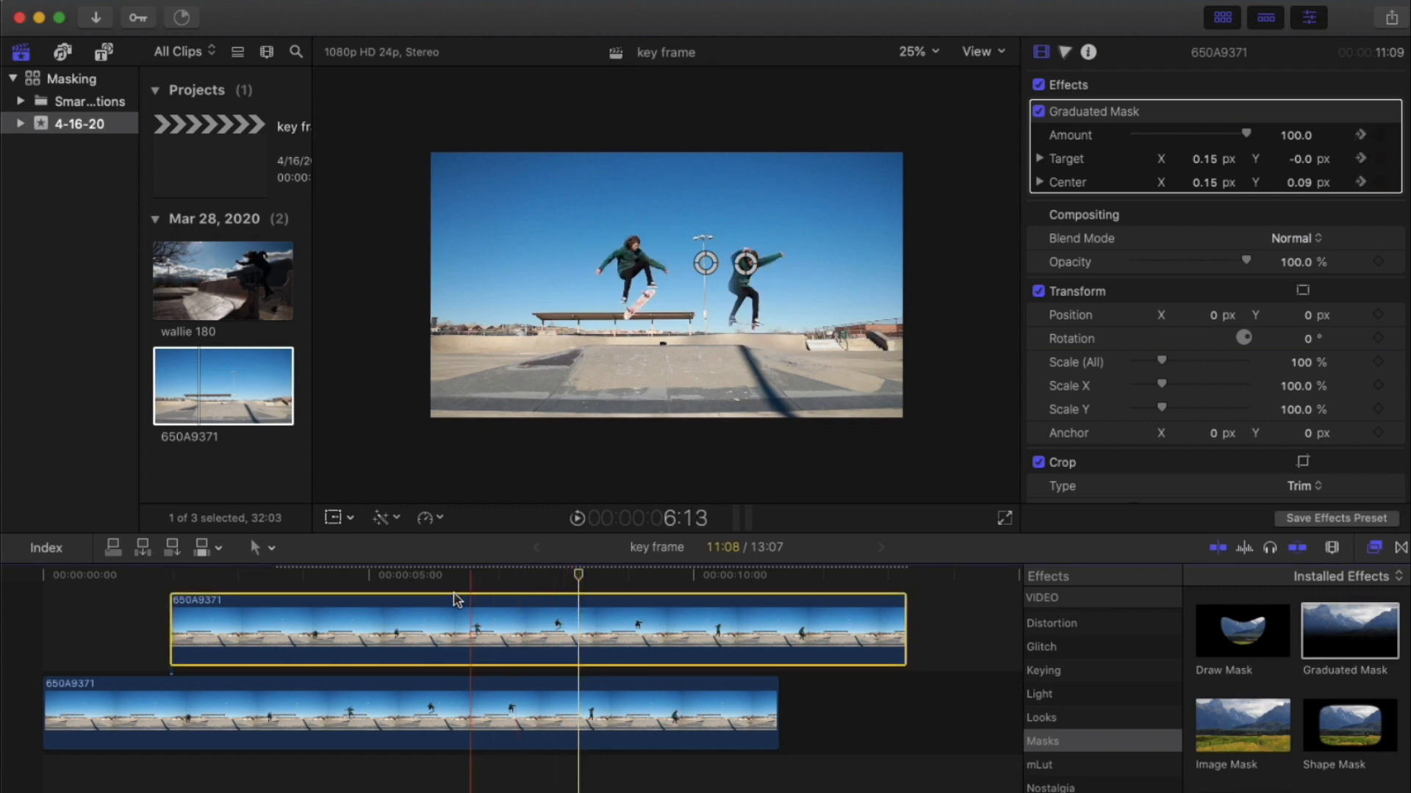
pyautogui.click(42, 579)
pyautogui.press('space')
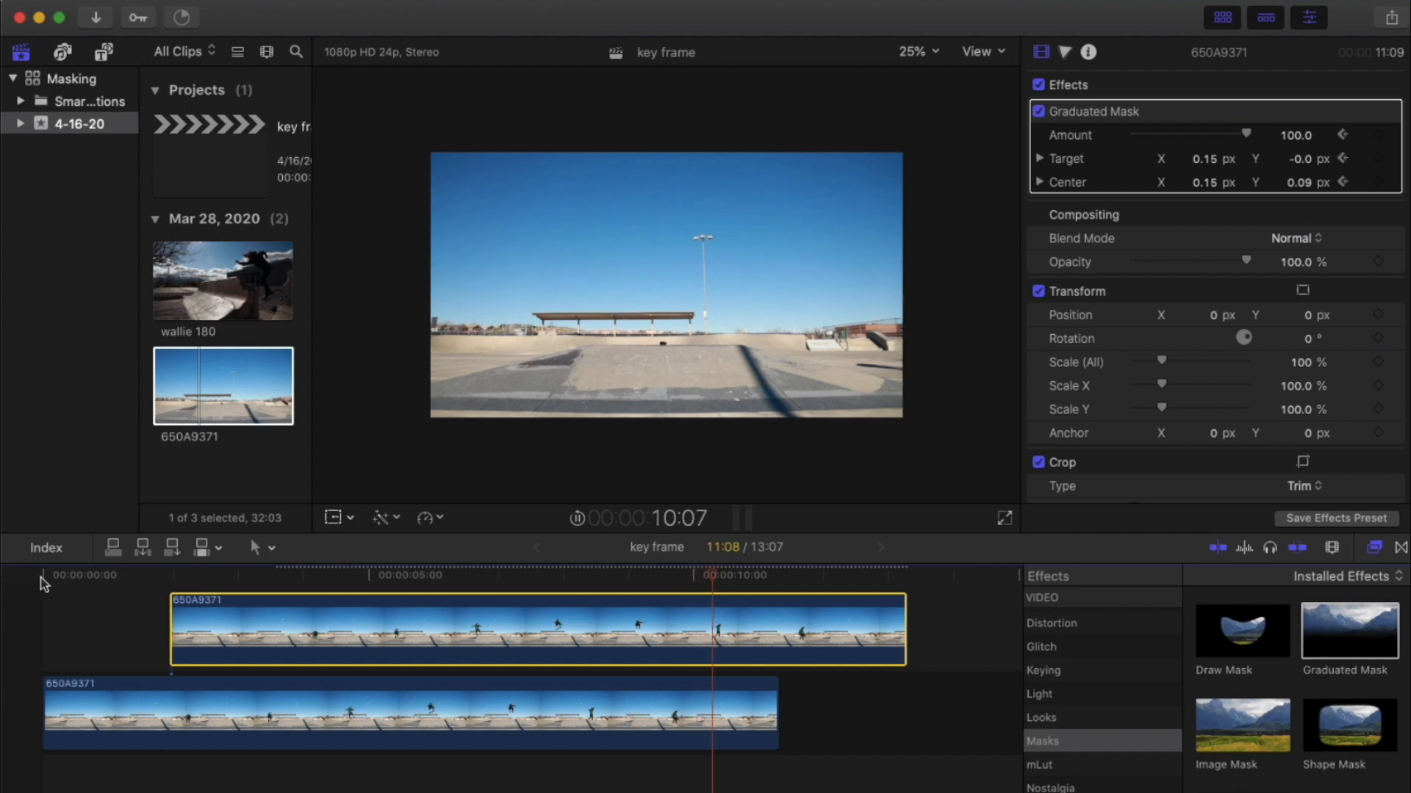
pyautogui.press('space')
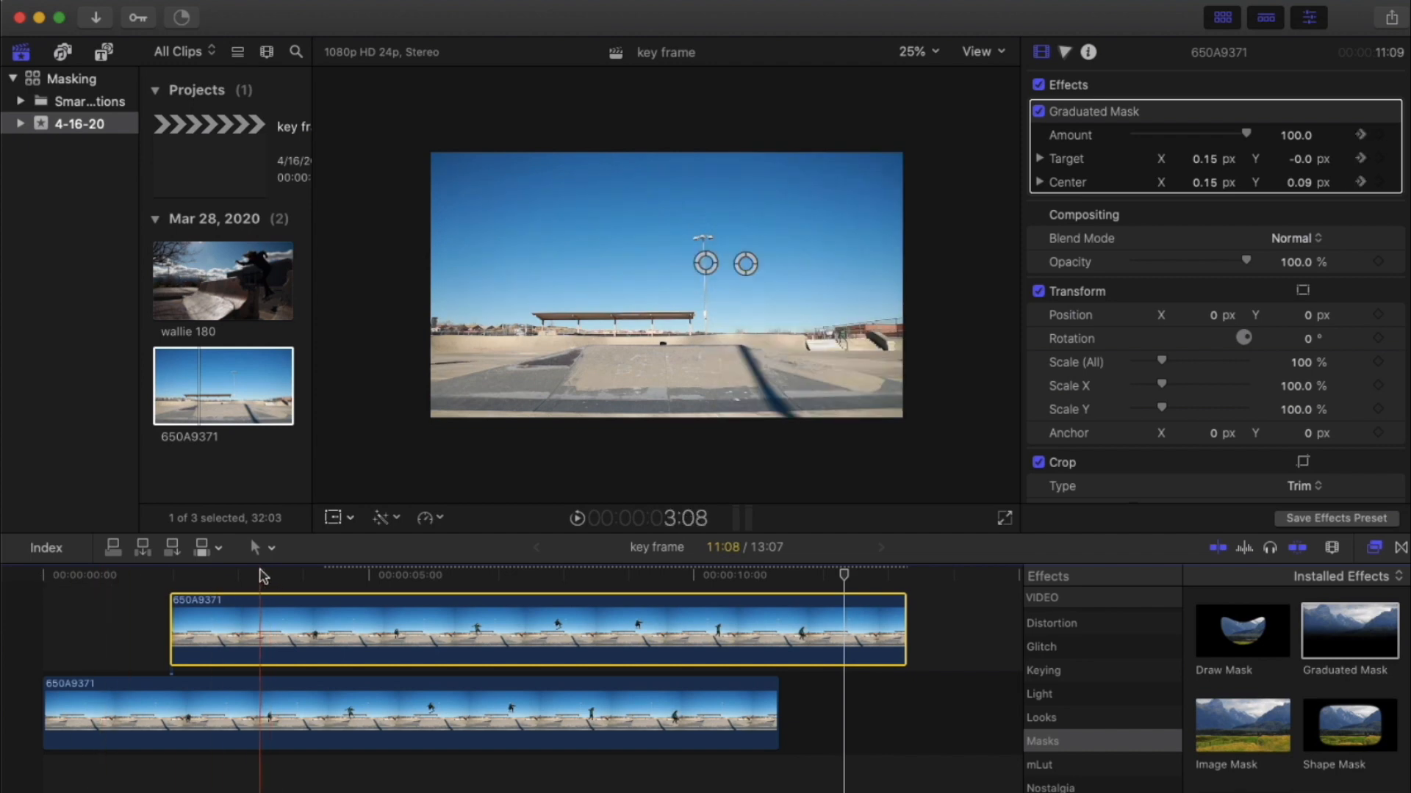
# - Keyframe the mask's Amount, Target and Center at 4:17 and move the center between the two skaters, to about -0.7, -0.11 px
pyautogui.click(261, 577)
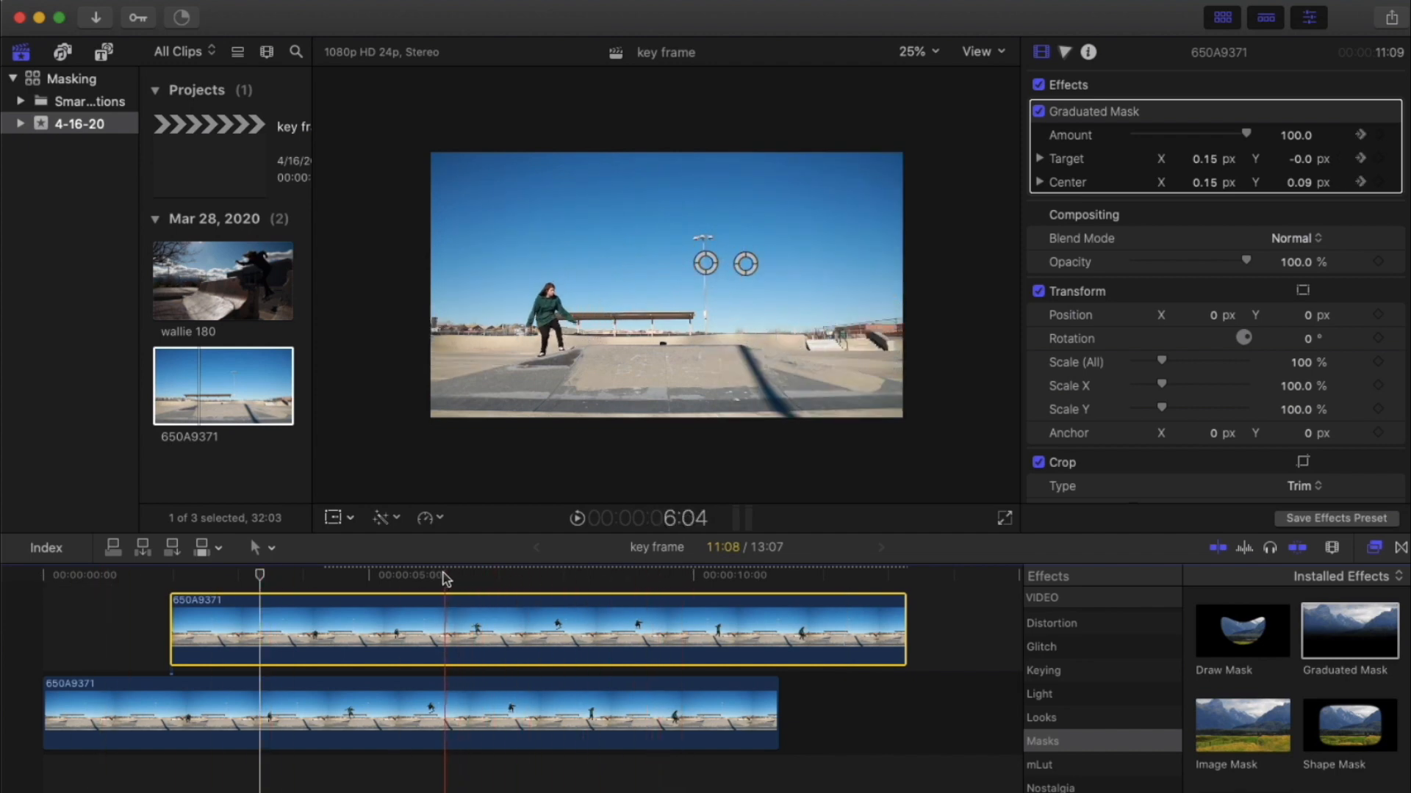
pyautogui.click(353, 578)
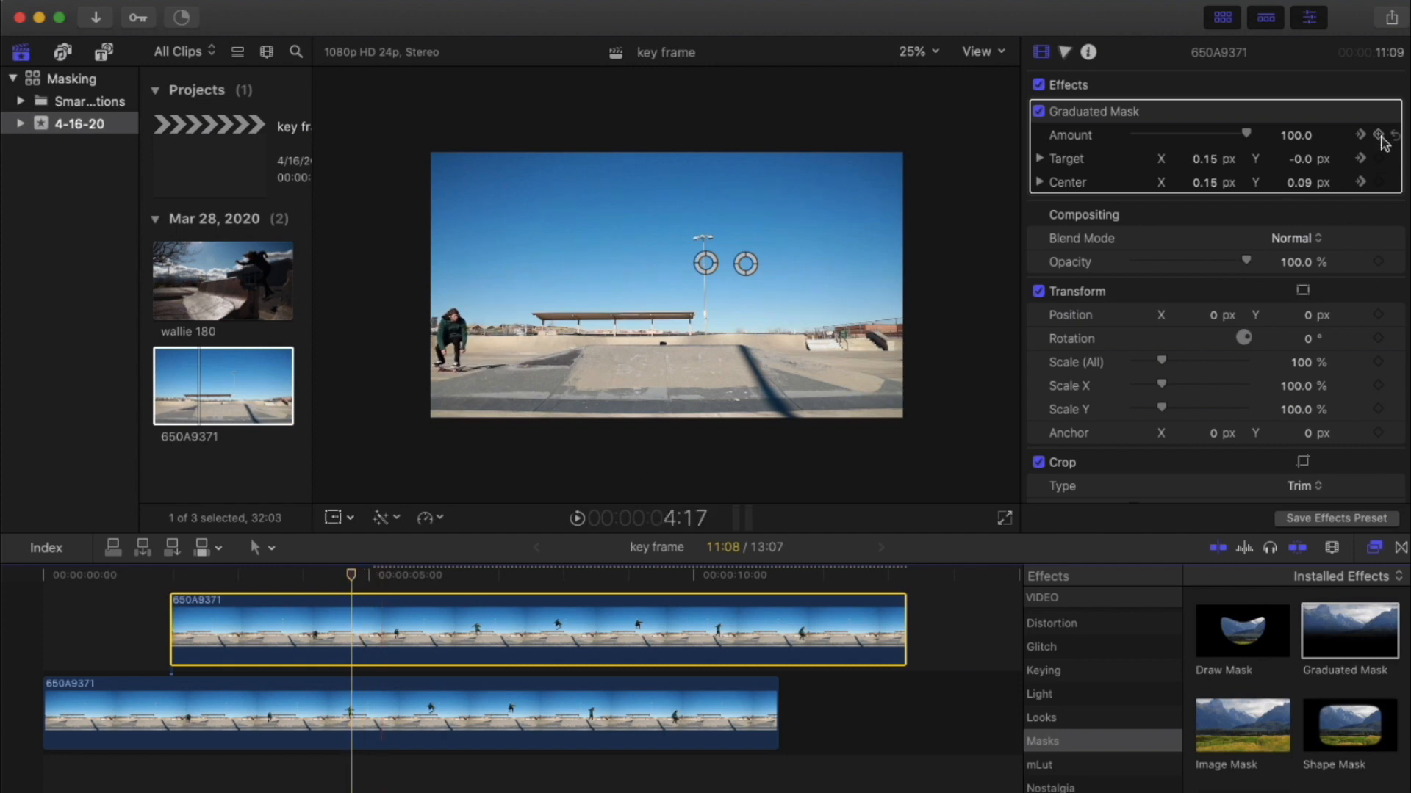
pyautogui.click(1379, 135)
pyautogui.click(1379, 159)
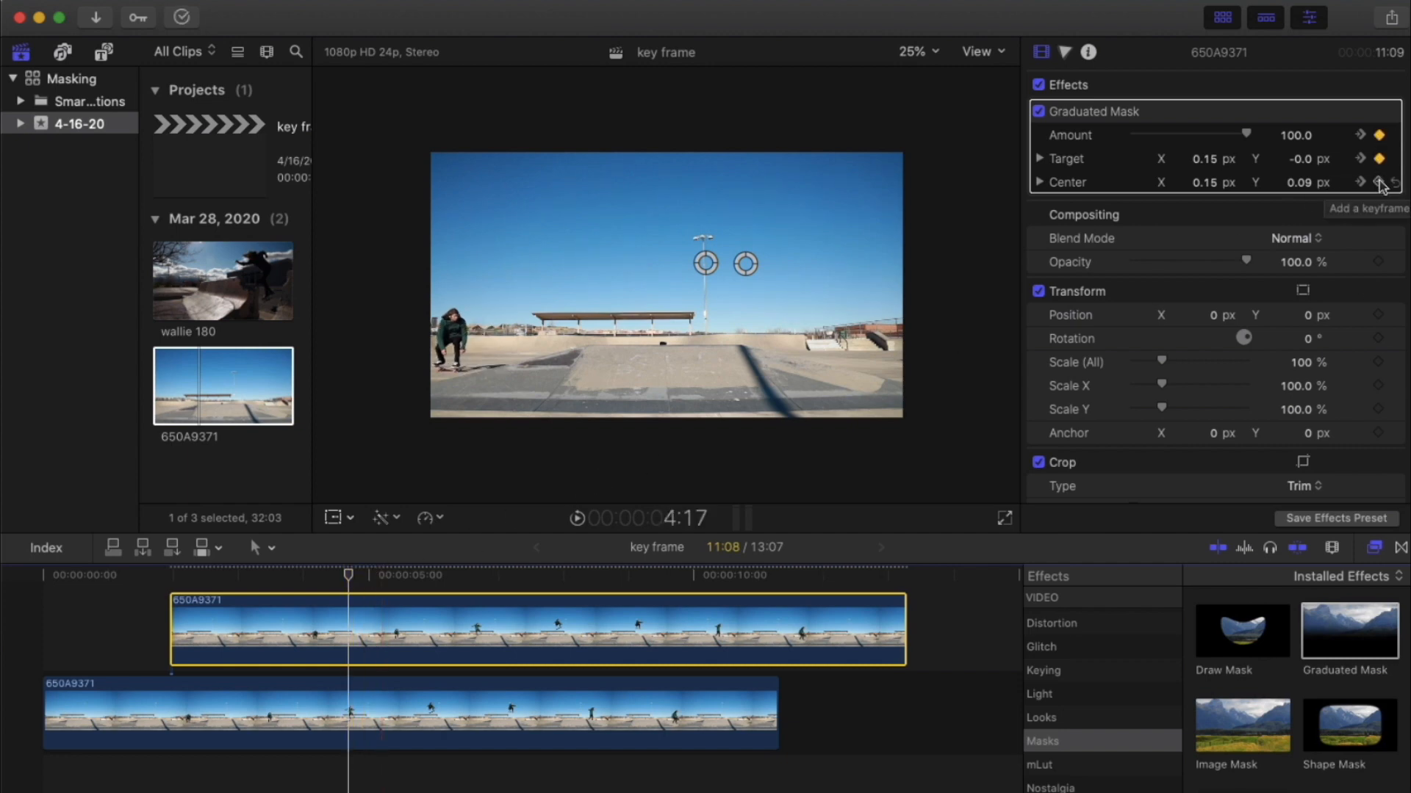
pyautogui.click(1378, 184)
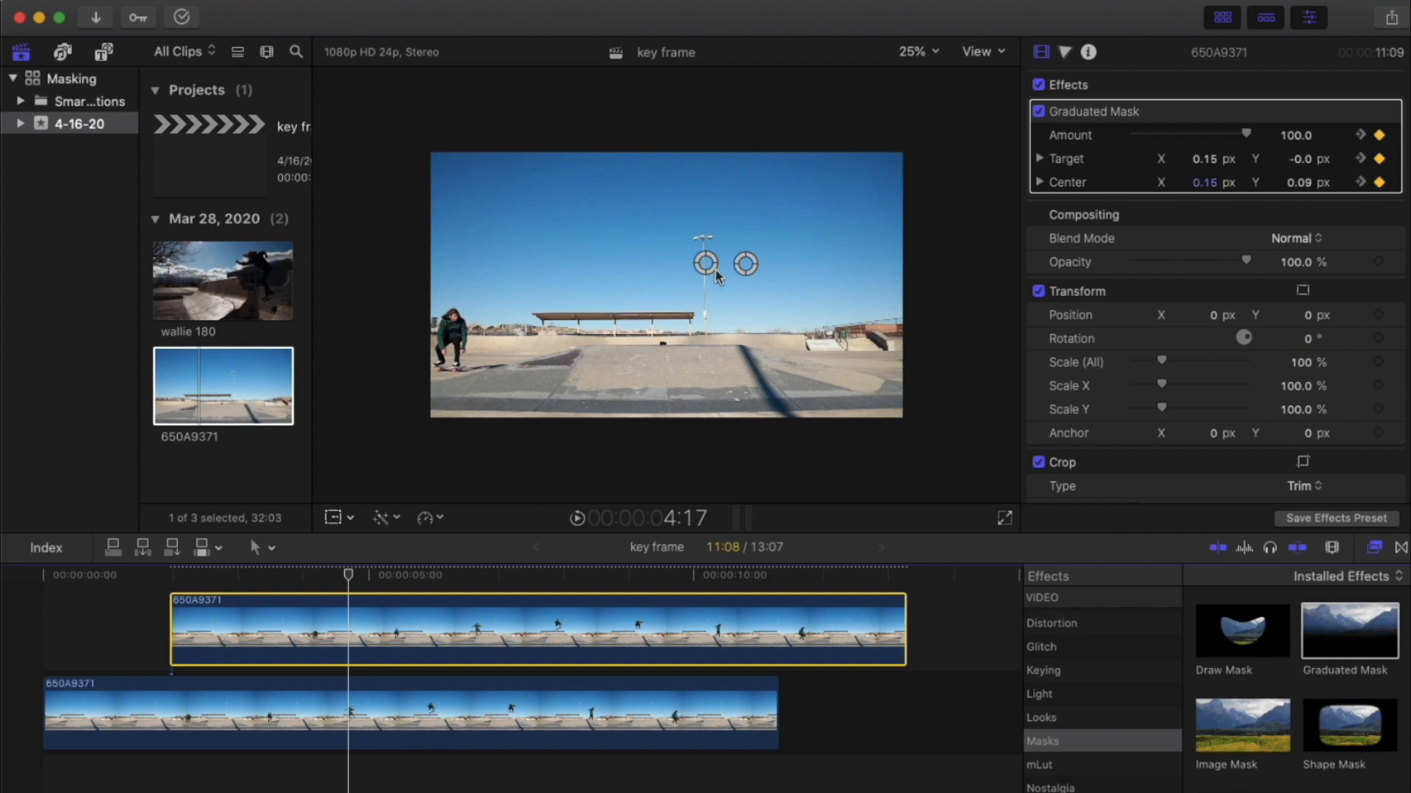
pyautogui.moveTo(705, 266); pyautogui.dragTo(482, 318)
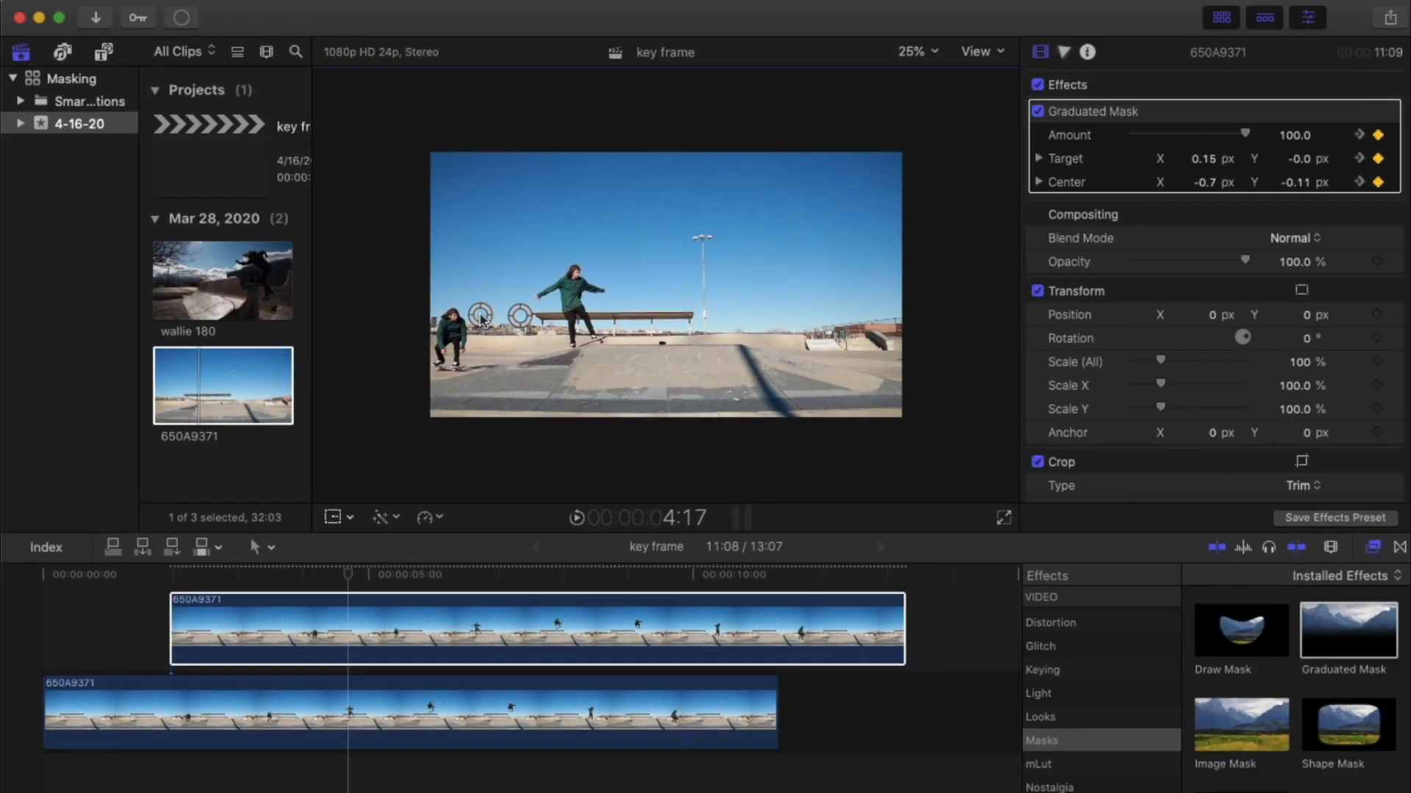
# - Keyframe all three mask parameters at 9:13 and move the mask center between the skaters, to about 0.51, -0.02 px
pyautogui.moveTo(673, 574); pyautogui.dragTo(666, 584)
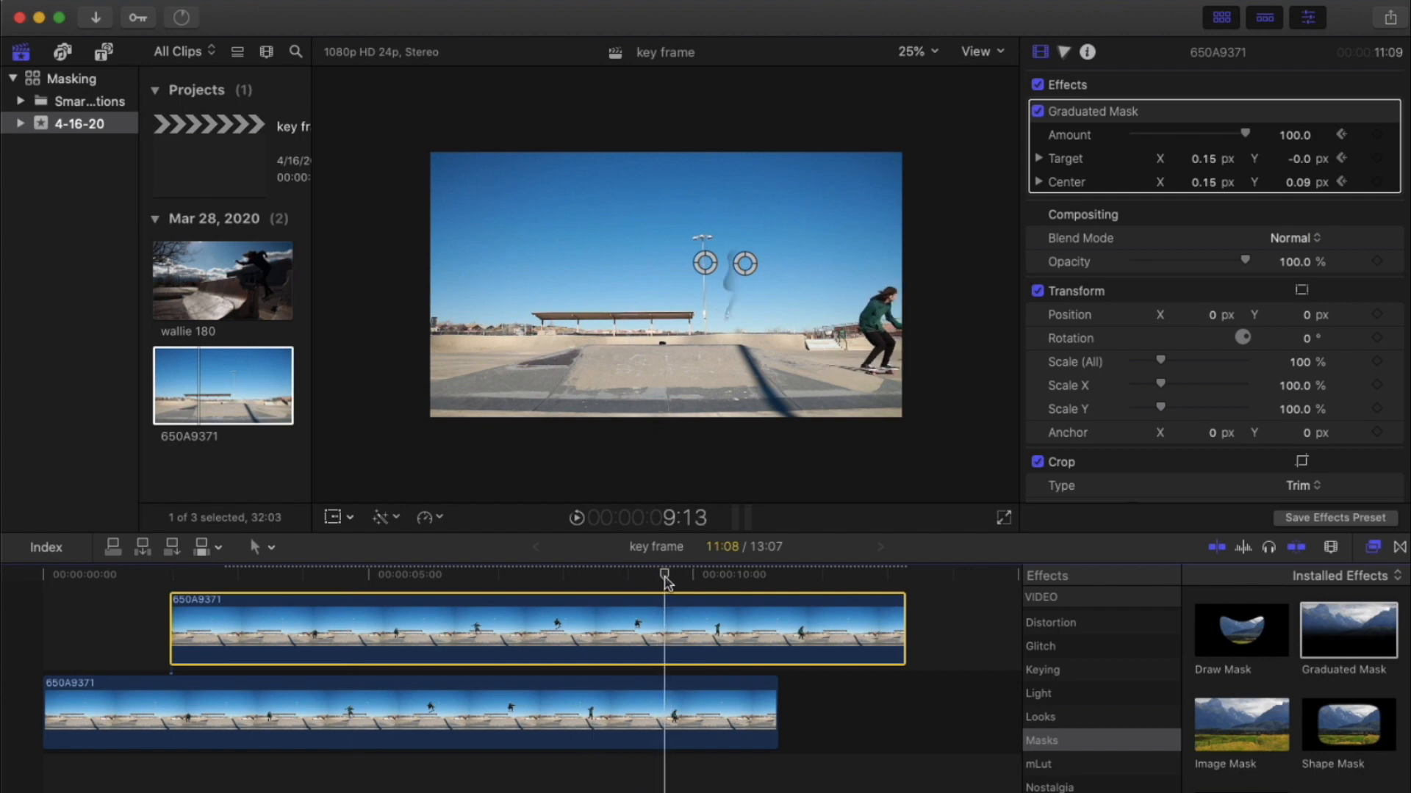
pyautogui.click(1378, 135)
pyautogui.click(1377, 158)
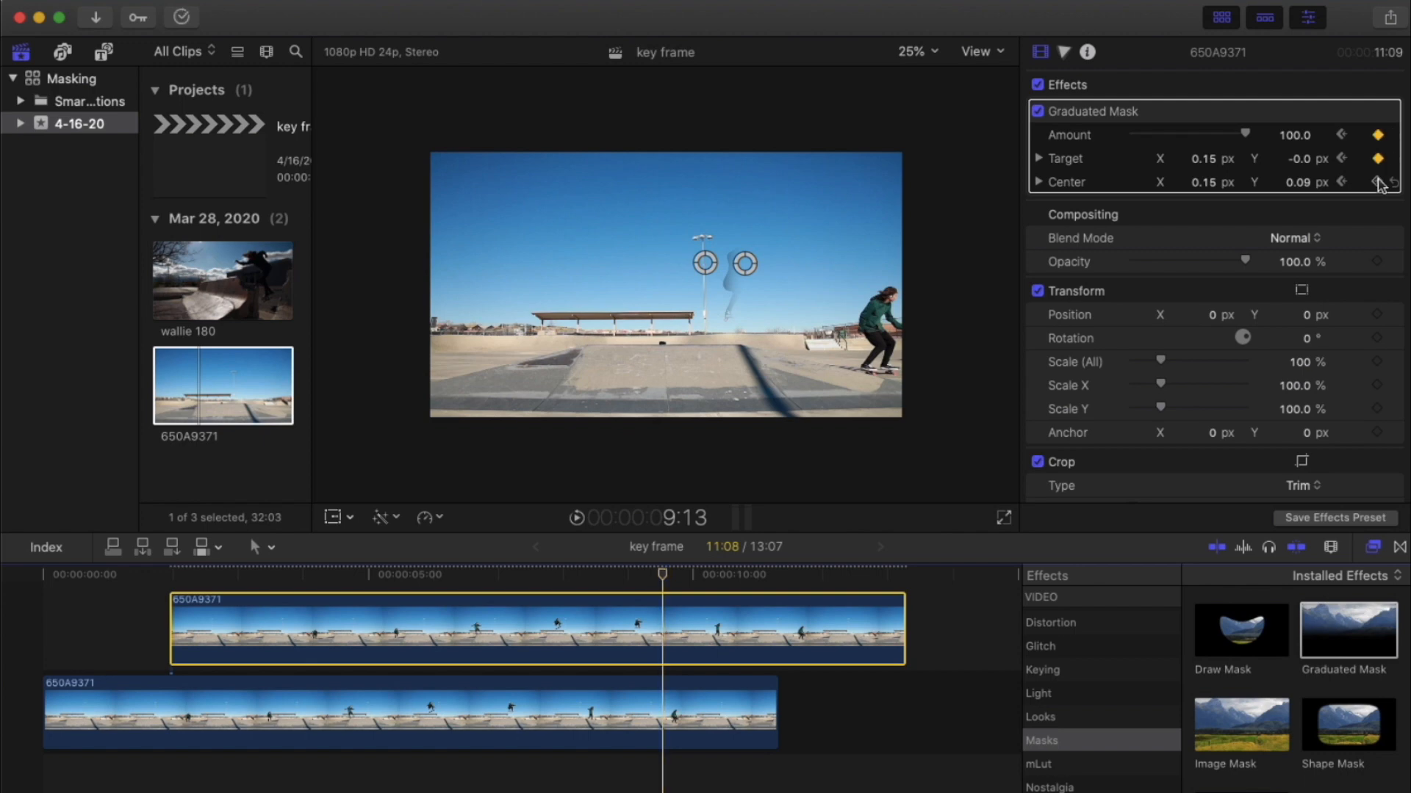
pyautogui.click(1377, 182)
pyautogui.moveTo(703, 266); pyautogui.dragTo(803, 293)
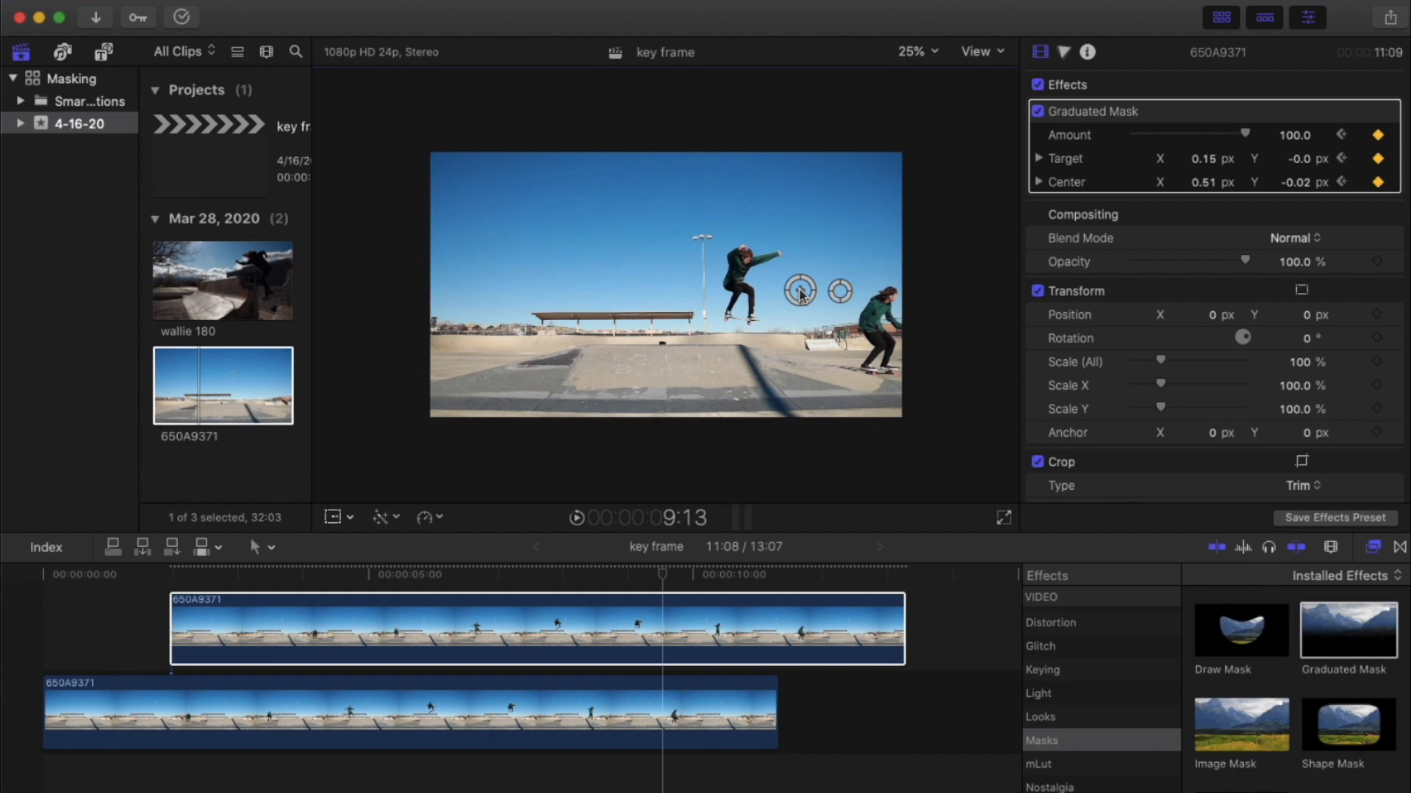
# - Play the sequence from the beginning to examine the animated mask
pyautogui.click(42, 577)
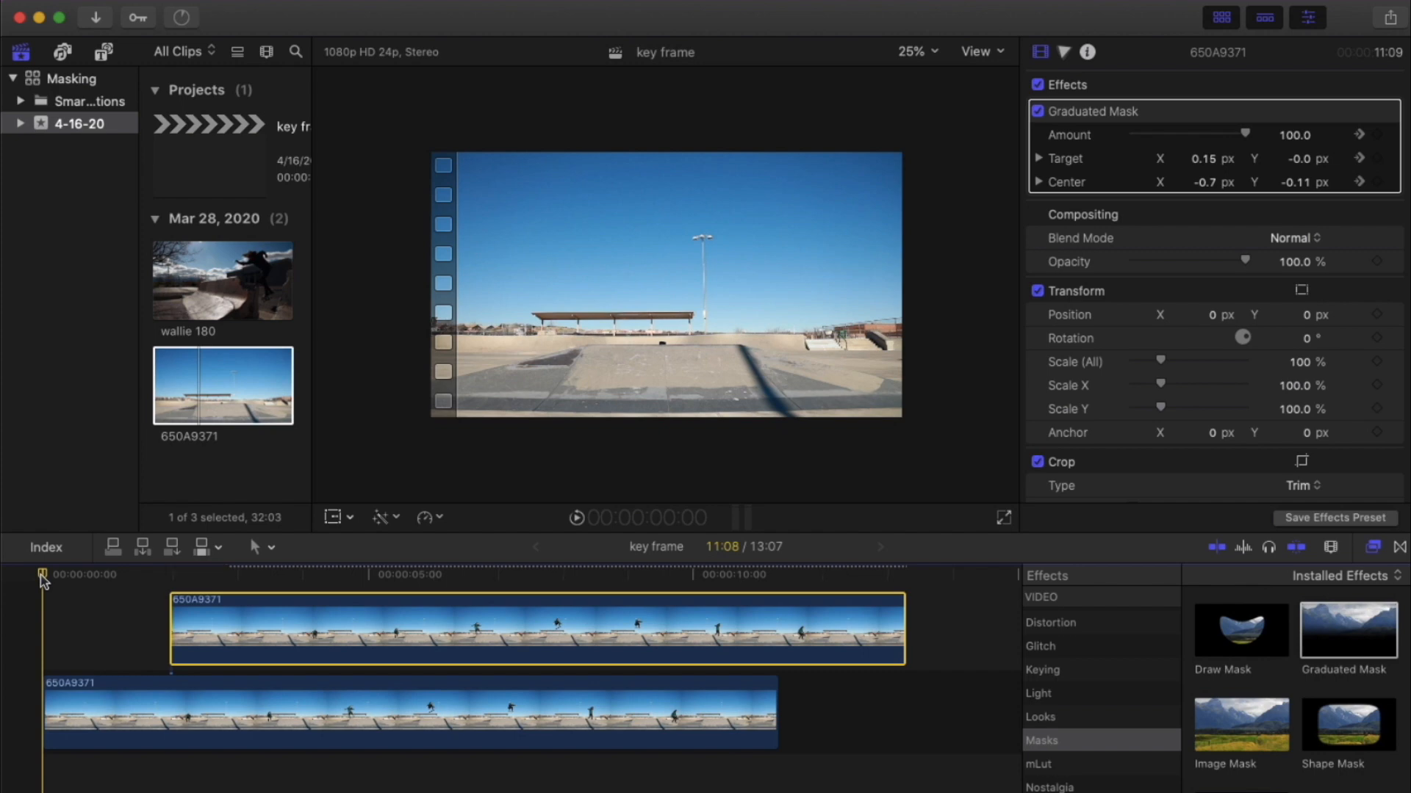
pyautogui.press('space')
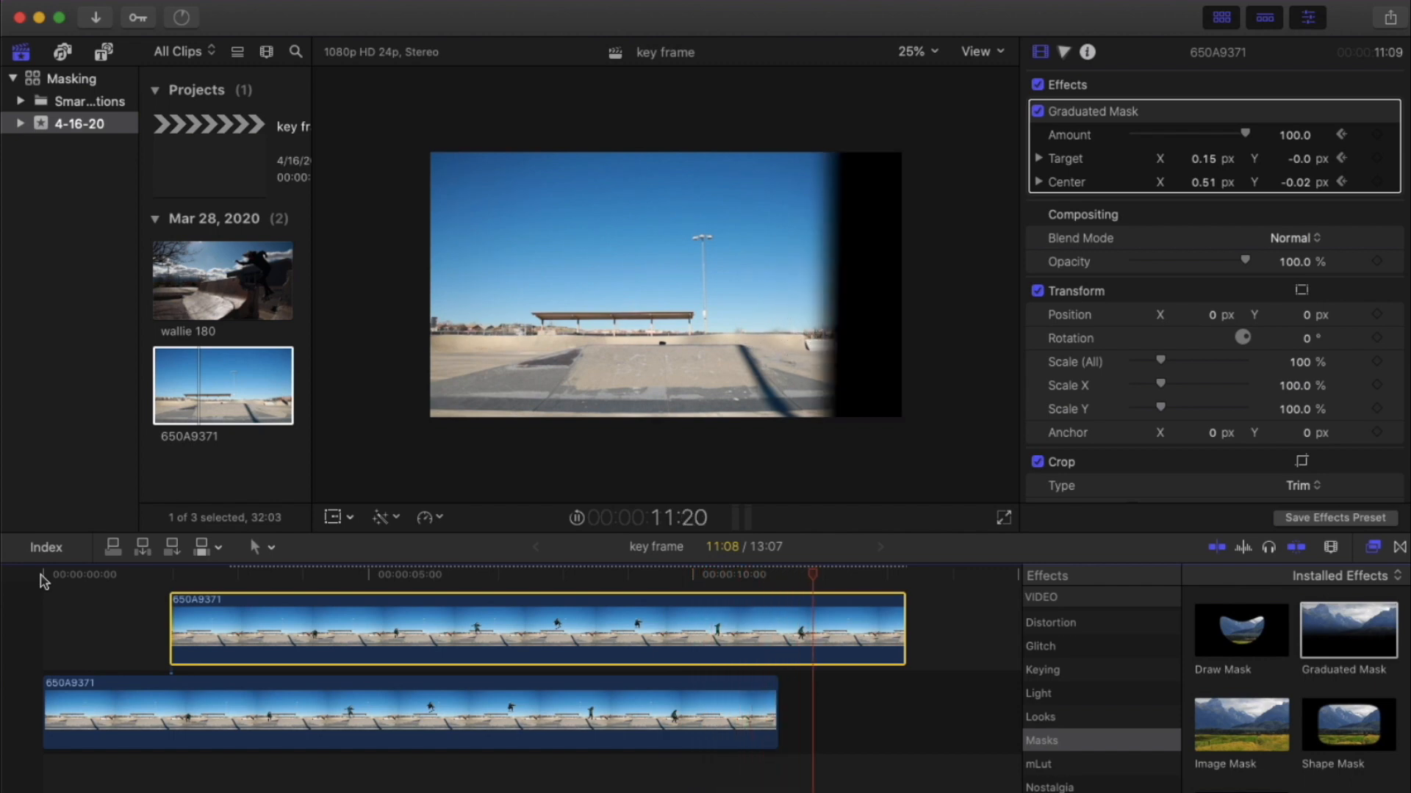
pyautogui.press('space')
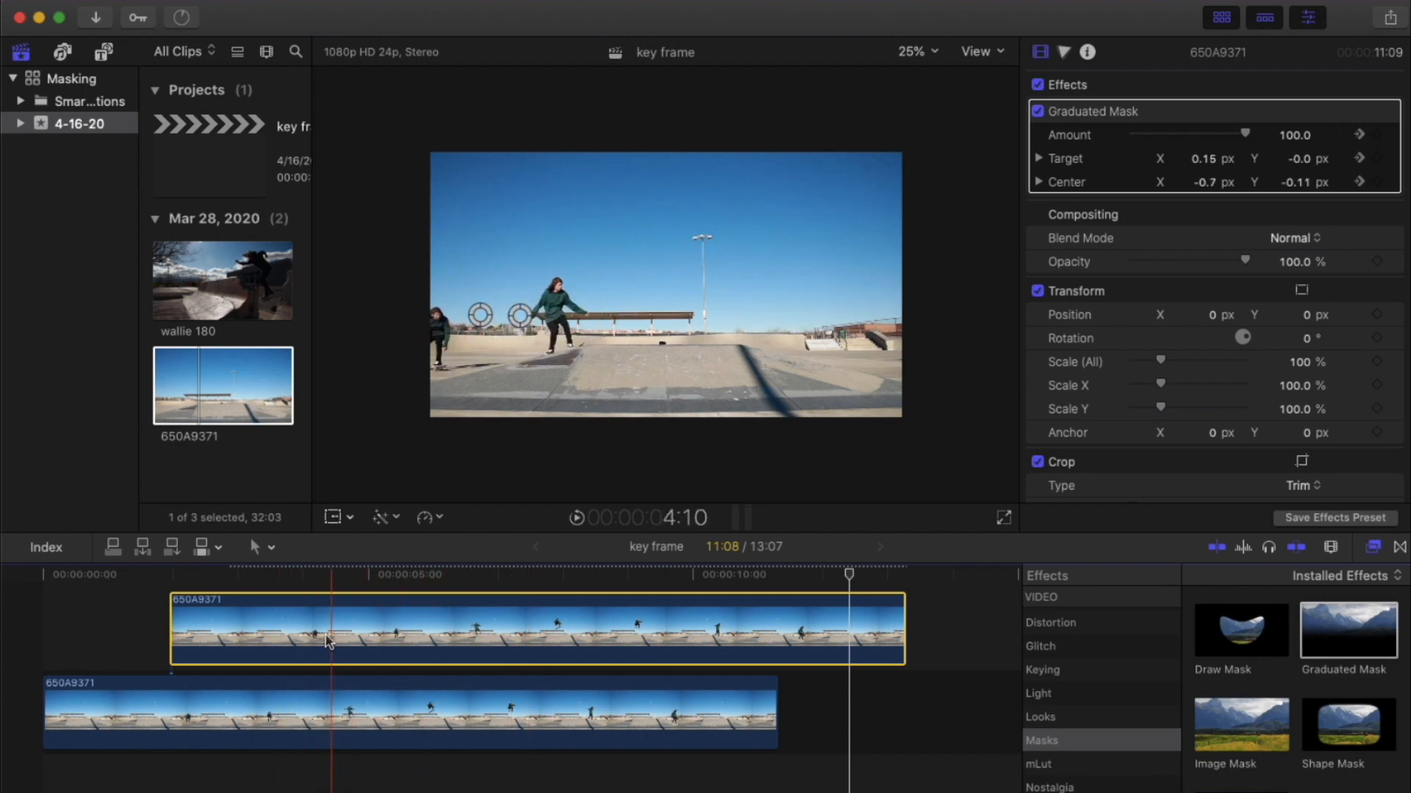
# - Keyframe all three mask parameters at the upper clip's start and move the mask center outside the frame, to about -1.14, -0.12 px
pyautogui.click(176, 633)
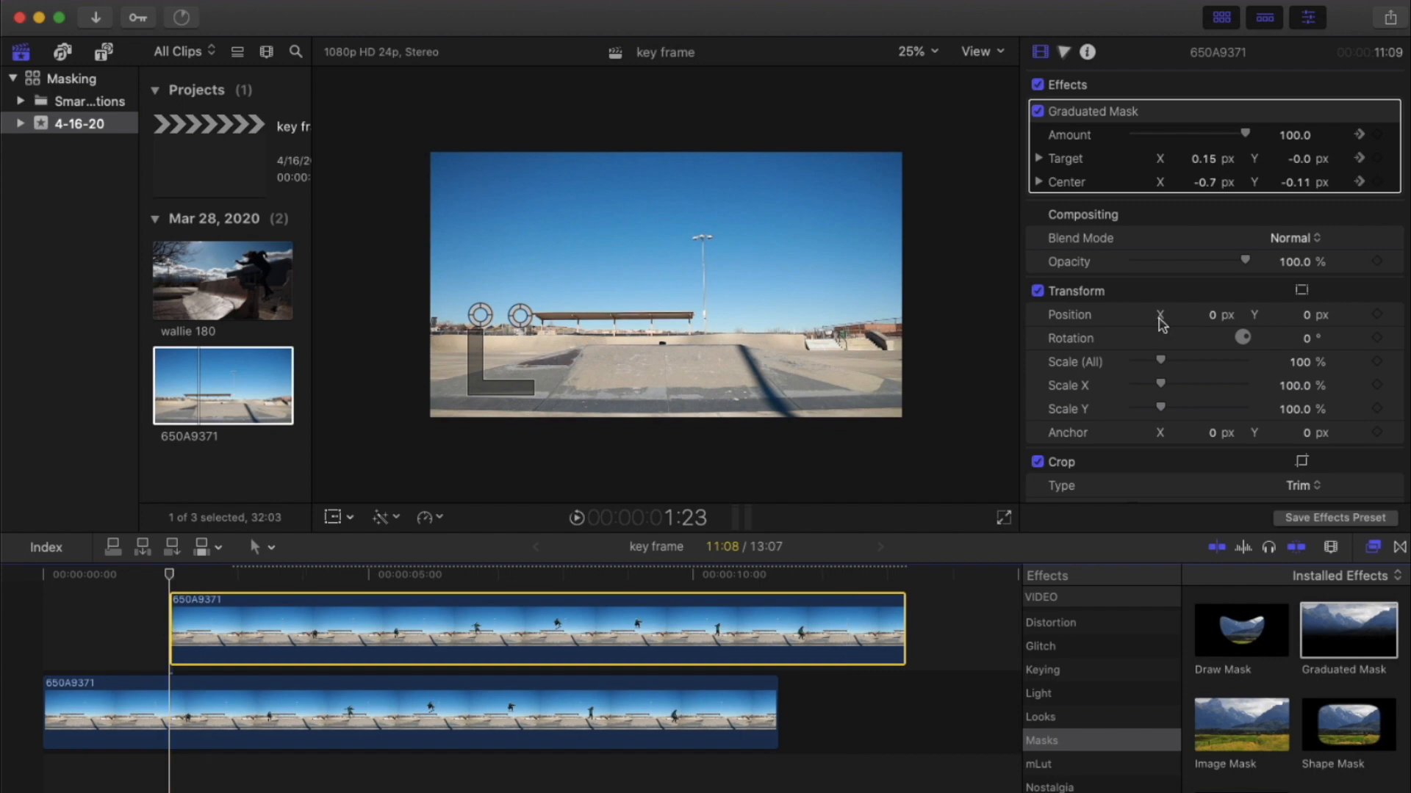
pyautogui.click(1378, 135)
pyautogui.click(1377, 159)
pyautogui.click(1378, 182)
pyautogui.moveTo(481, 324); pyautogui.dragTo(365, 322)
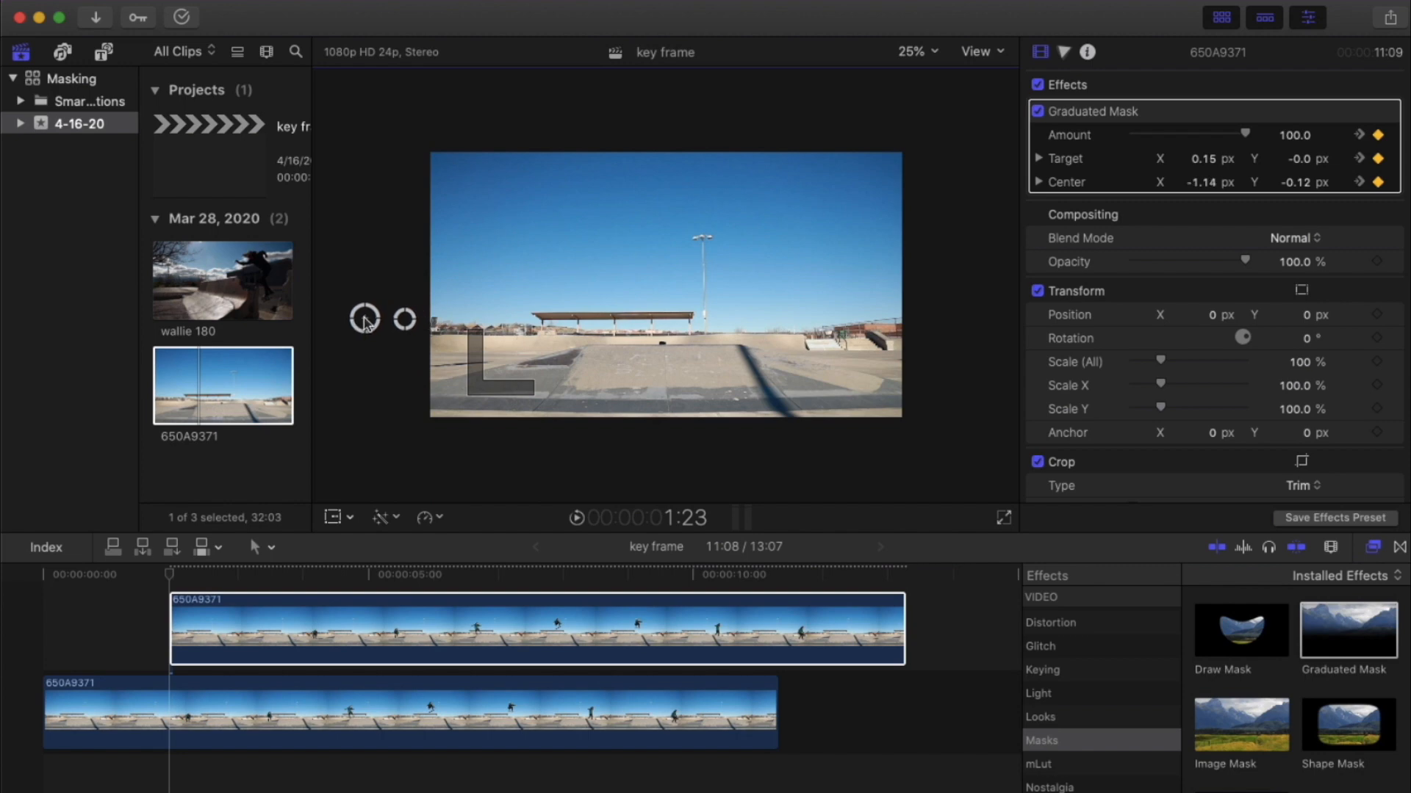
# - Keyframe all three mask parameters at 11:08 and move the mask center past the frame's far edge, to about 0.99, -0.03 px
pyautogui.click(776, 577)
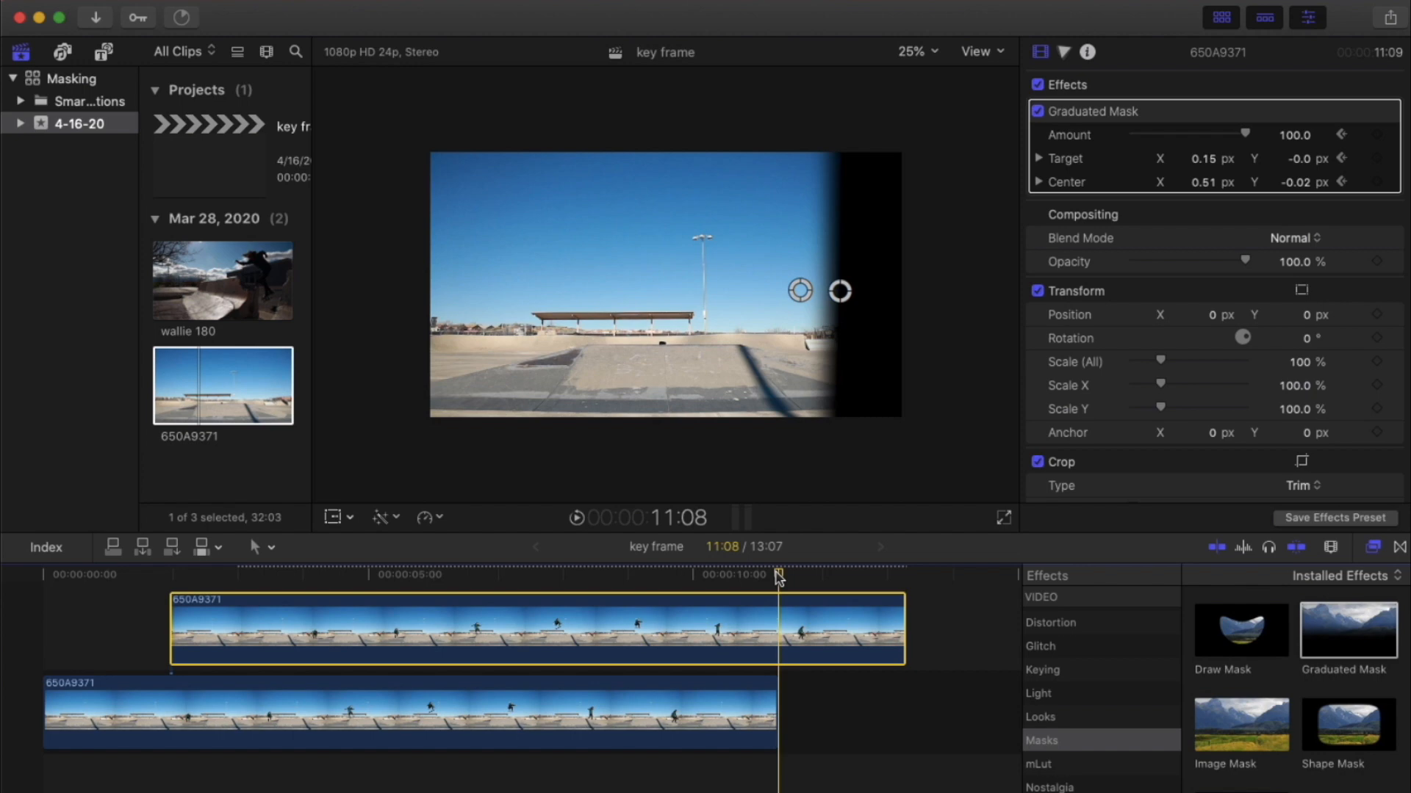
pyautogui.click(1377, 135)
pyautogui.click(1377, 159)
pyautogui.click(1377, 182)
pyautogui.moveTo(800, 291); pyautogui.dragTo(928, 296)
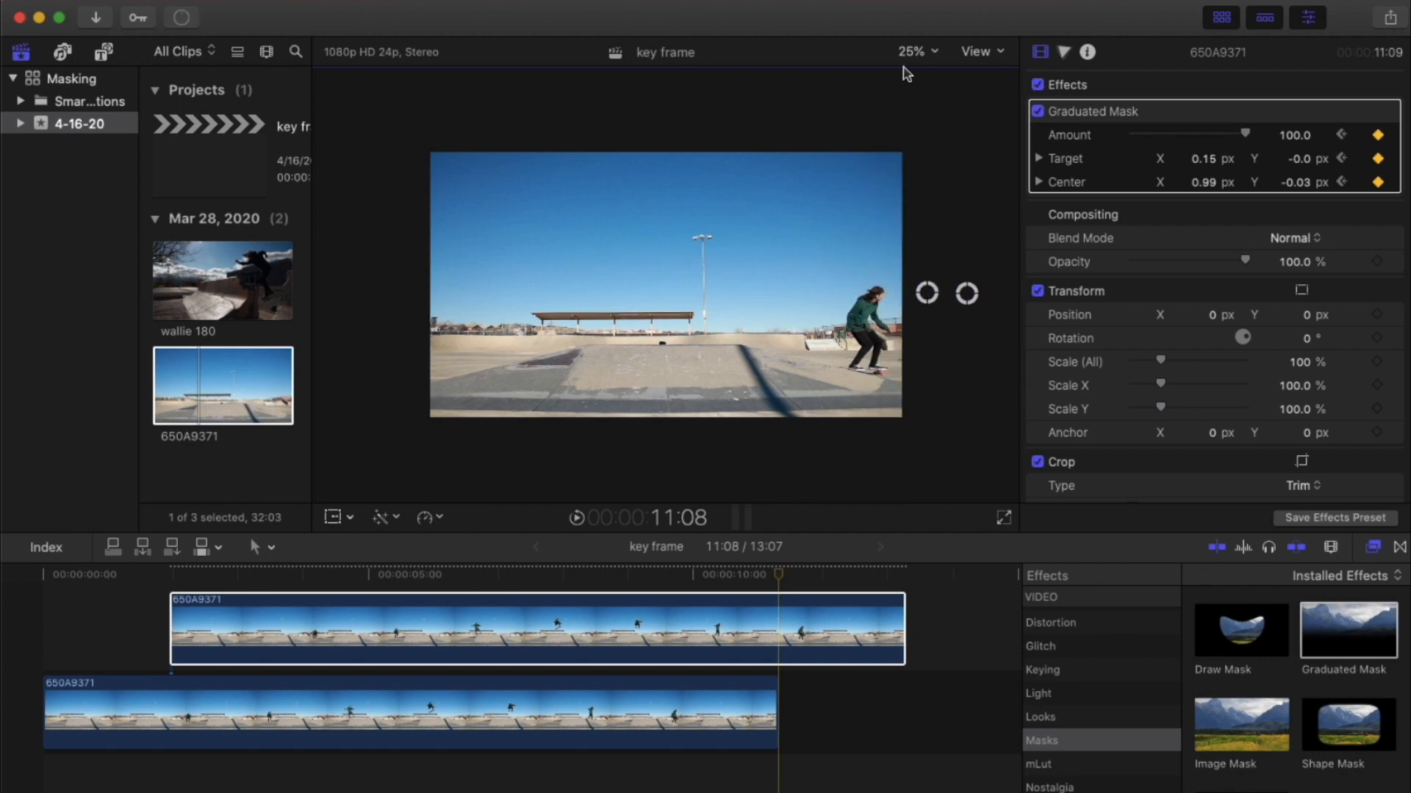
# - Fit the picture to the viewer and review the masked sequence in full screen
pyautogui.click(925, 52)
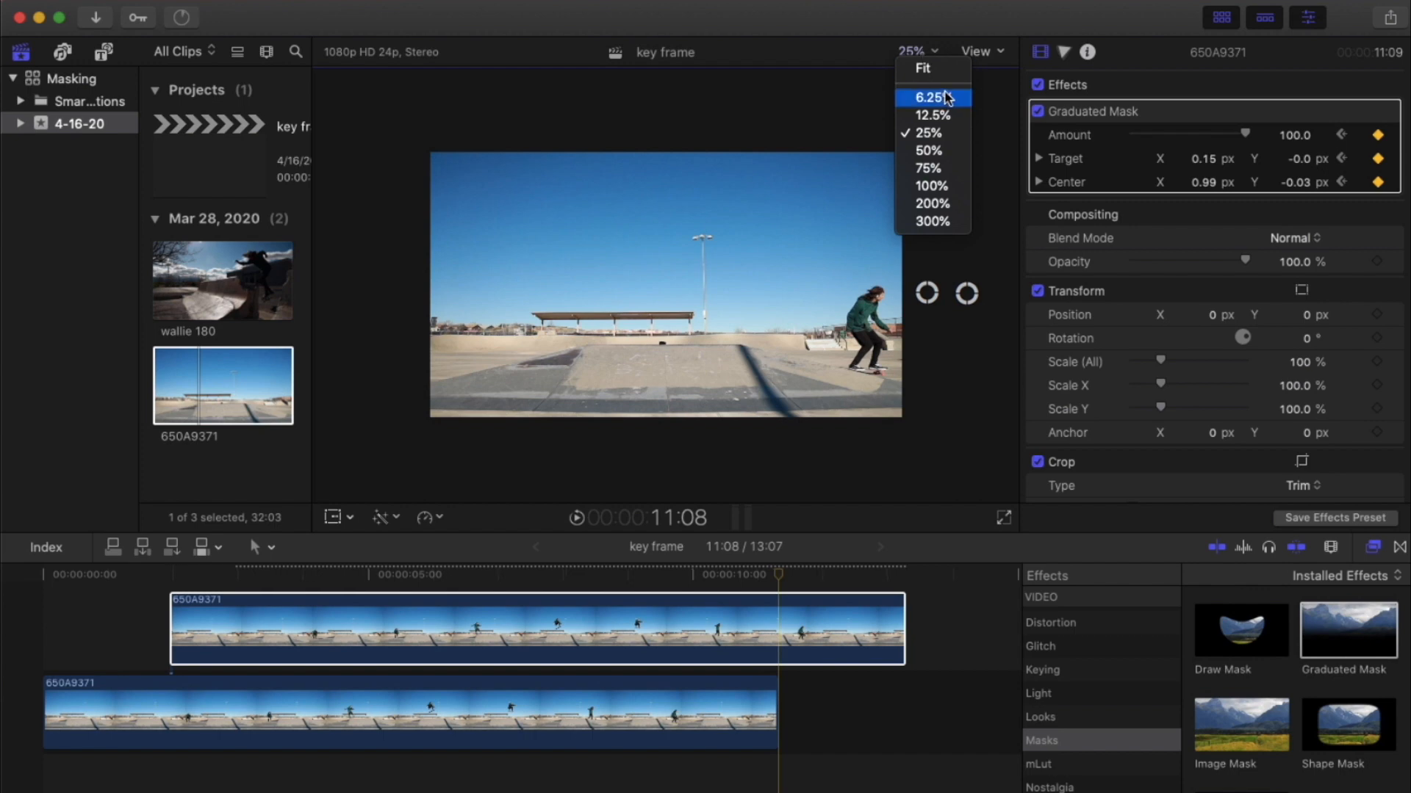
pyautogui.click(941, 69)
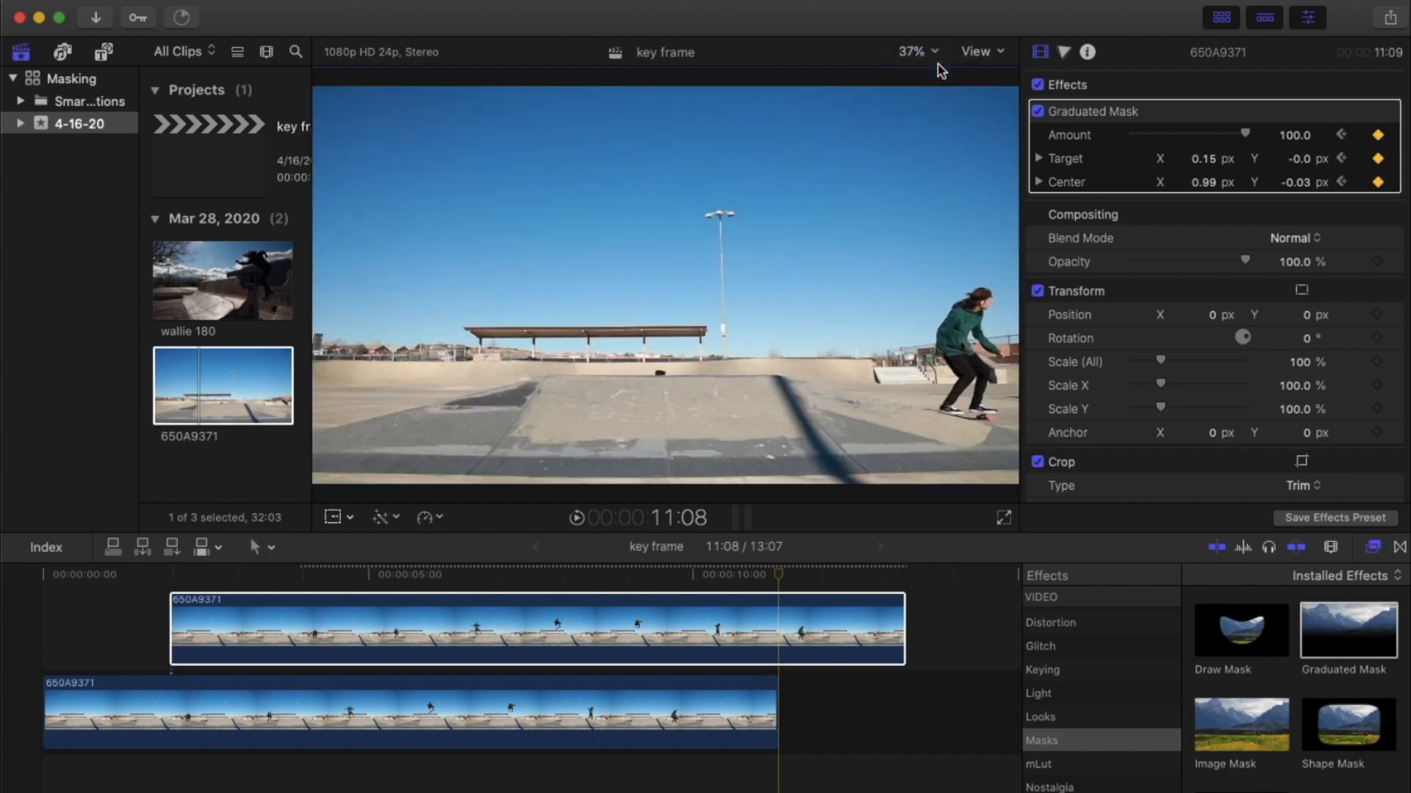
pyautogui.click(1002, 514)
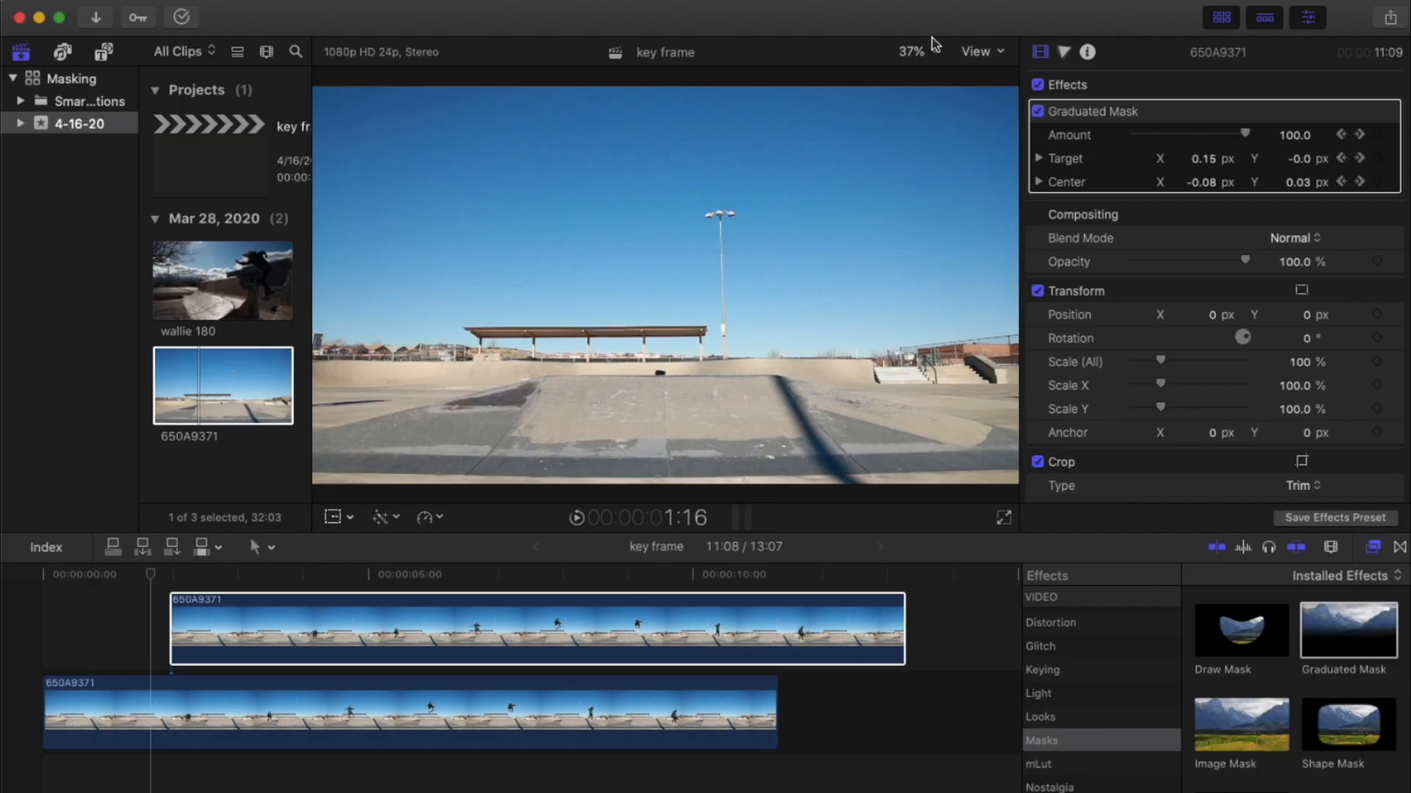
# - Copy the masked upper clip and paste five copies end to end after it in the timeline
pyautogui.click(424, 597)
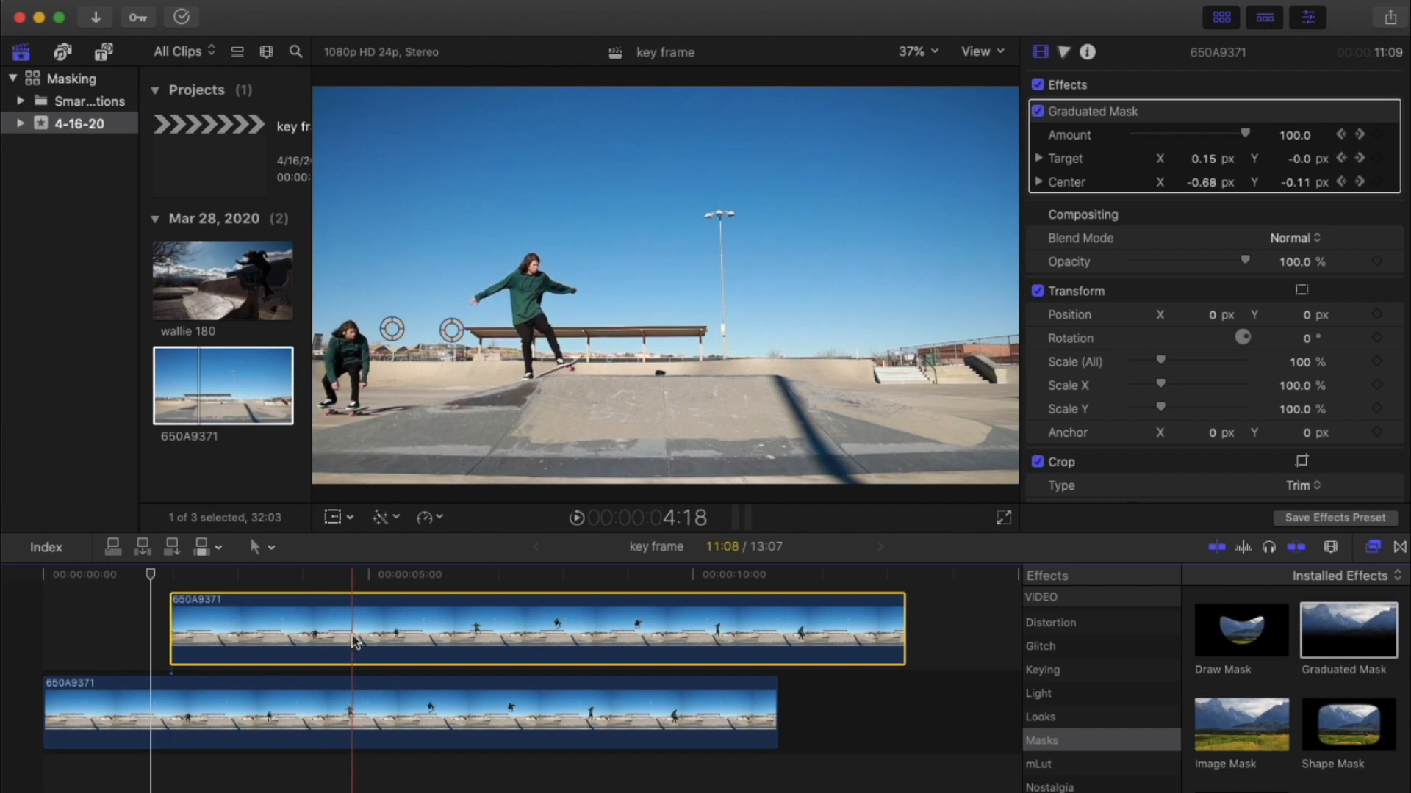
pyautogui.click(920, 575)
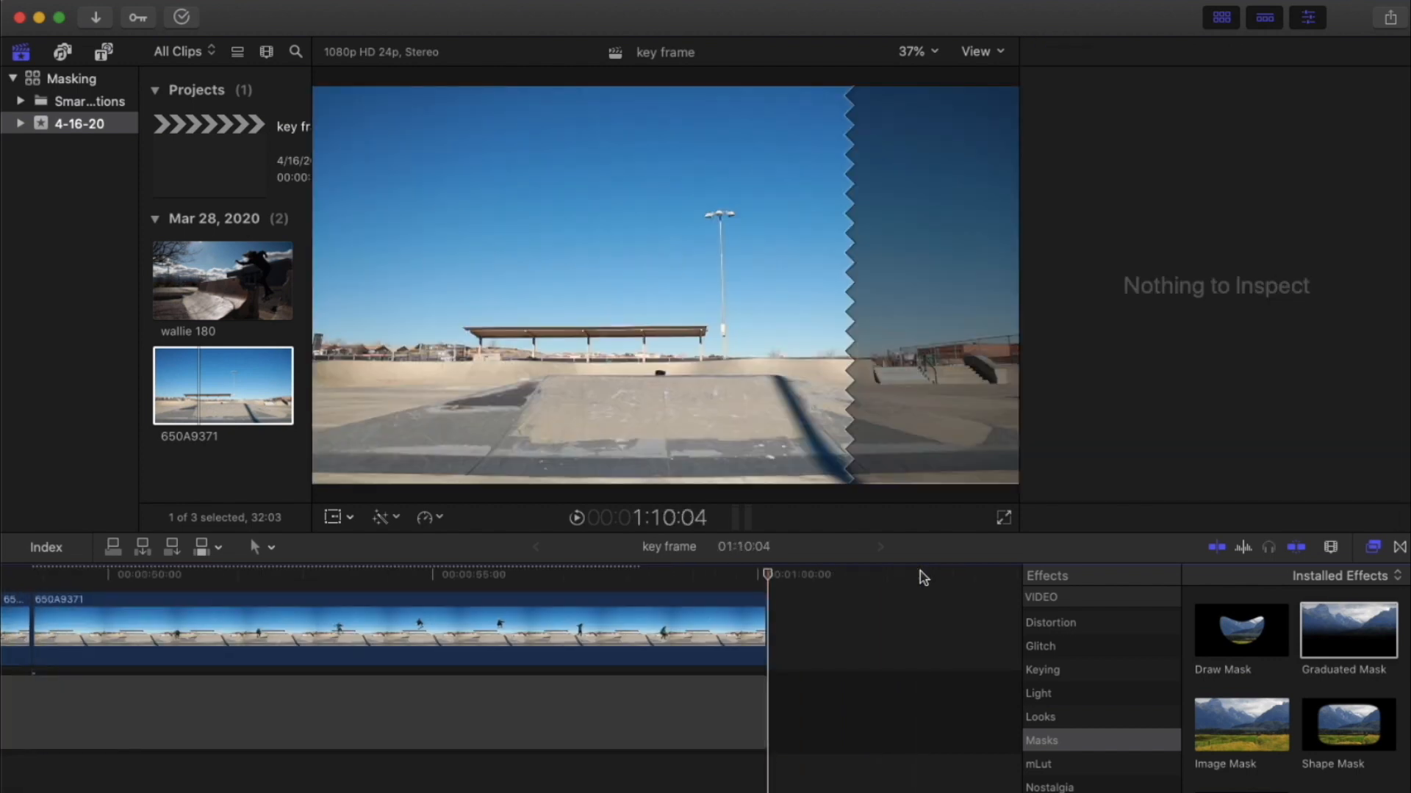
pyautogui.press('super+minus')
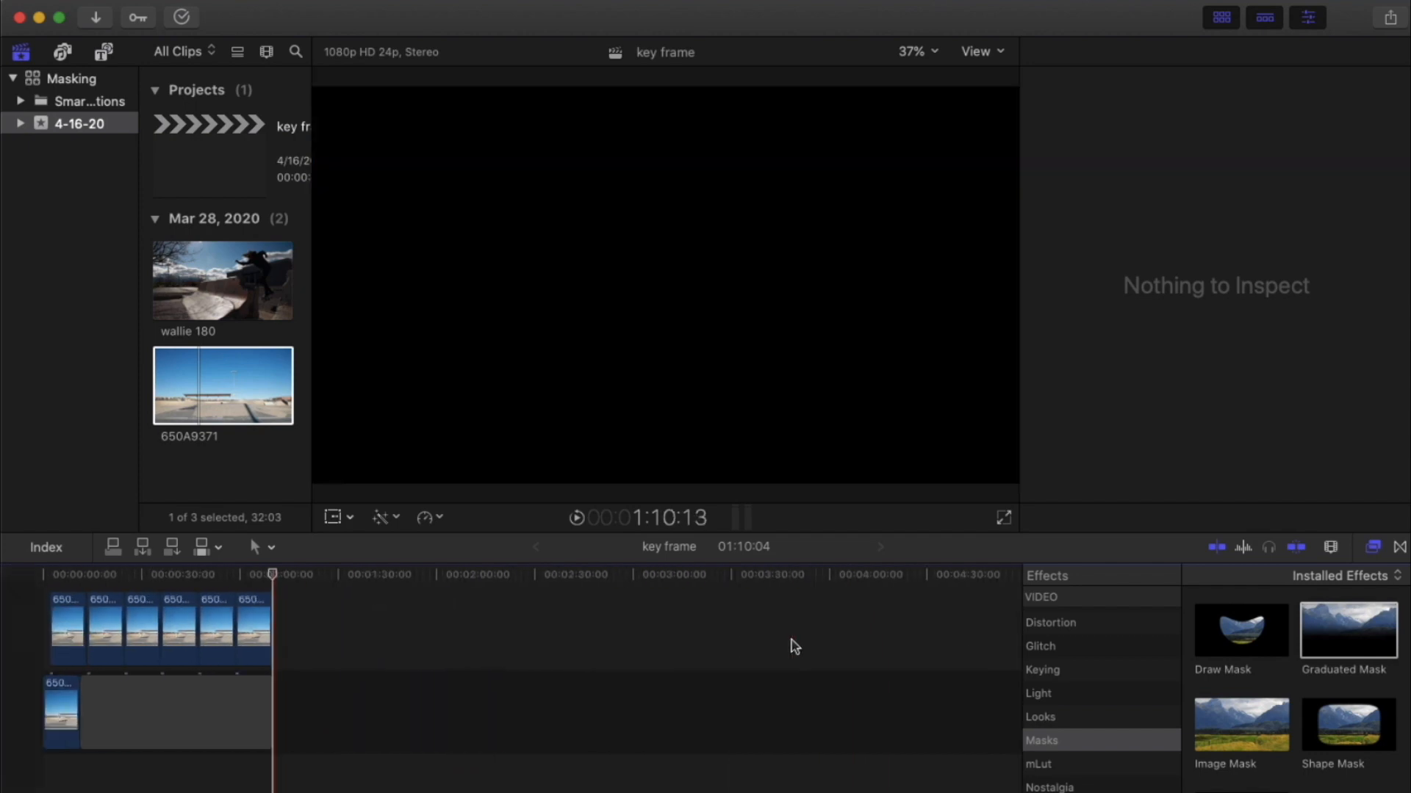
# - Move the pasted masked copies onto higher lanes, starting each about two seconds after the clip beneath it
pyautogui.press('super+equal')
pyautogui.press('super+equal')
pyautogui.press('super+equal')
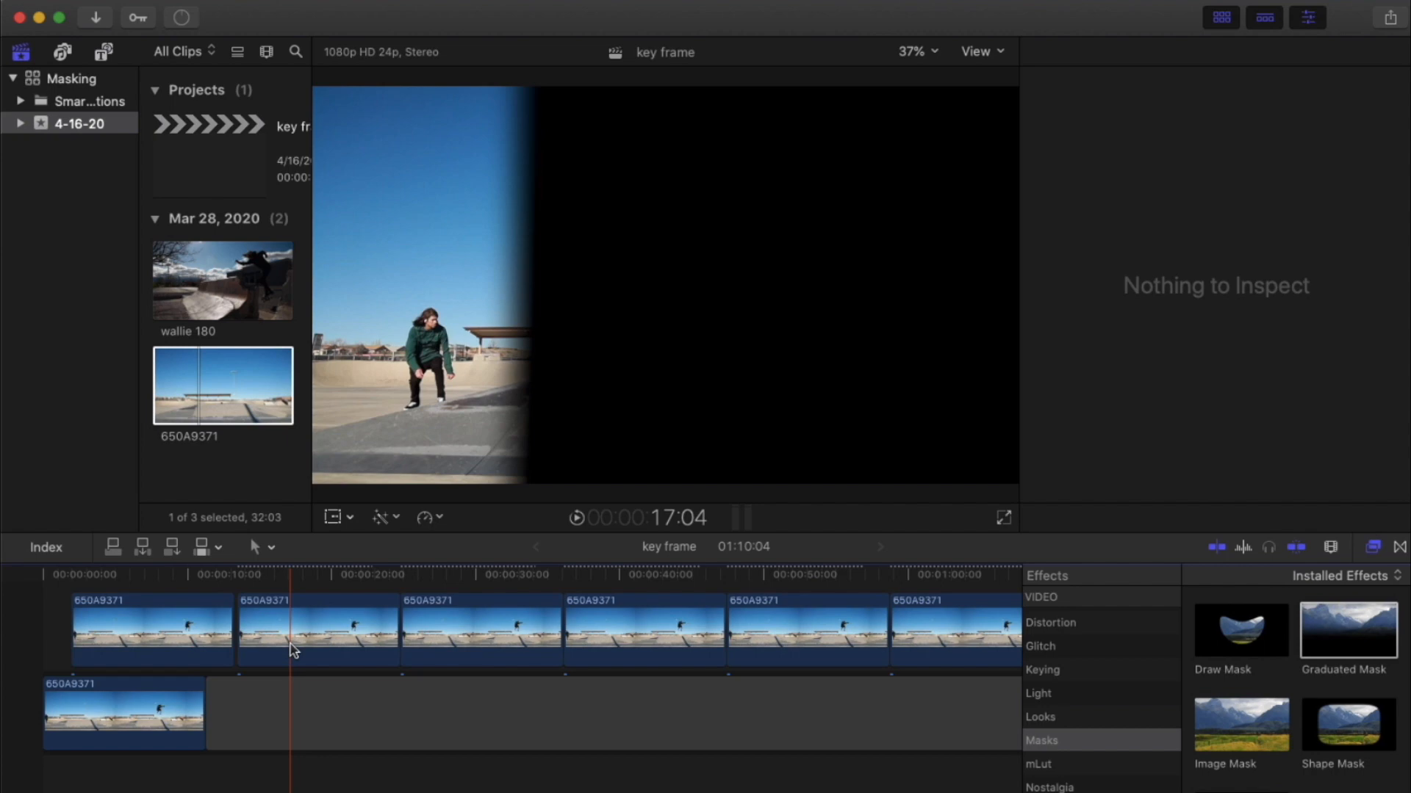
pyautogui.press('super+equal')
pyautogui.press('super+equal')
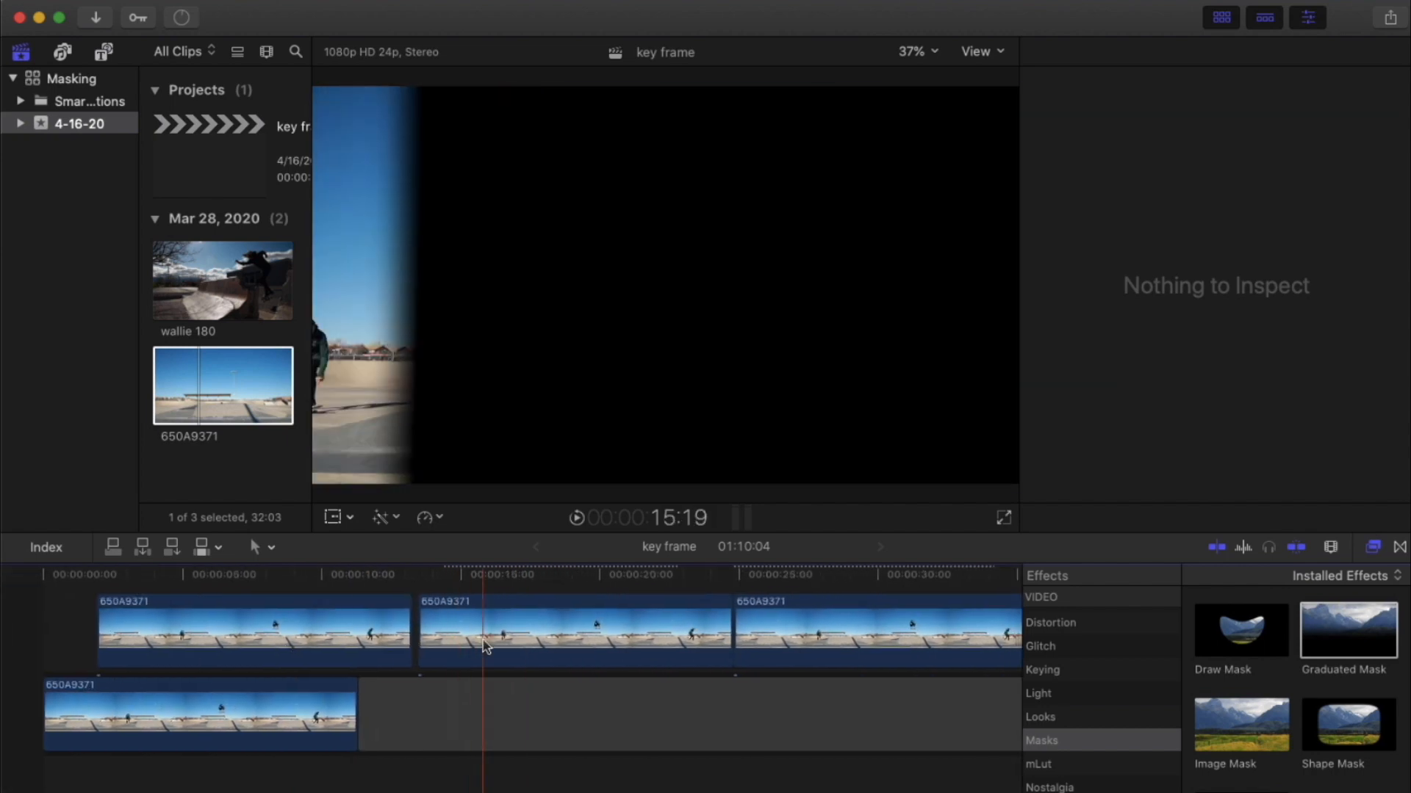
pyautogui.moveTo(455, 632); pyautogui.dragTo(190, 631)
pyautogui.moveTo(783, 735); pyautogui.dragTo(273, 587)
pyautogui.hscroll(5, 637, 689)
pyautogui.moveTo(720, 734); pyautogui.dragTo(220, 543)
# - Move the remaining masked copy from the end of the timeline to the top of the clip stack
pyautogui.press('super+minus')
pyautogui.press('super+minus')
pyautogui.press('super+minus')
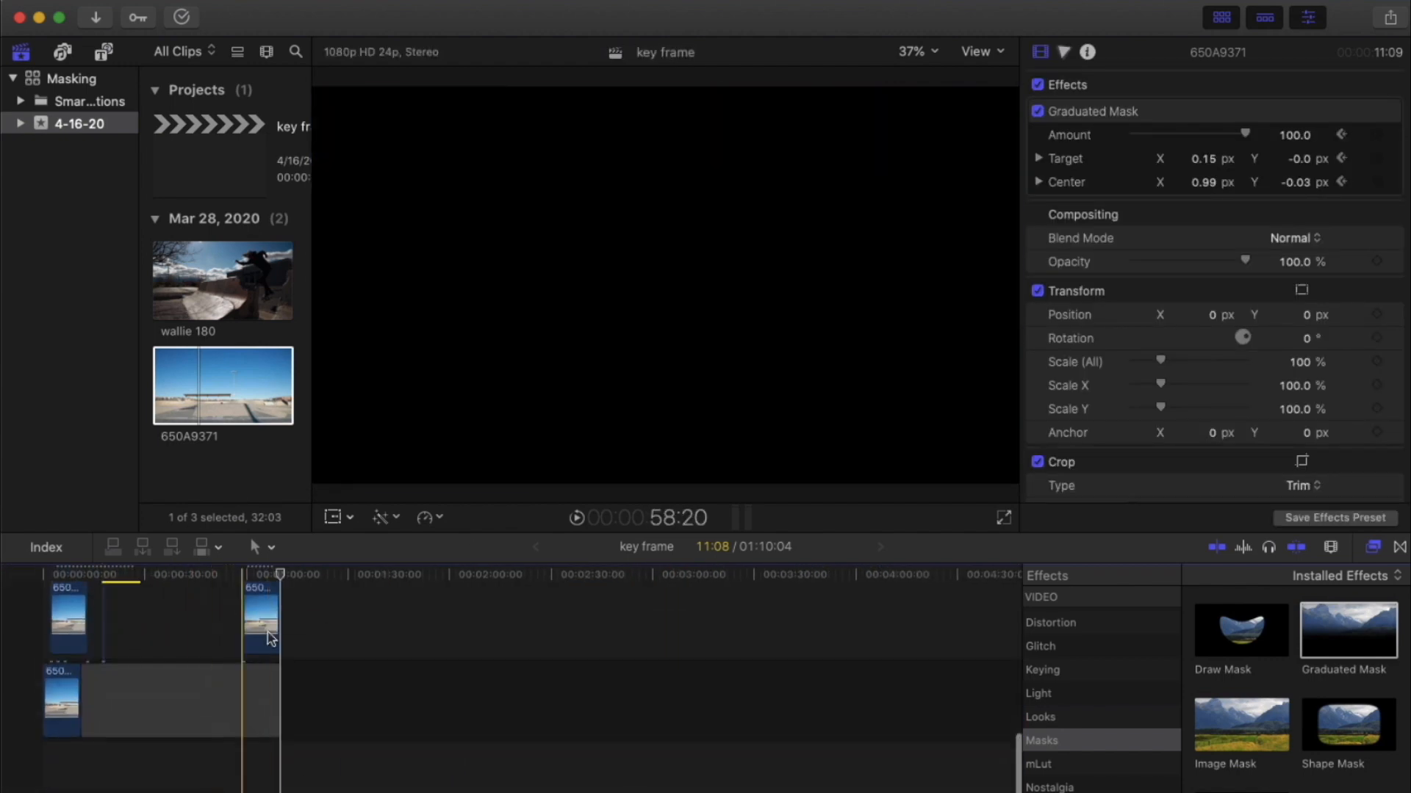
pyautogui.moveTo(268, 632); pyautogui.dragTo(240, 486)
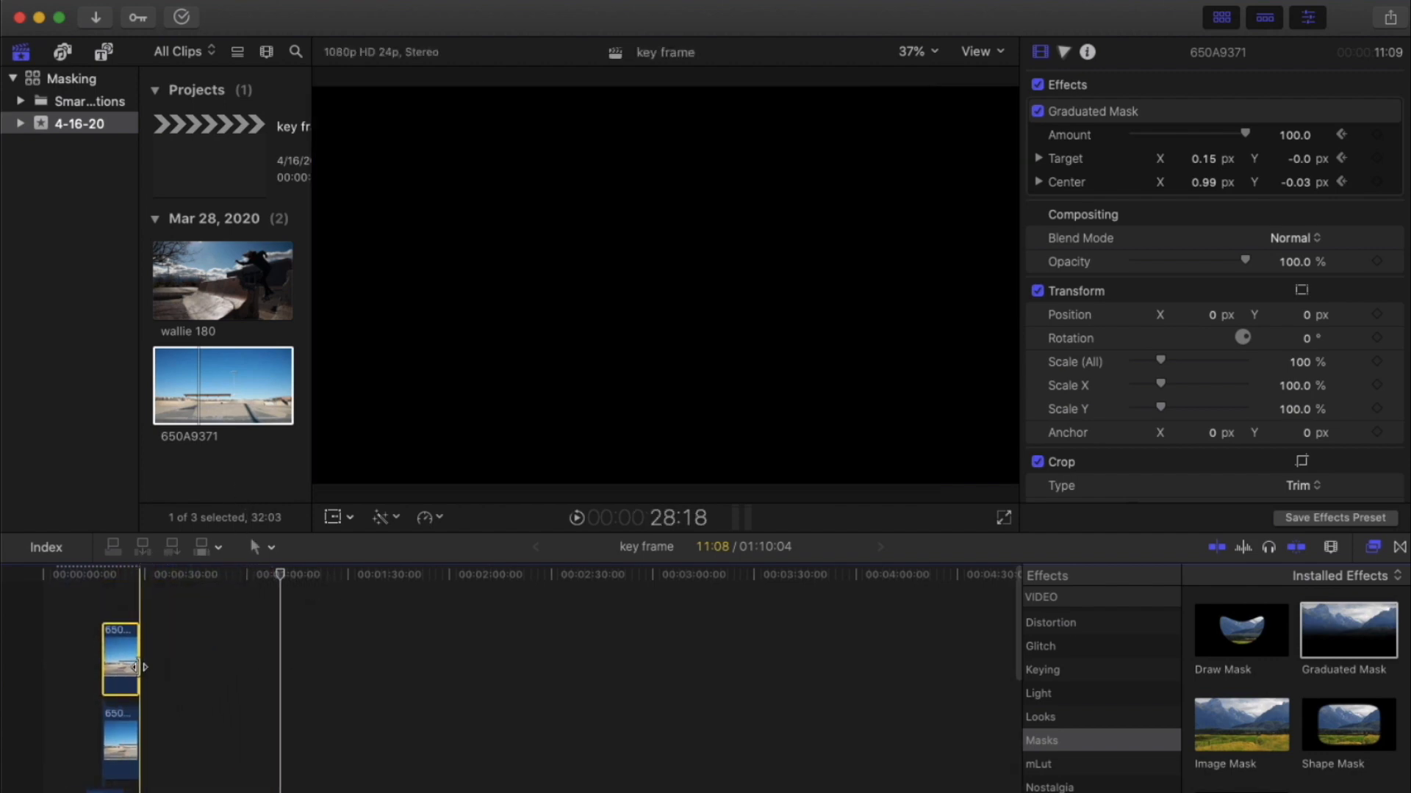
# - Shift the uppermost stacked clips earlier so that each starts about two seconds after the one beneath it
pyautogui.press('super+equal')
pyautogui.press('super+equal')
pyautogui.press('super+equal')
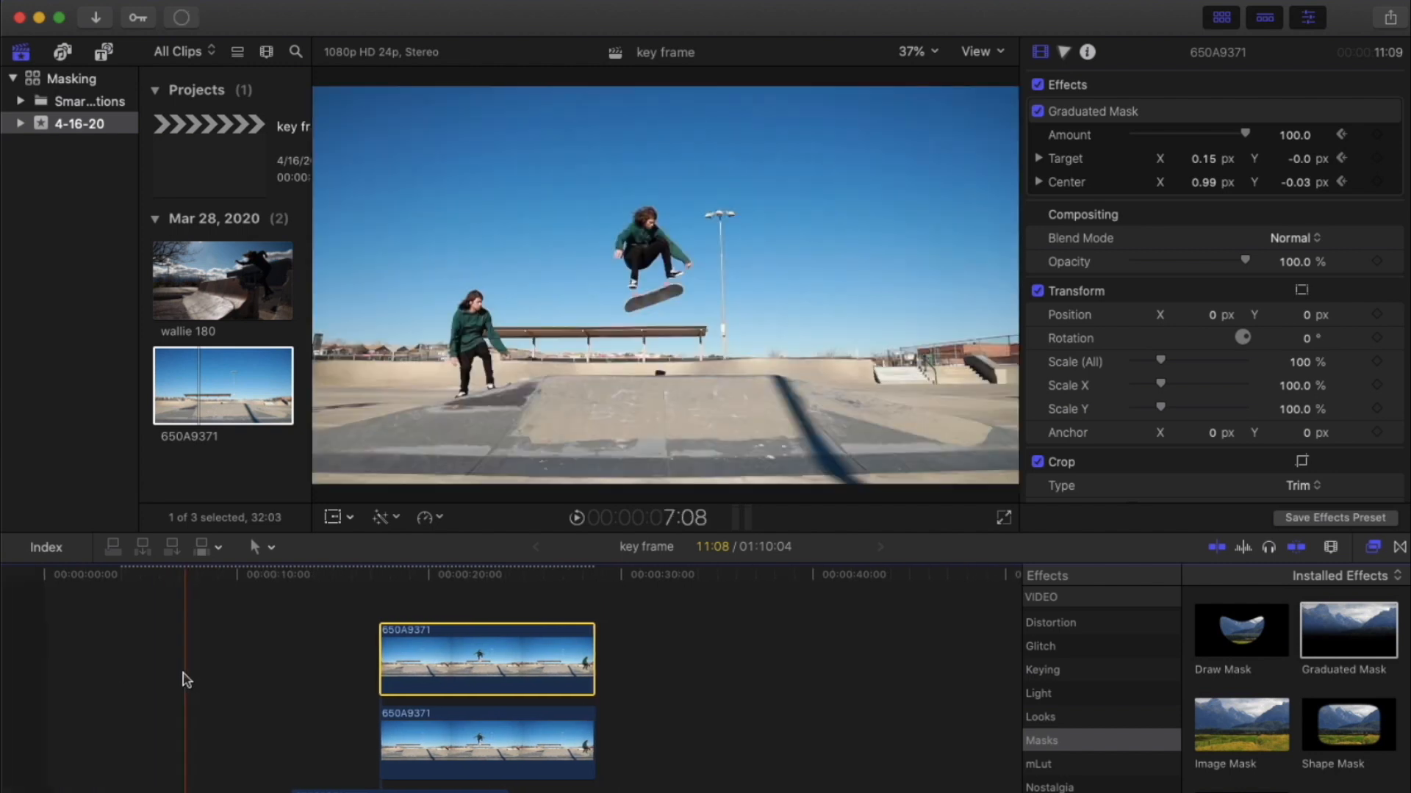
pyautogui.scroll(-10, 139, 689)
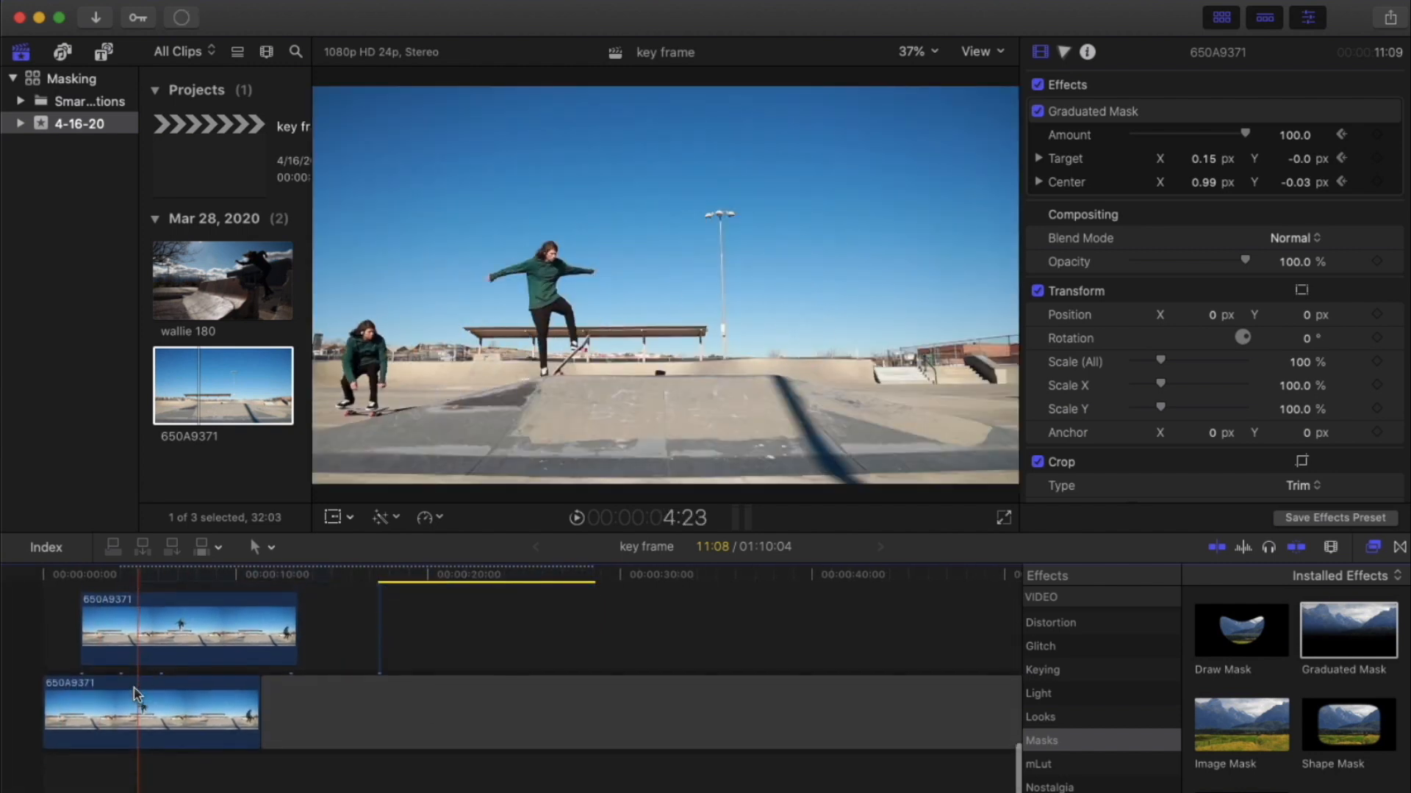
pyautogui.press('super+equal')
pyautogui.press('super+equal')
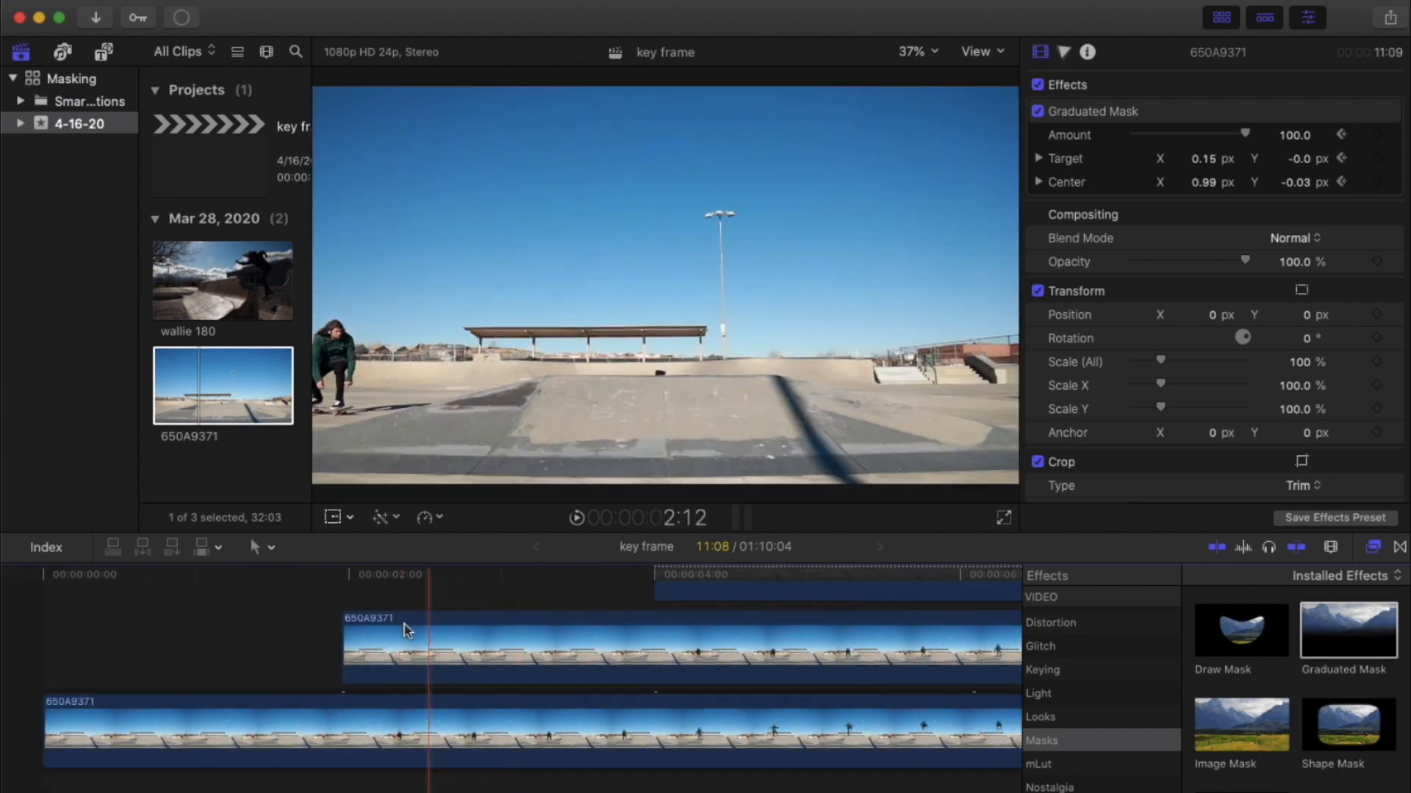
pyautogui.scroll(5, 691, 632)
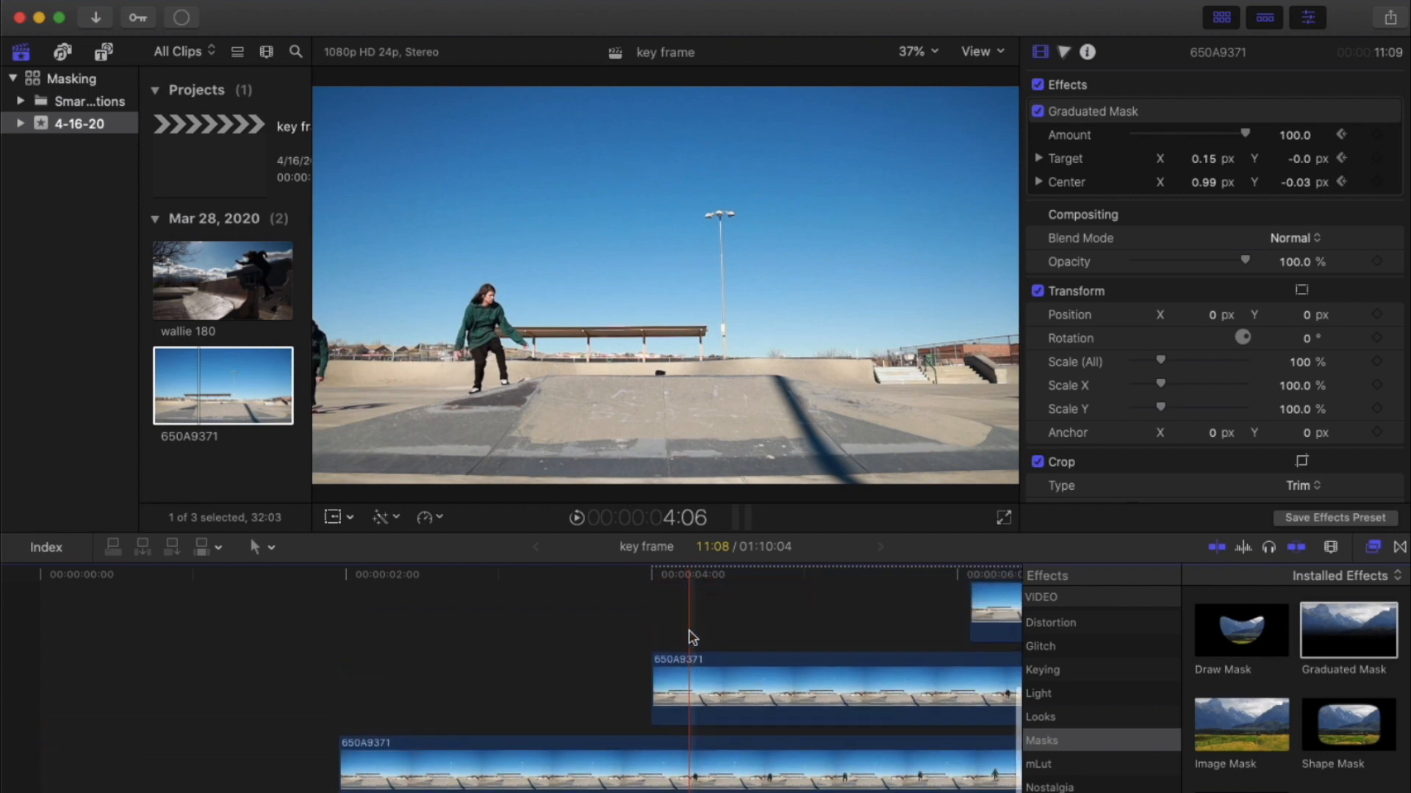
pyautogui.hscroll(3, 808, 639)
pyautogui.moveTo(932, 652); pyautogui.dragTo(911, 654)
pyautogui.hscroll(10, 911, 654)
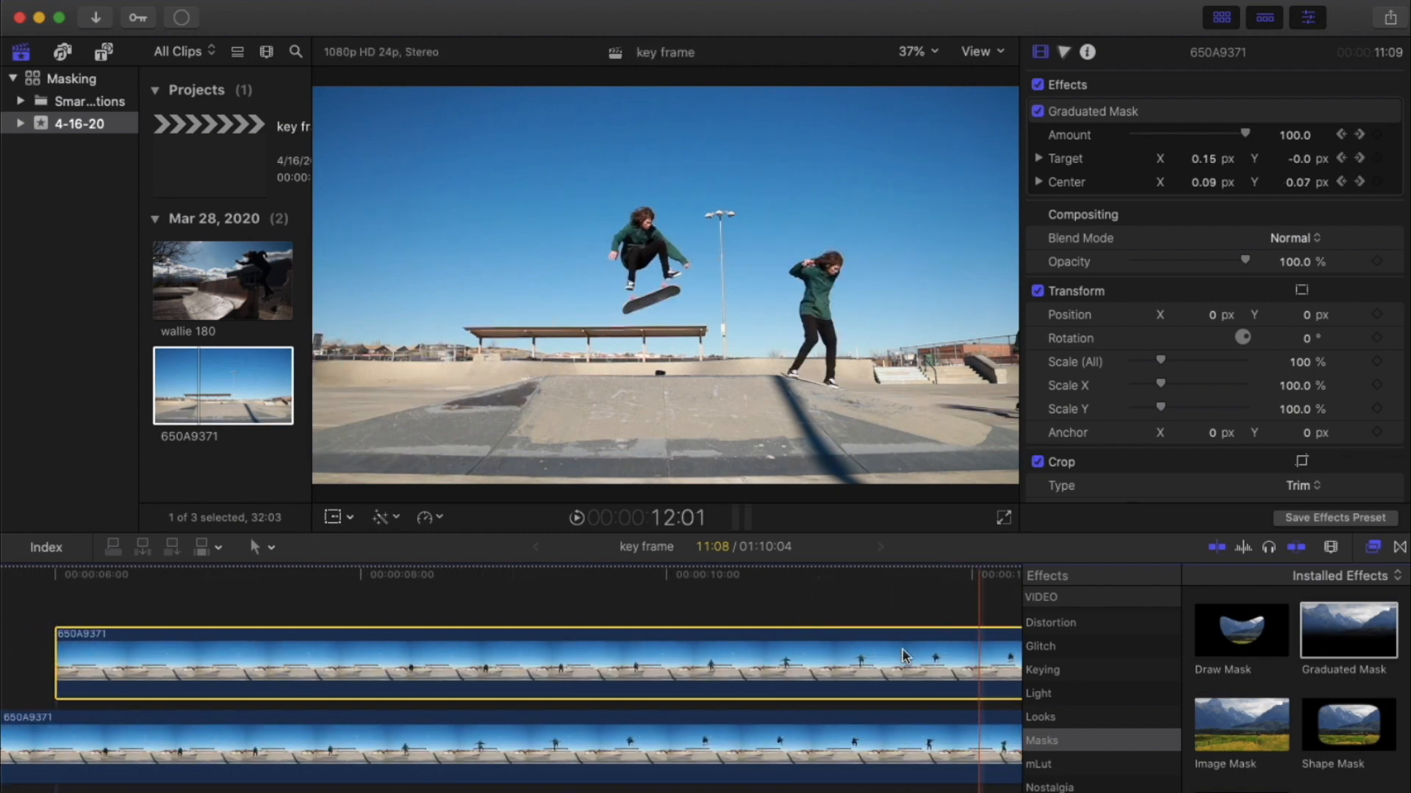
pyautogui.moveTo(909, 656); pyautogui.dragTo(664, 657)
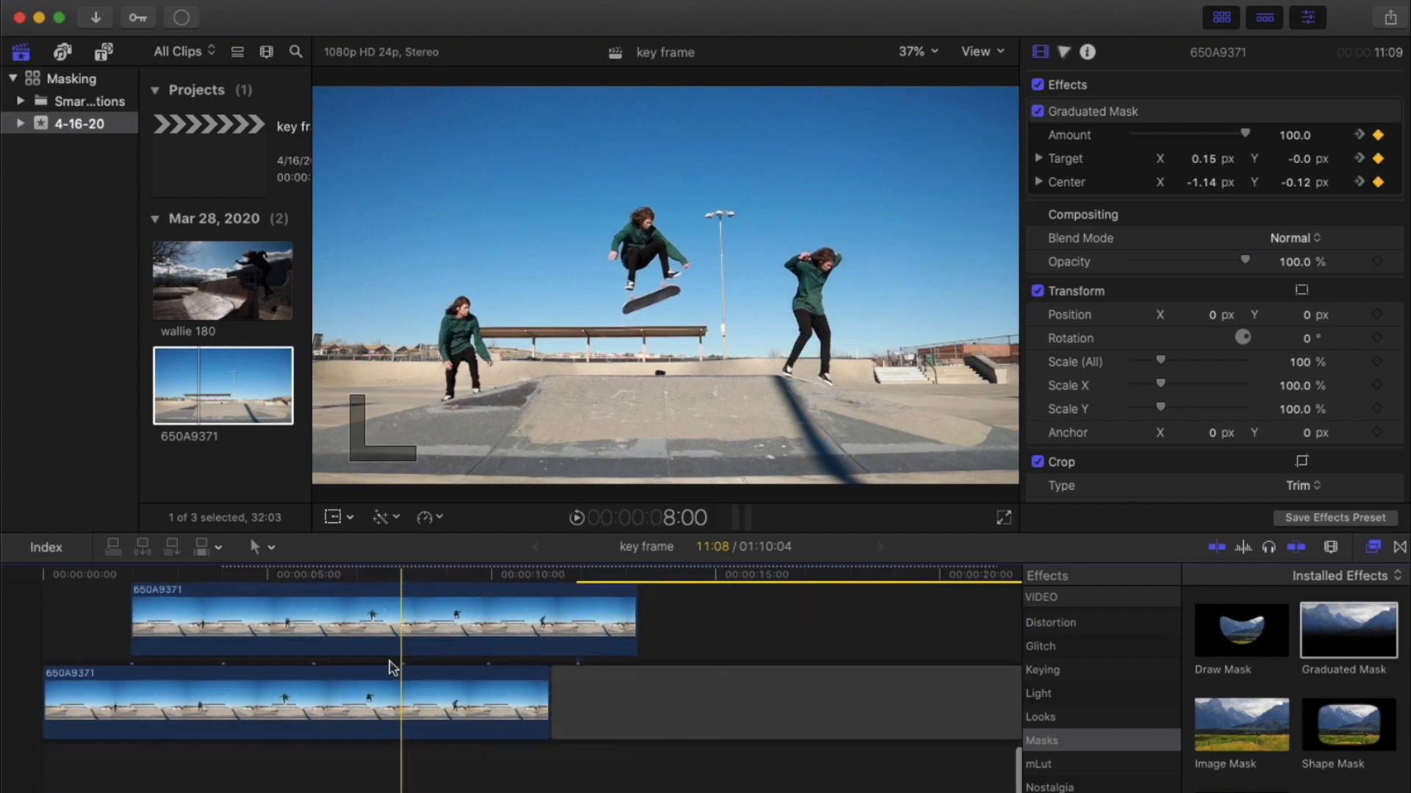
# - Delete the gap after the base clip and play the clone sequence from its start in full screen
pyautogui.click(743, 687)
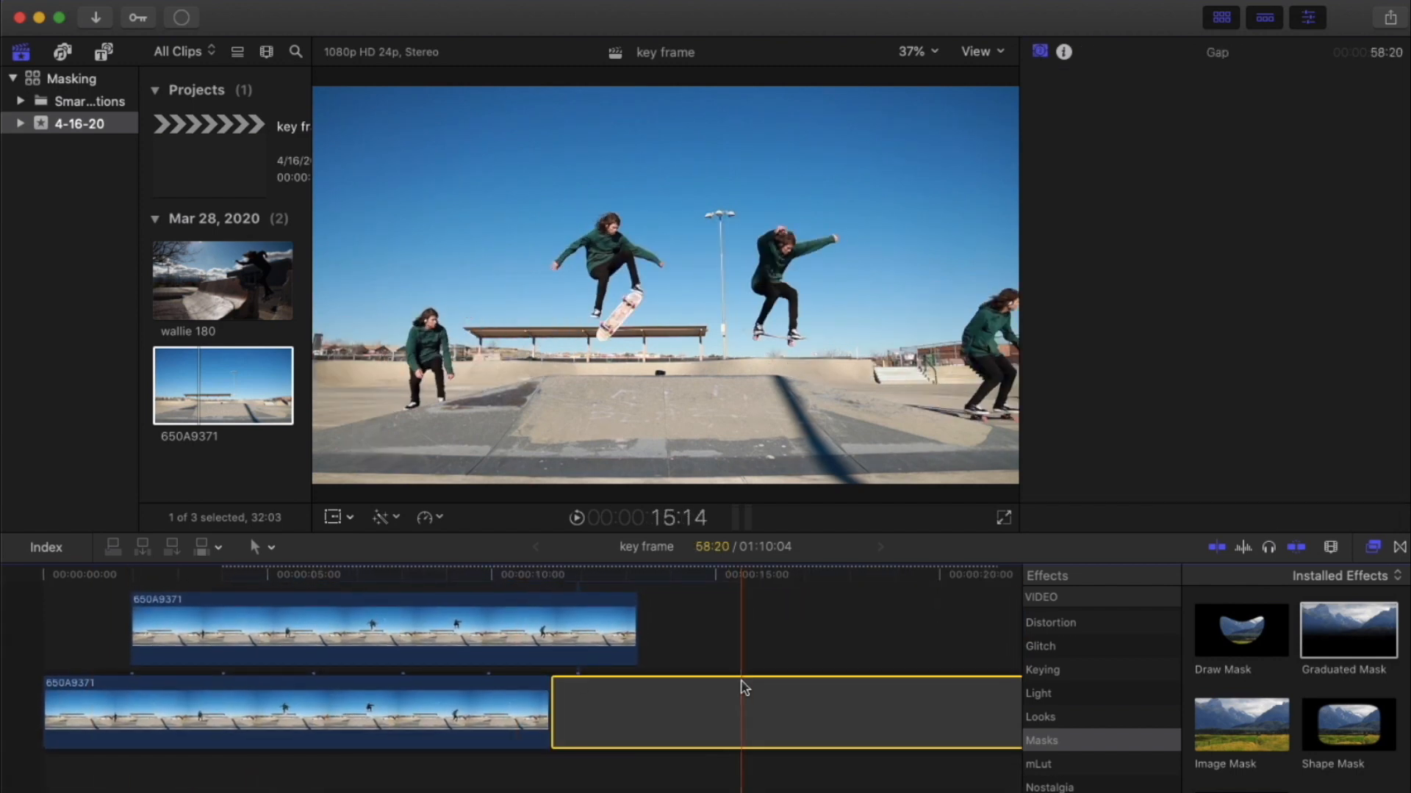
pyautogui.press('Delete')
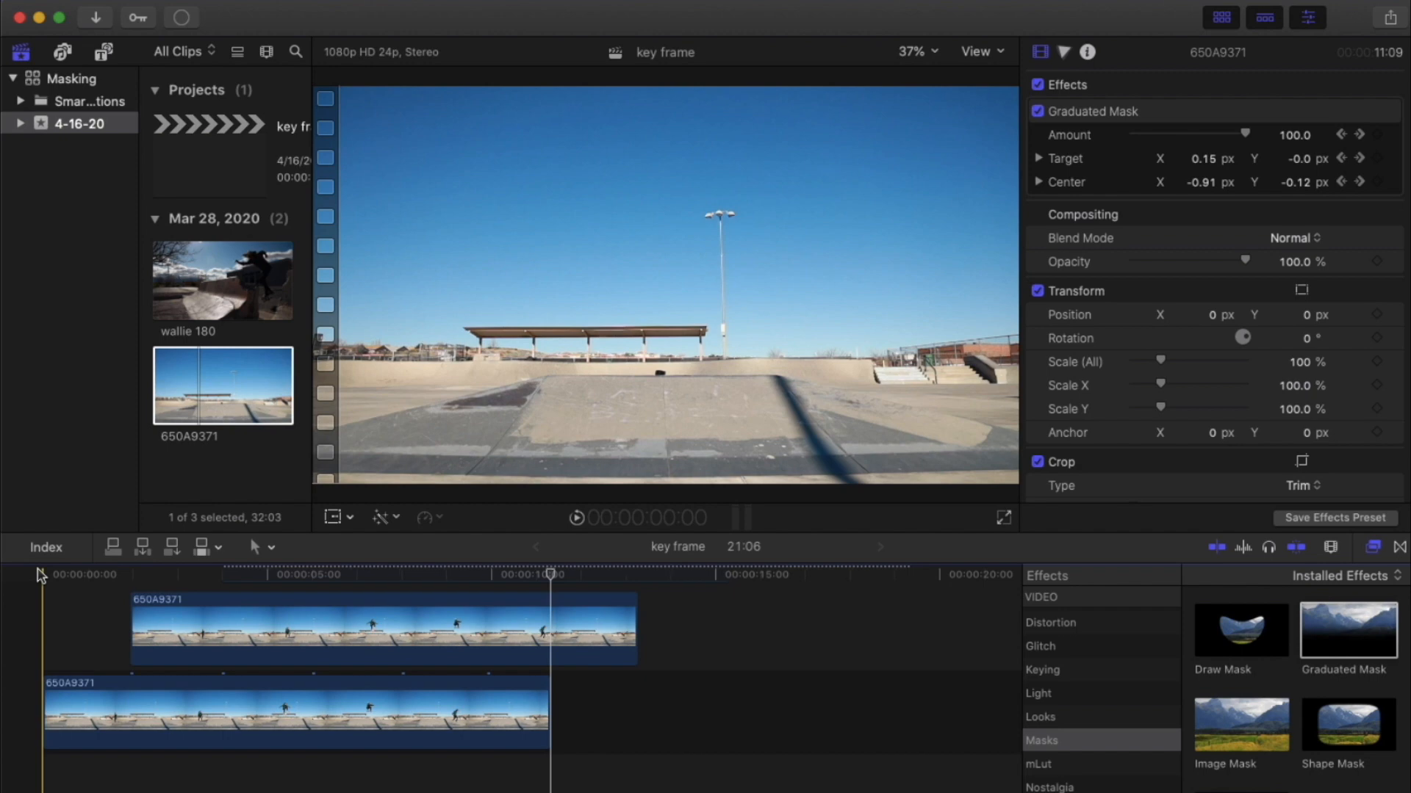
pyautogui.click(38, 570)
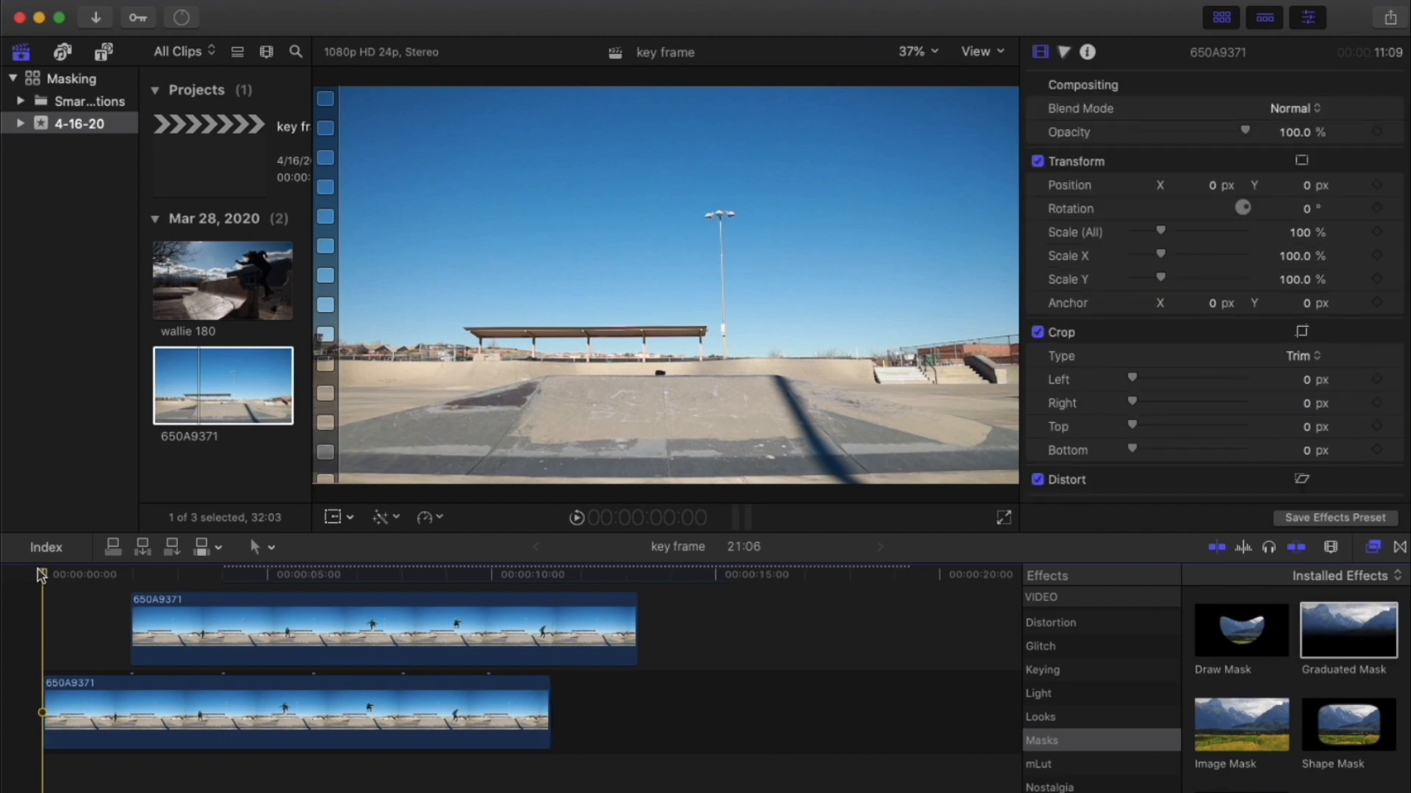
pyautogui.press('space')
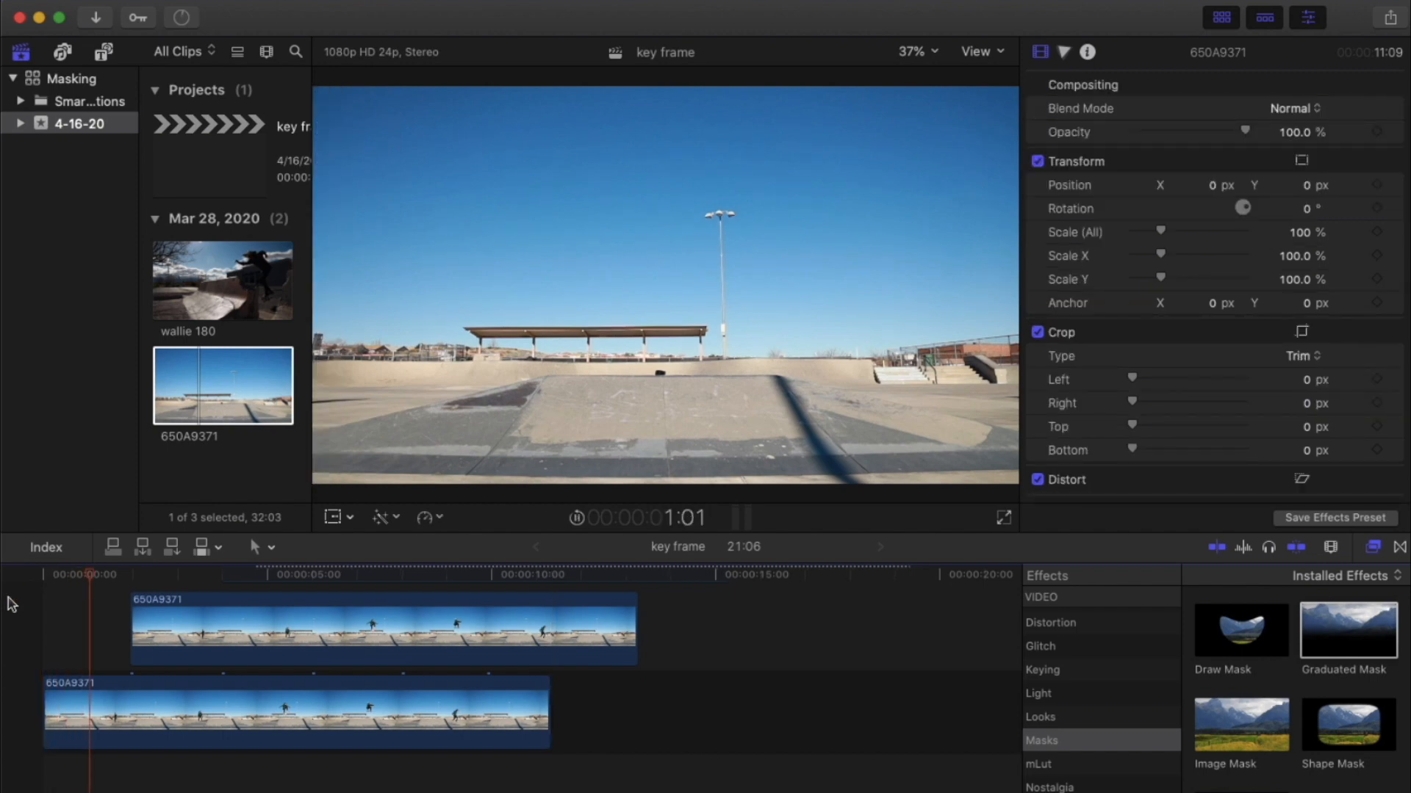
pyautogui.click(1005, 518)
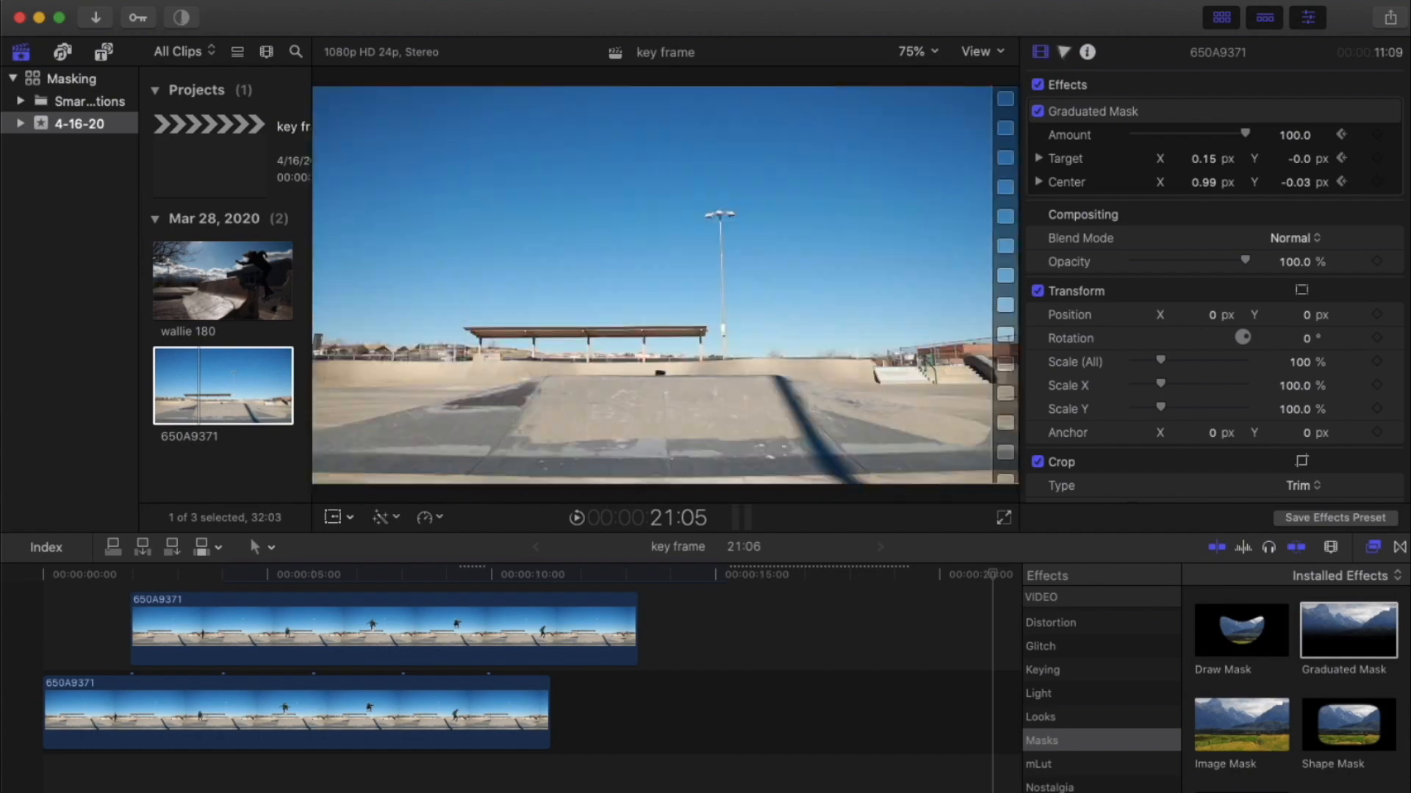
pyautogui.click(1035, 3)
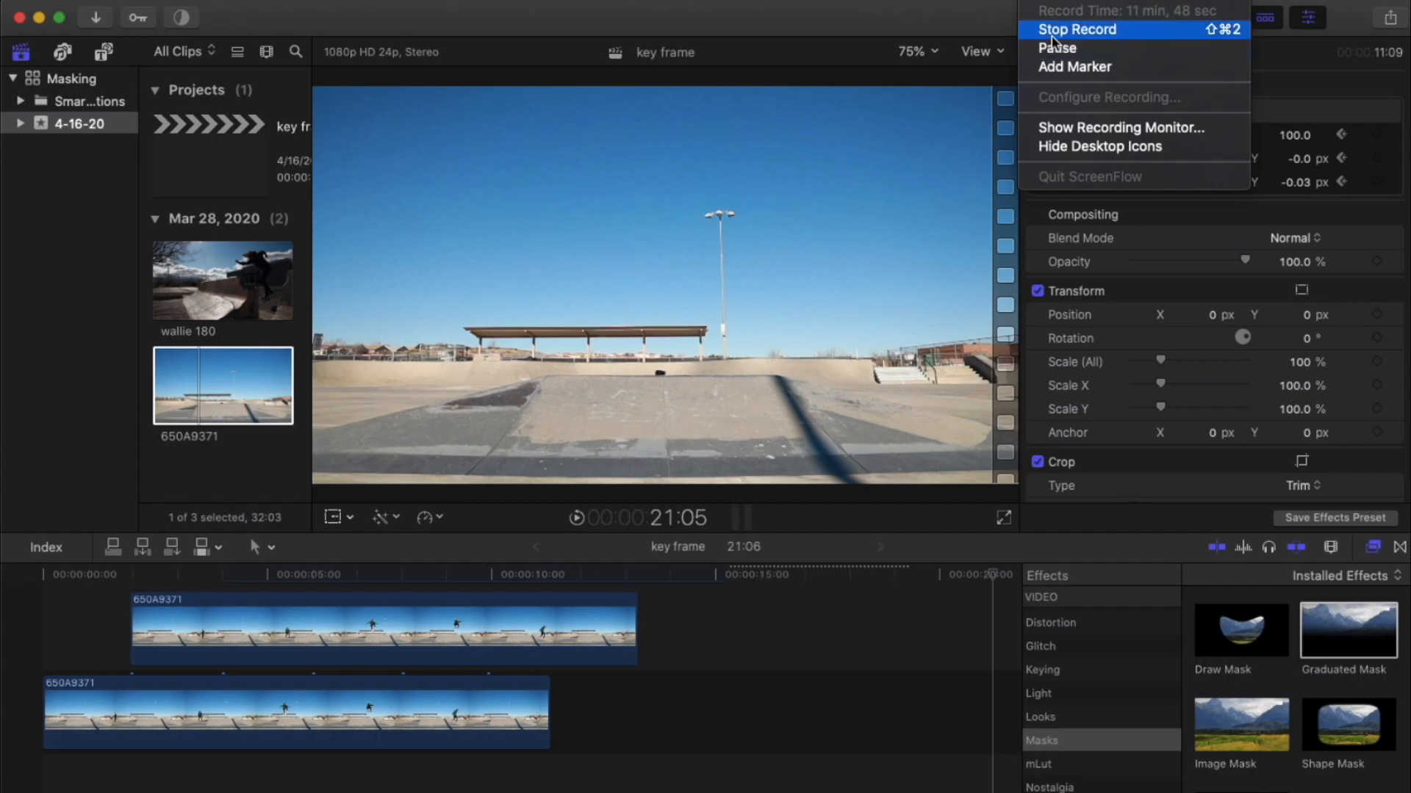
pyautogui.click(1053, 33)
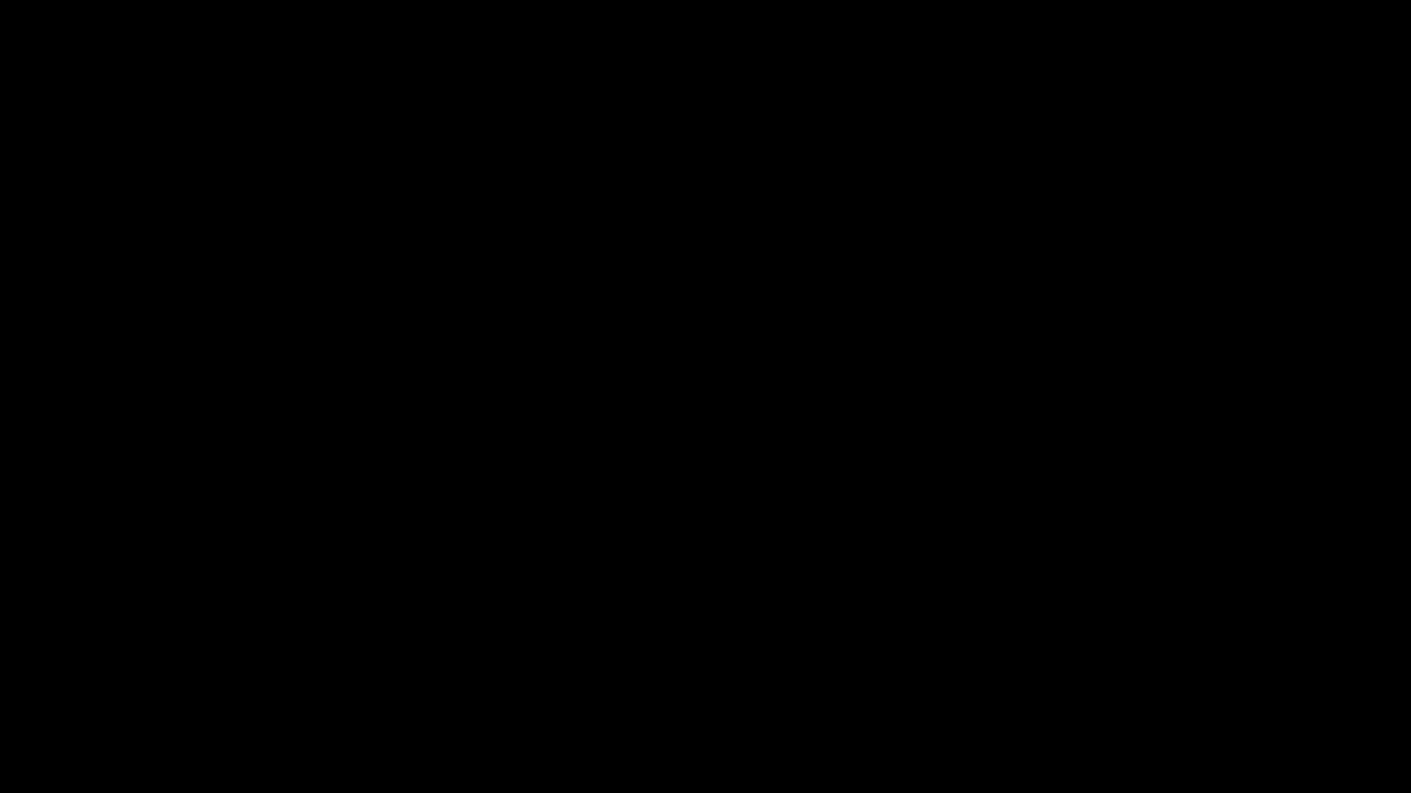